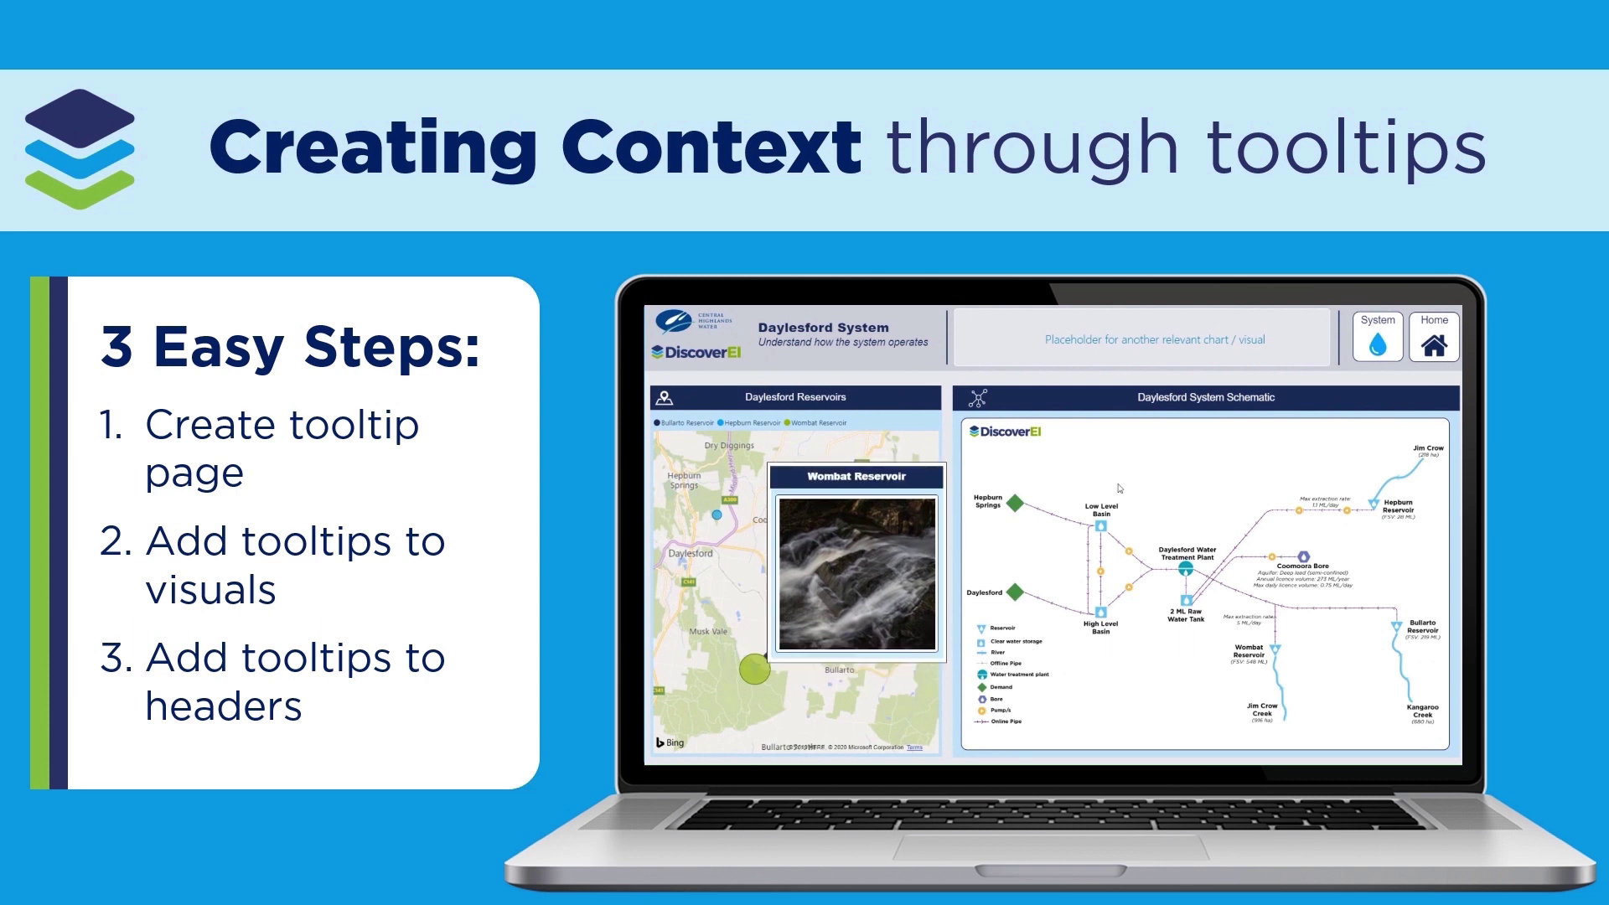
Step: Set the catchment map's Format > Tooltip background colour to the dark navy theme colour
mouse_move(1378, 348)
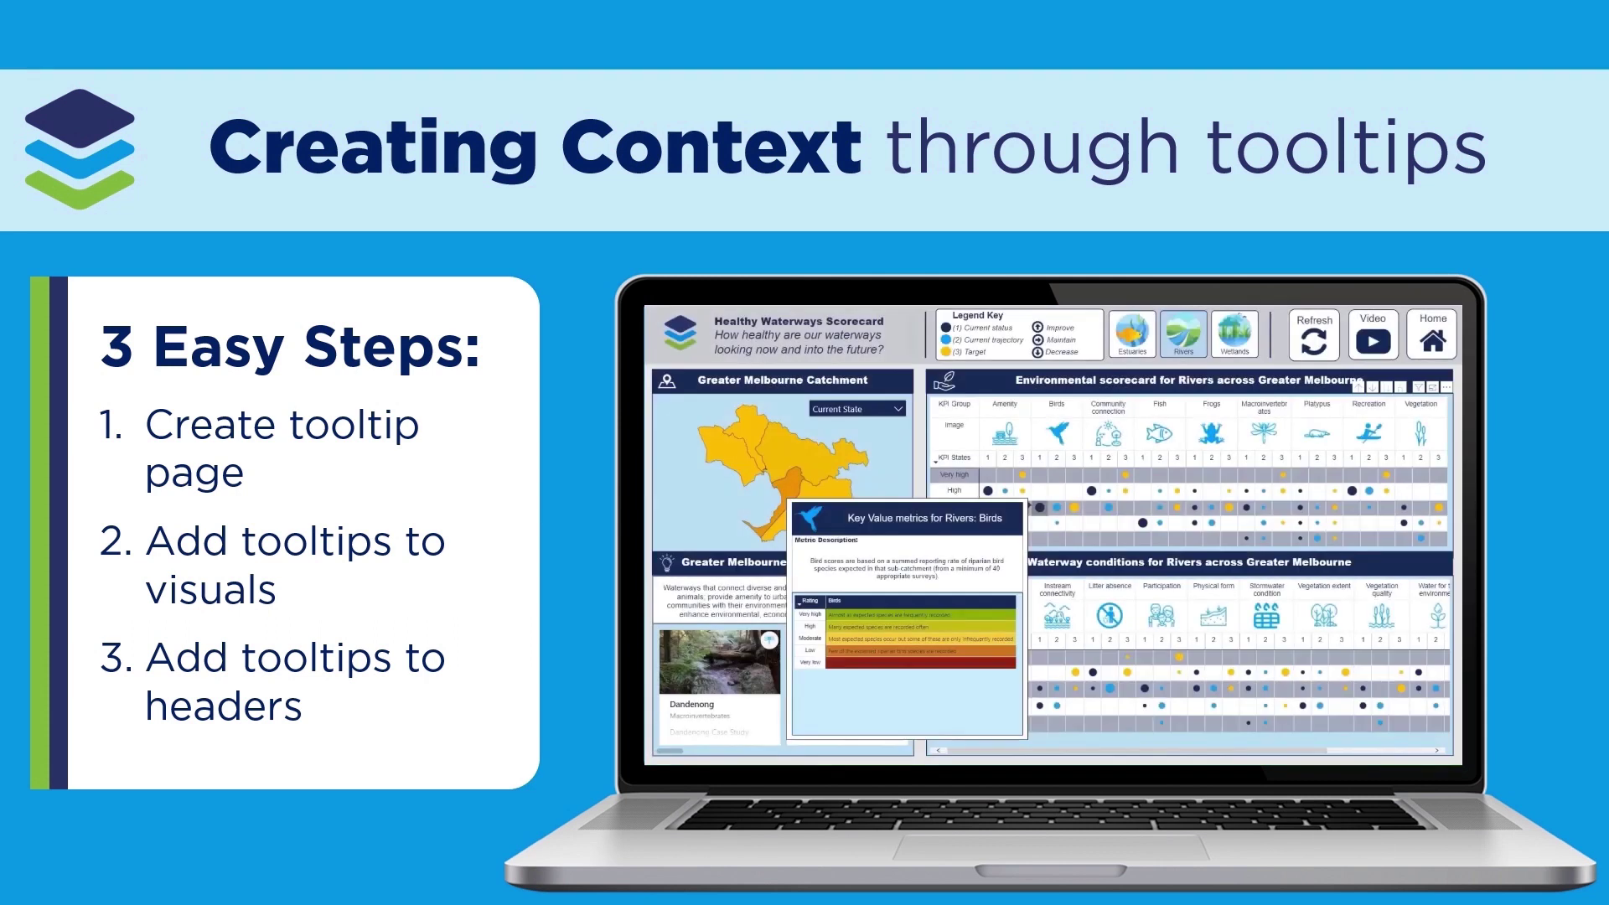
mouse_move(1020, 480)
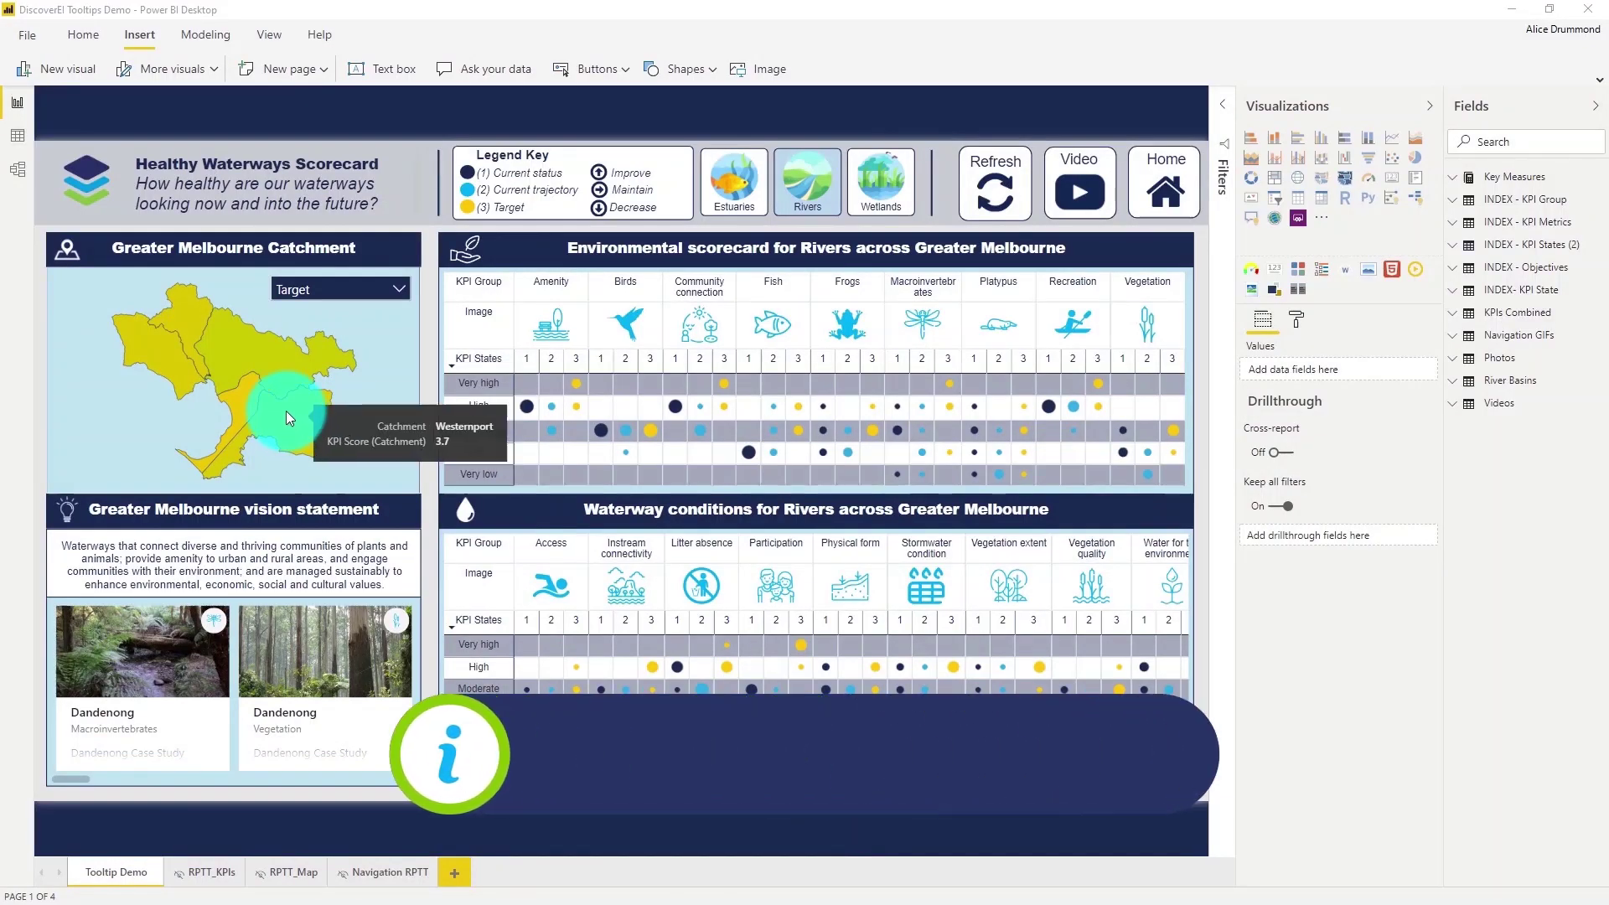
mouse_move(270, 361)
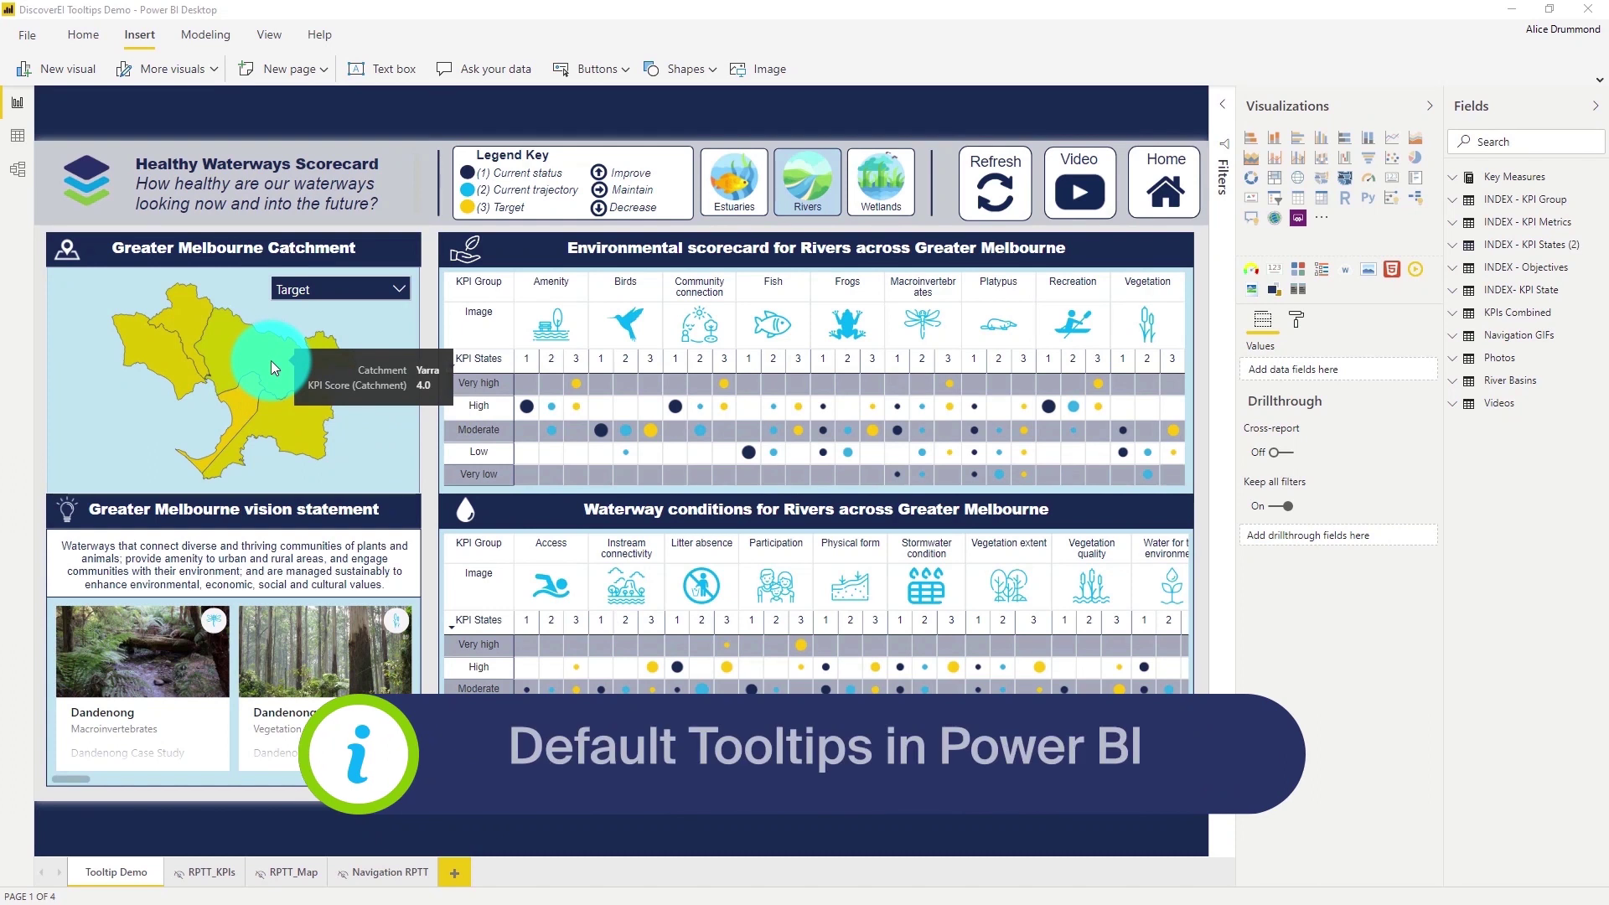
click(389, 350)
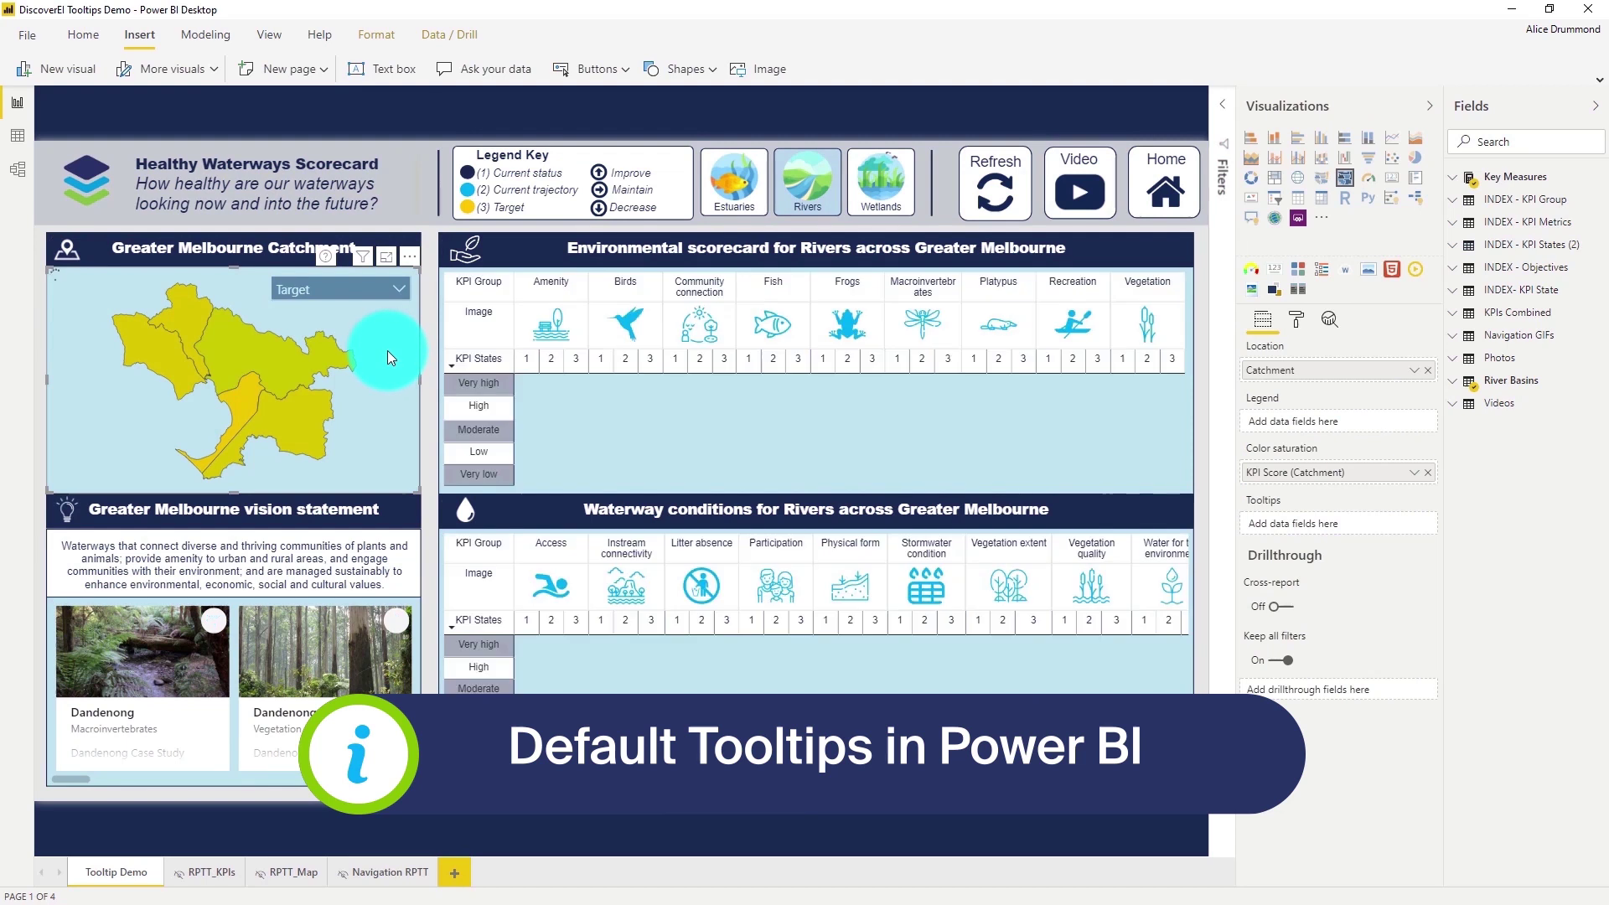
click(1295, 319)
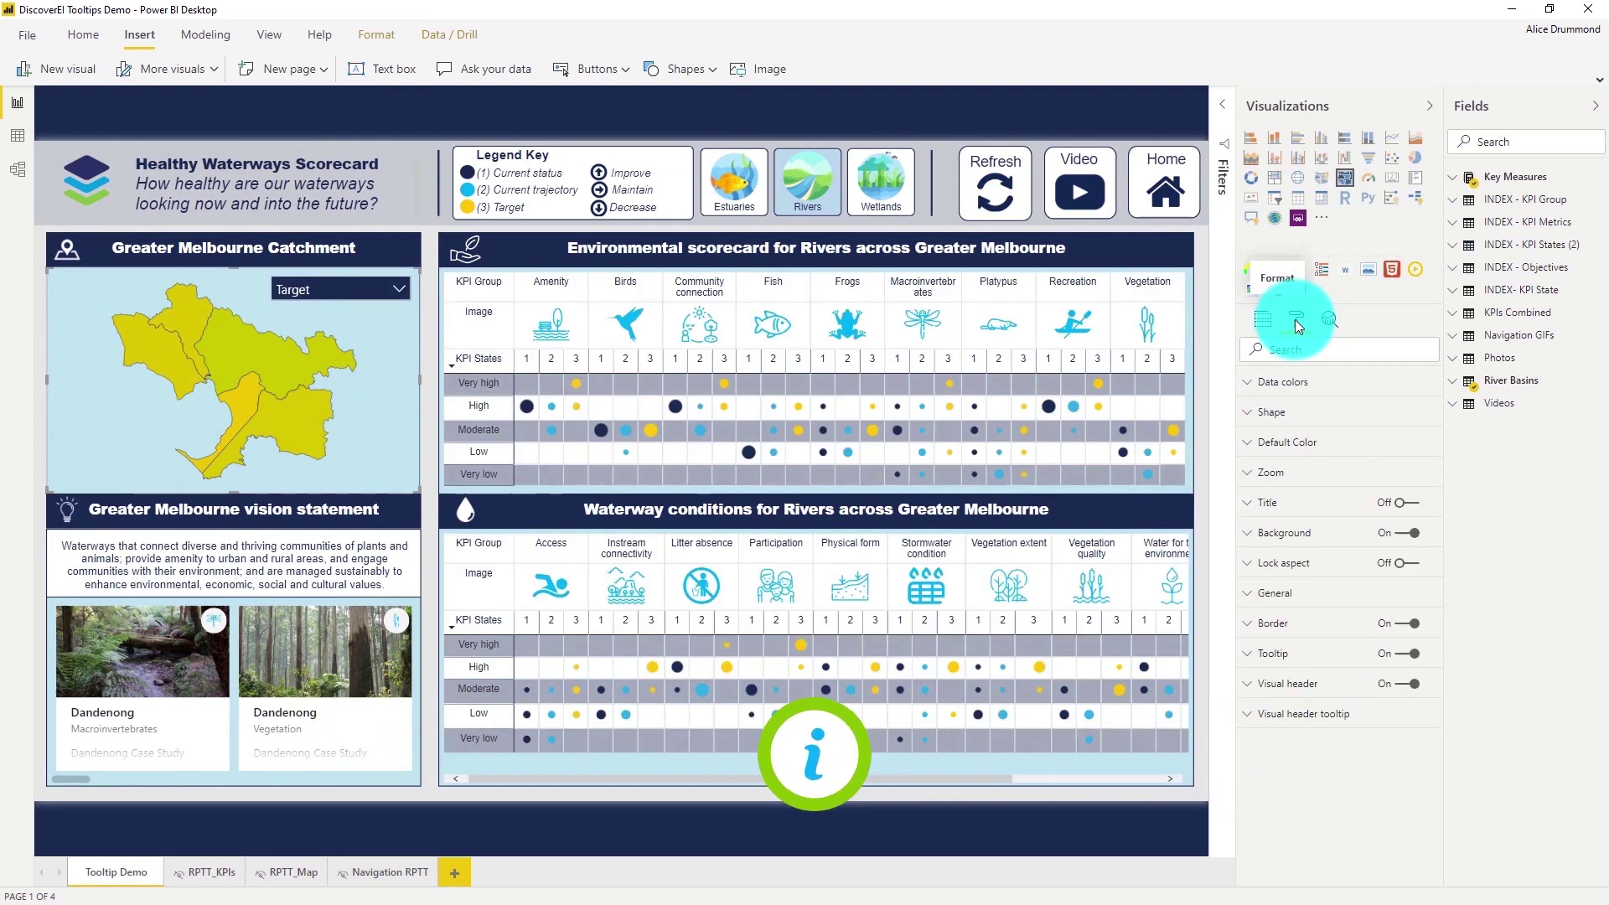
click(1278, 649)
scroll(1333, 627, down, 1)
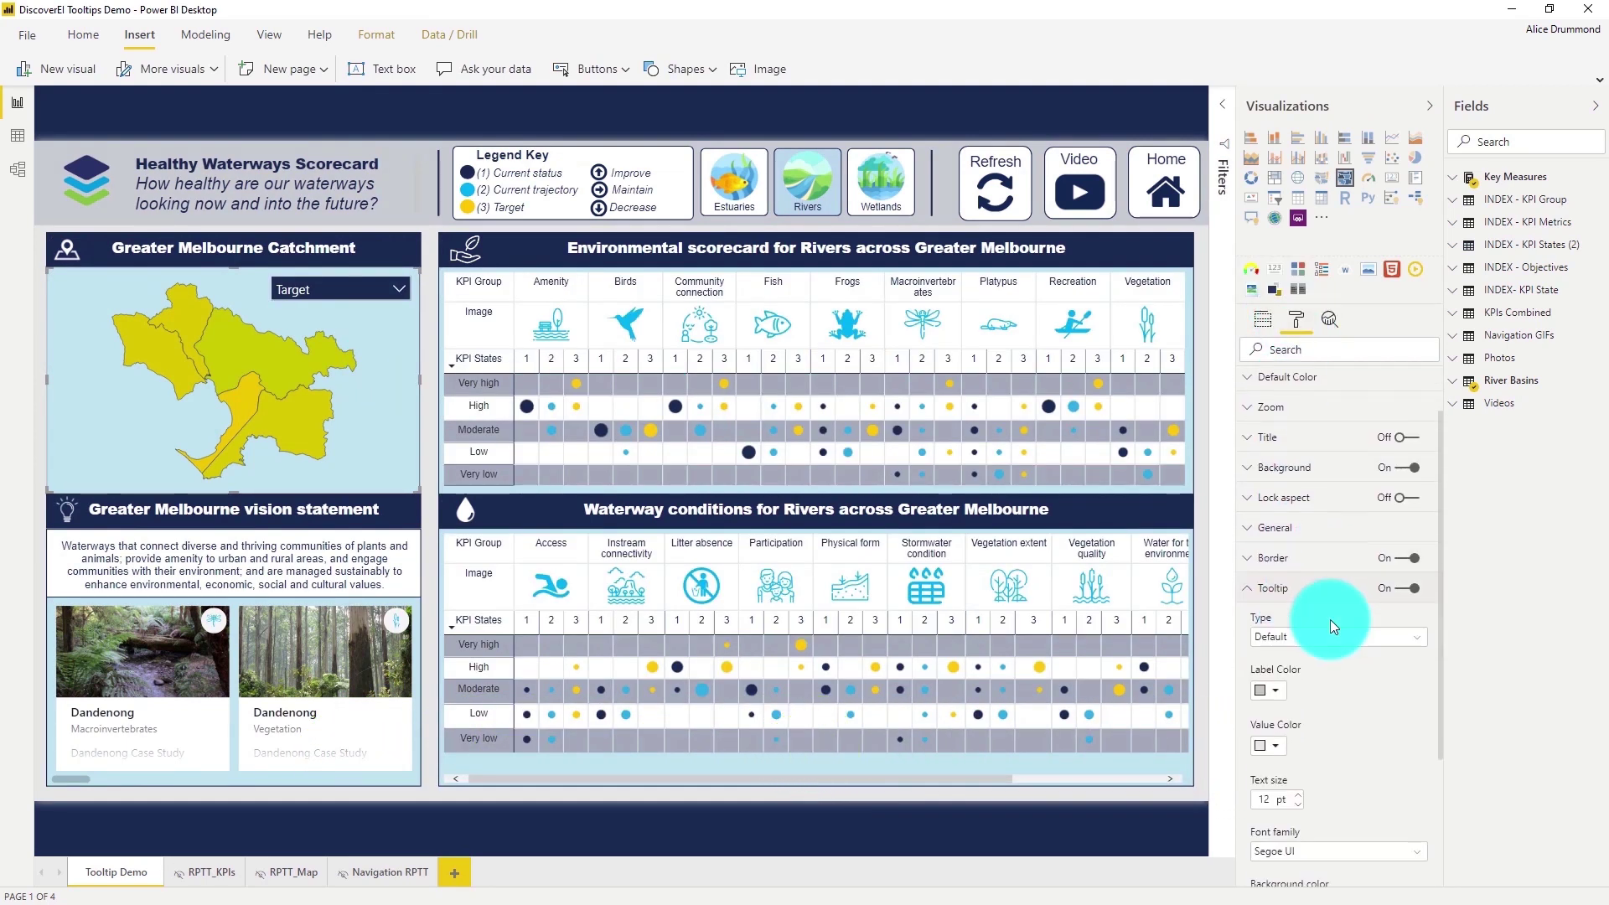
scroll(1330, 622, down, 3)
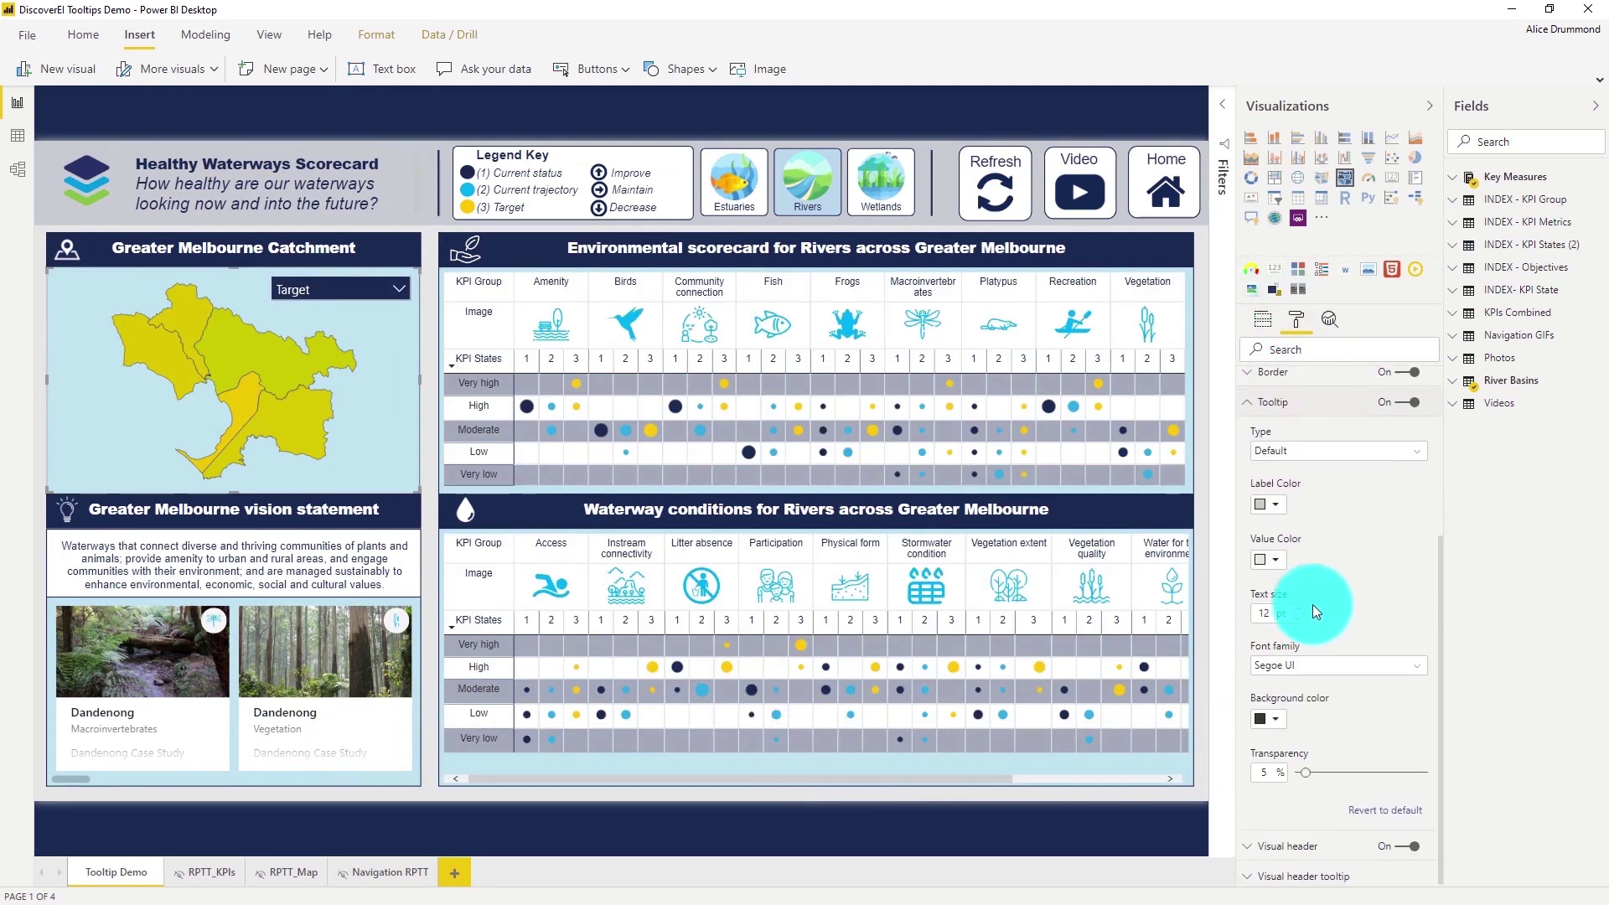
click(1280, 725)
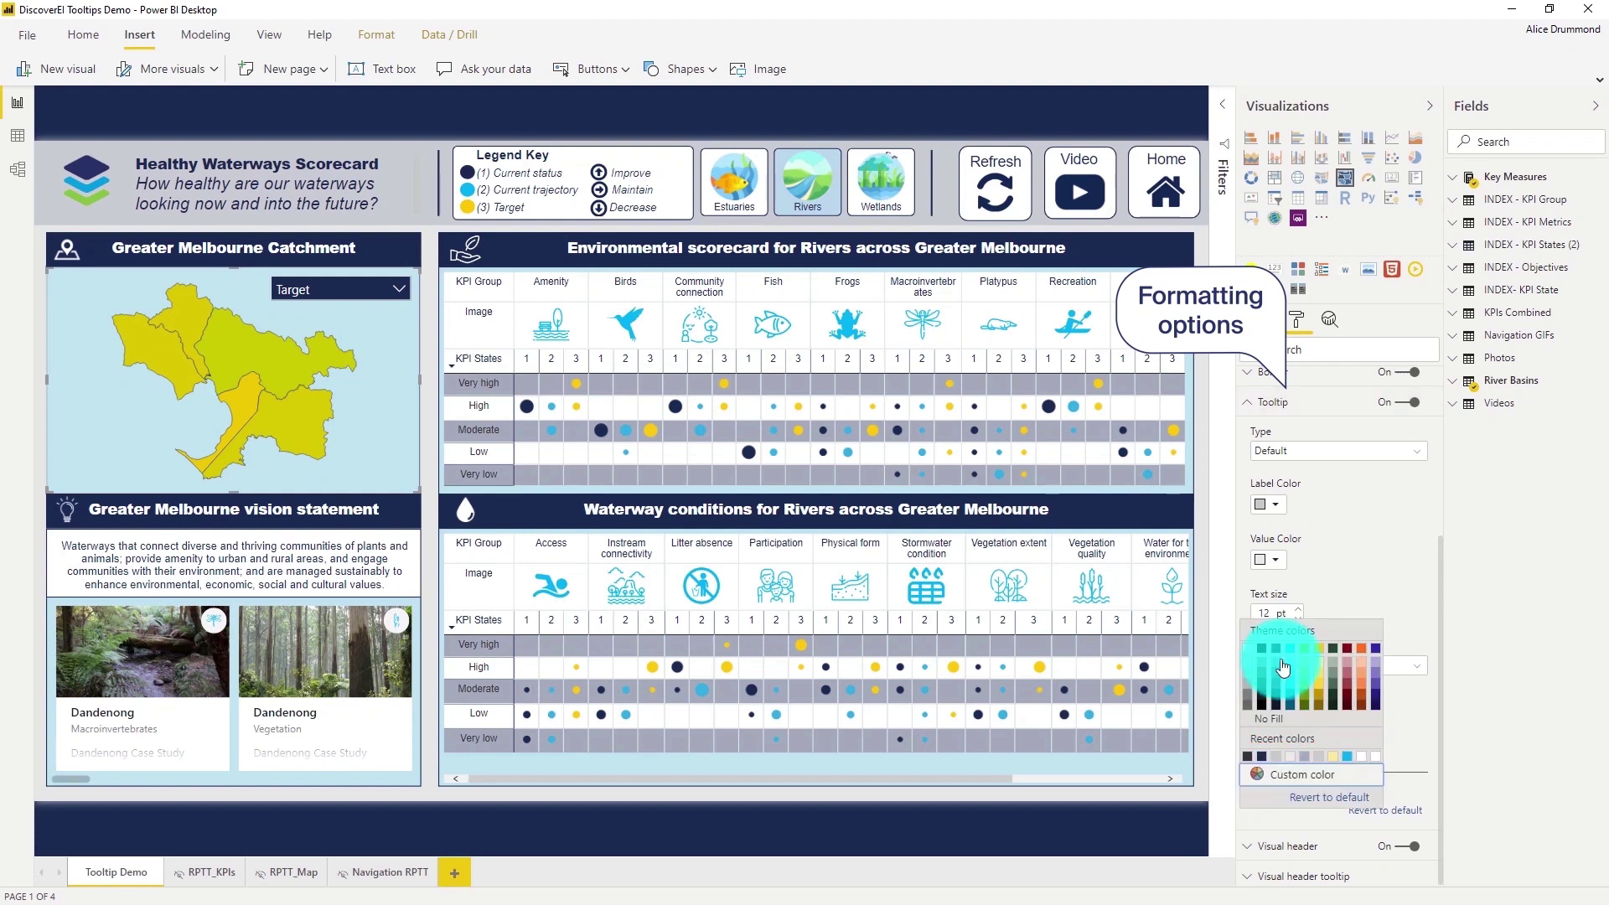
click(1277, 649)
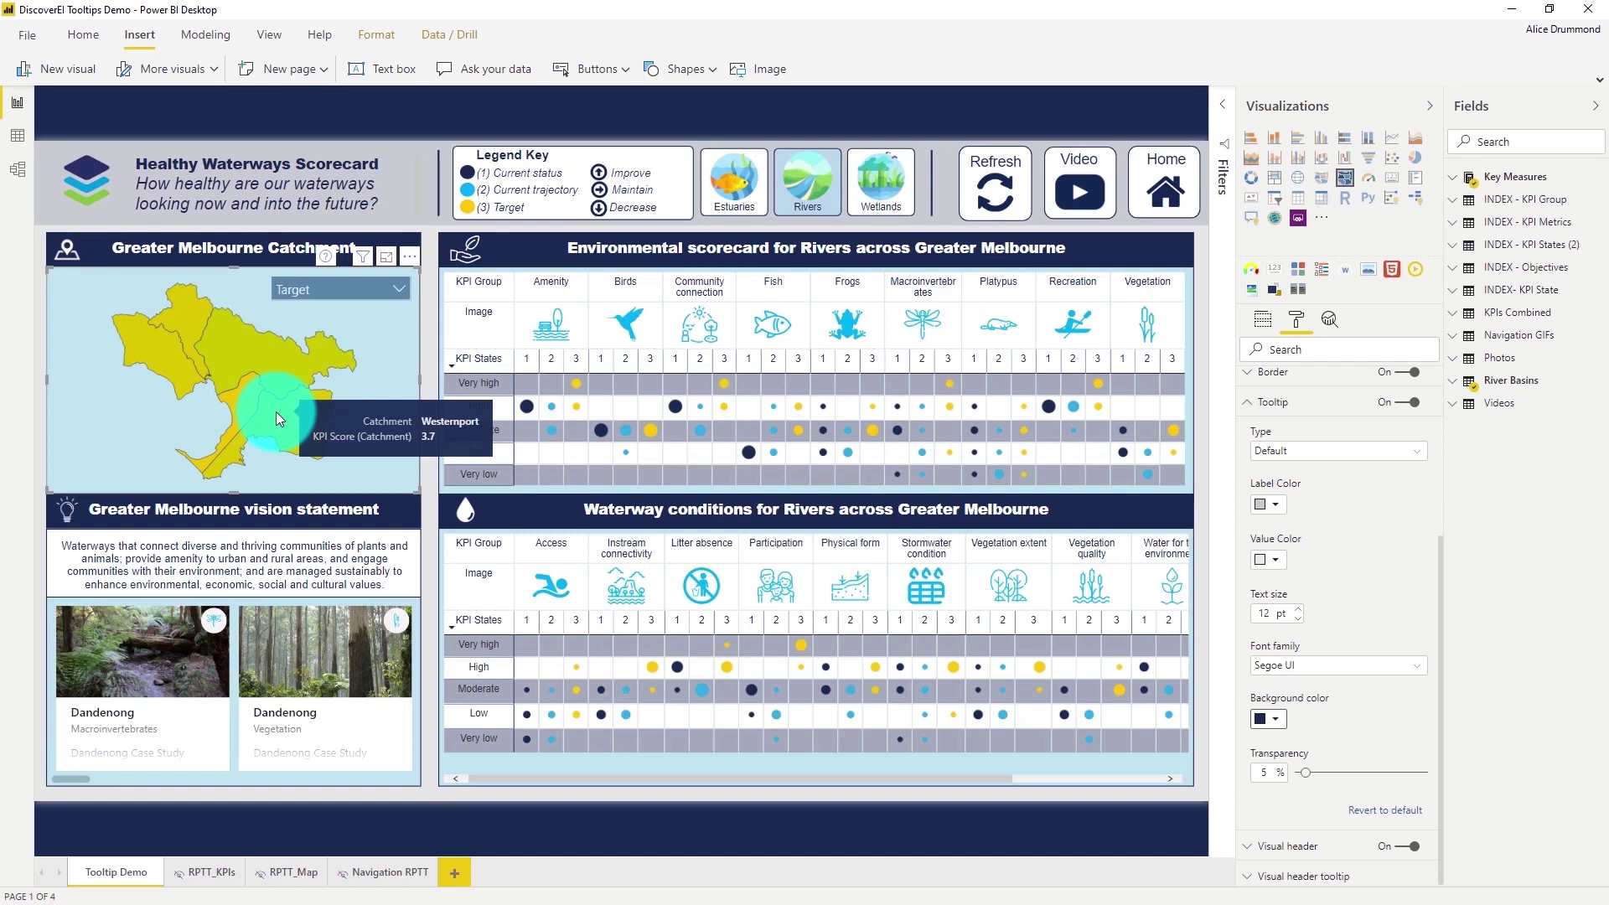
Step: Add a blank page, set its page size type to Tooltip, and view it at actual size
click(535, 828)
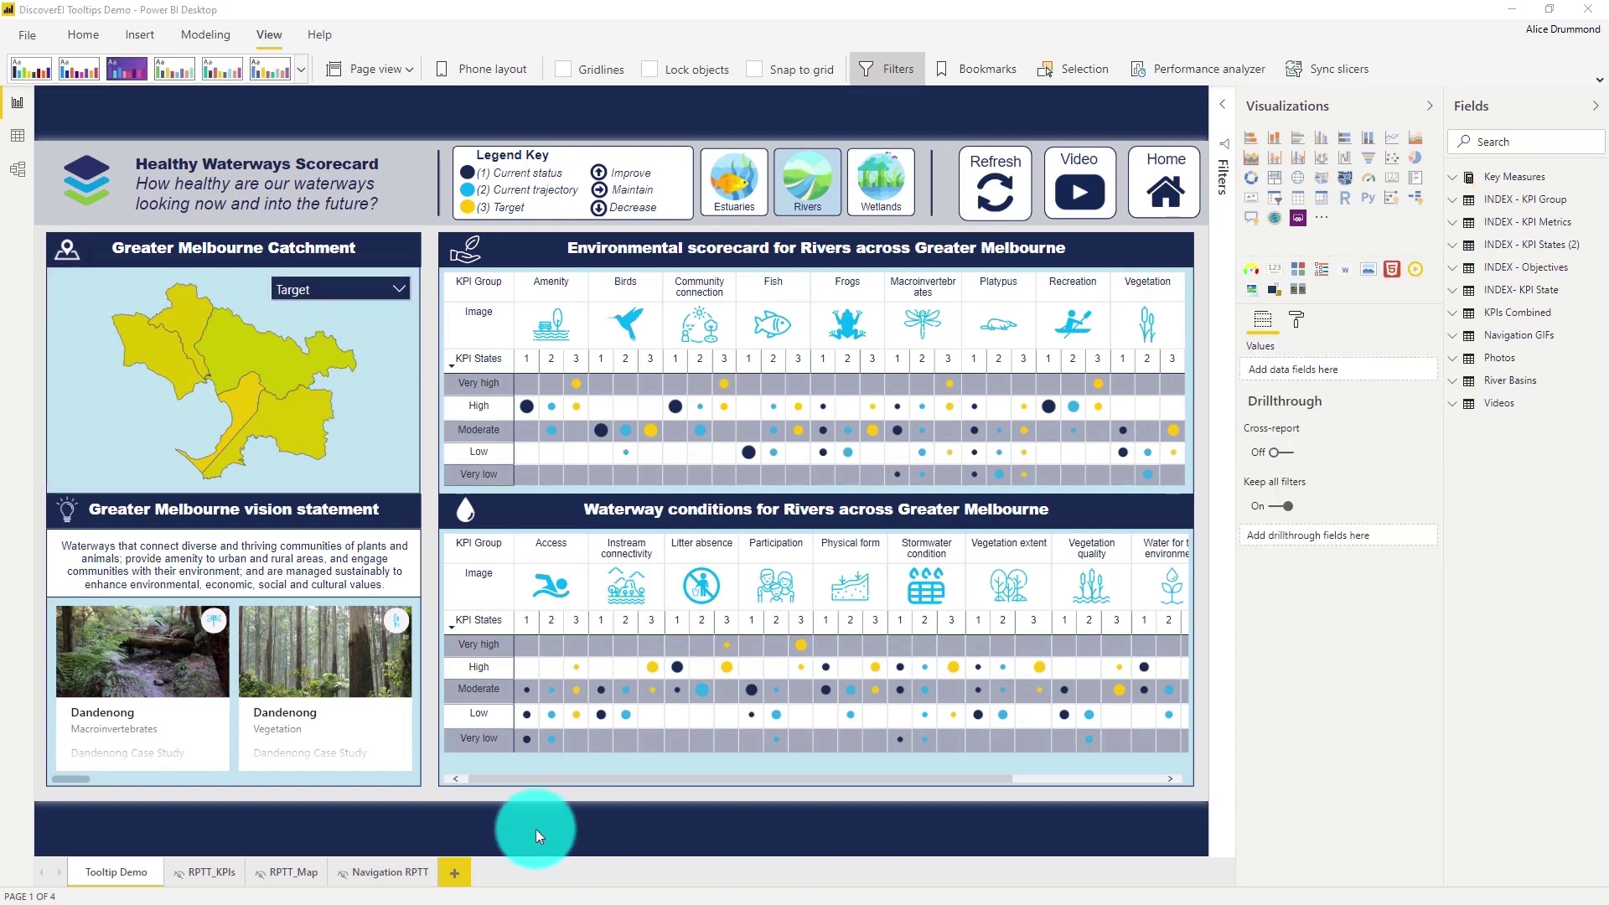
click(454, 871)
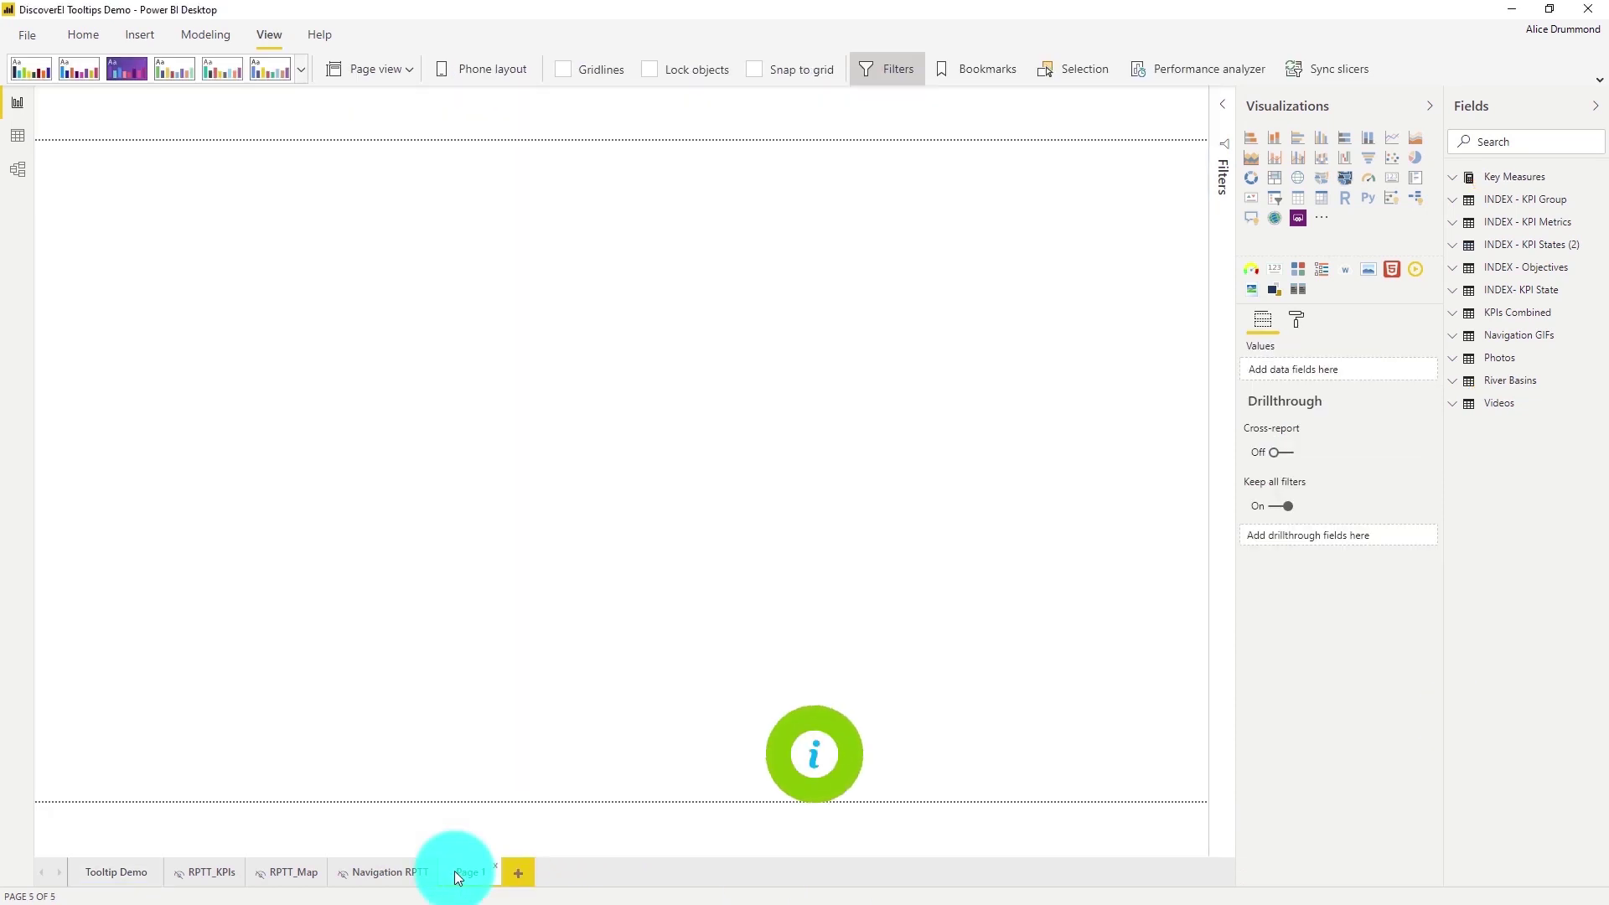
click(1299, 319)
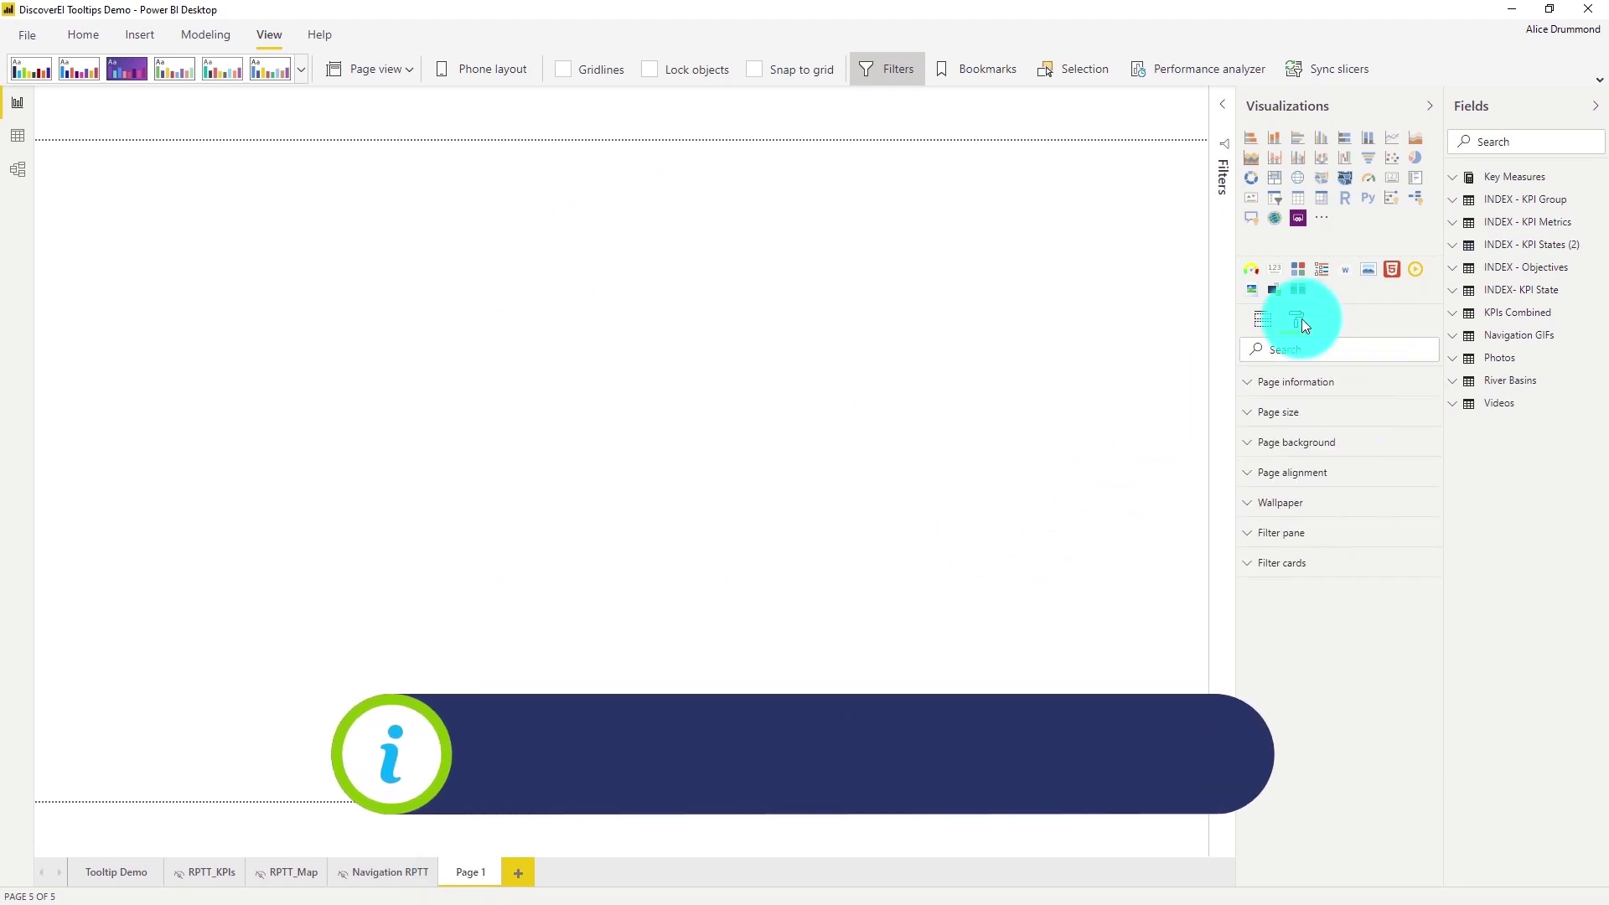
click(1278, 411)
click(1308, 461)
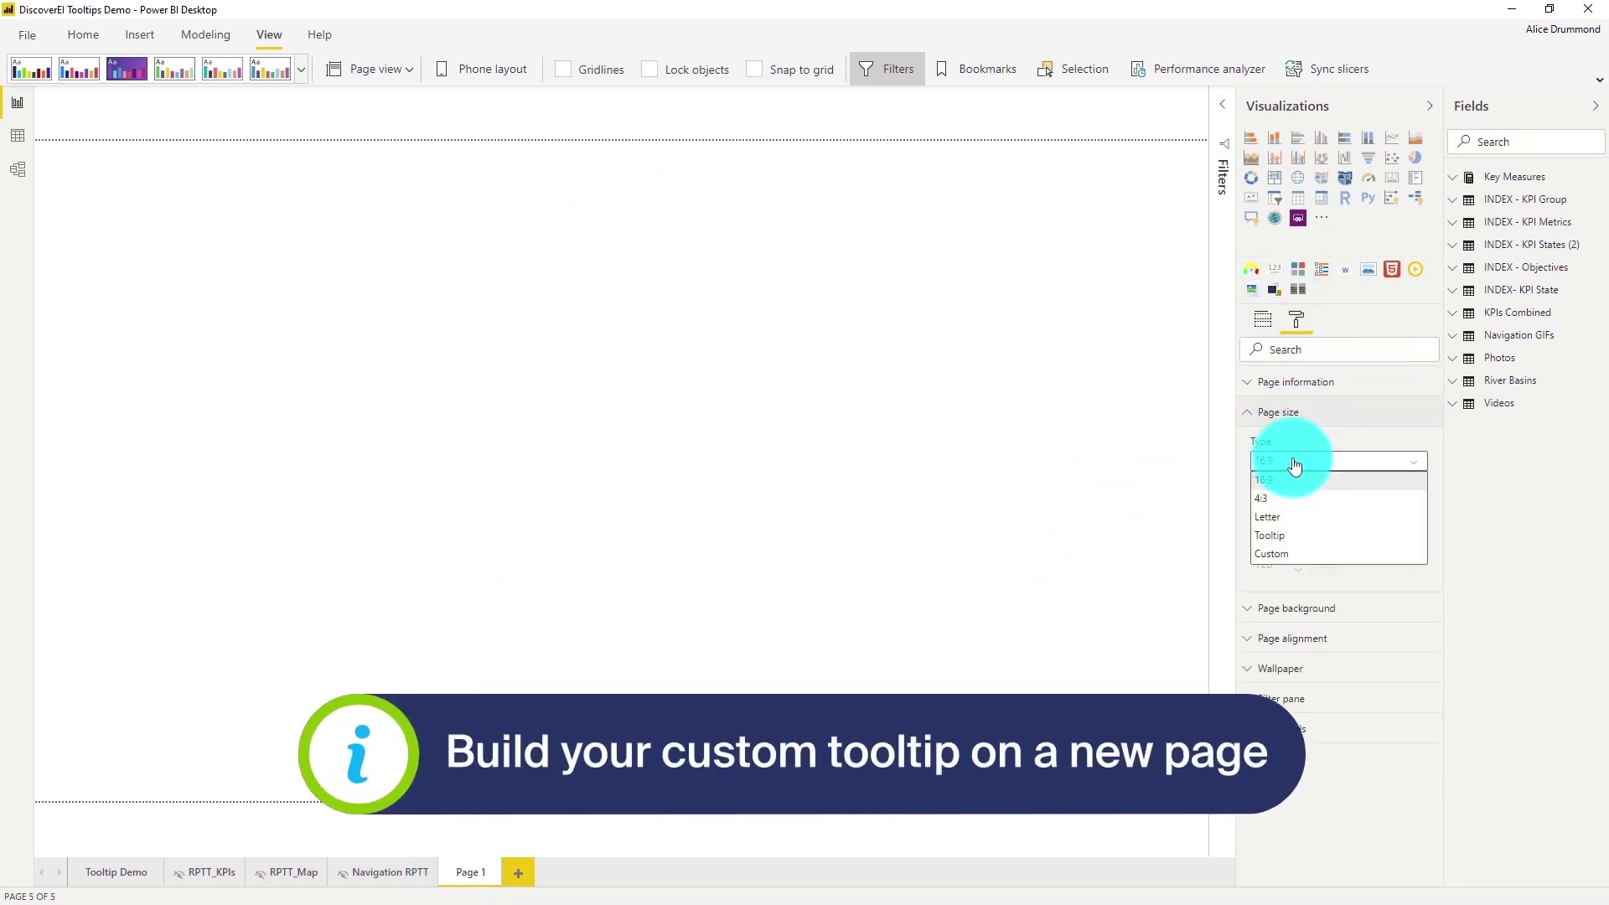
click(1291, 536)
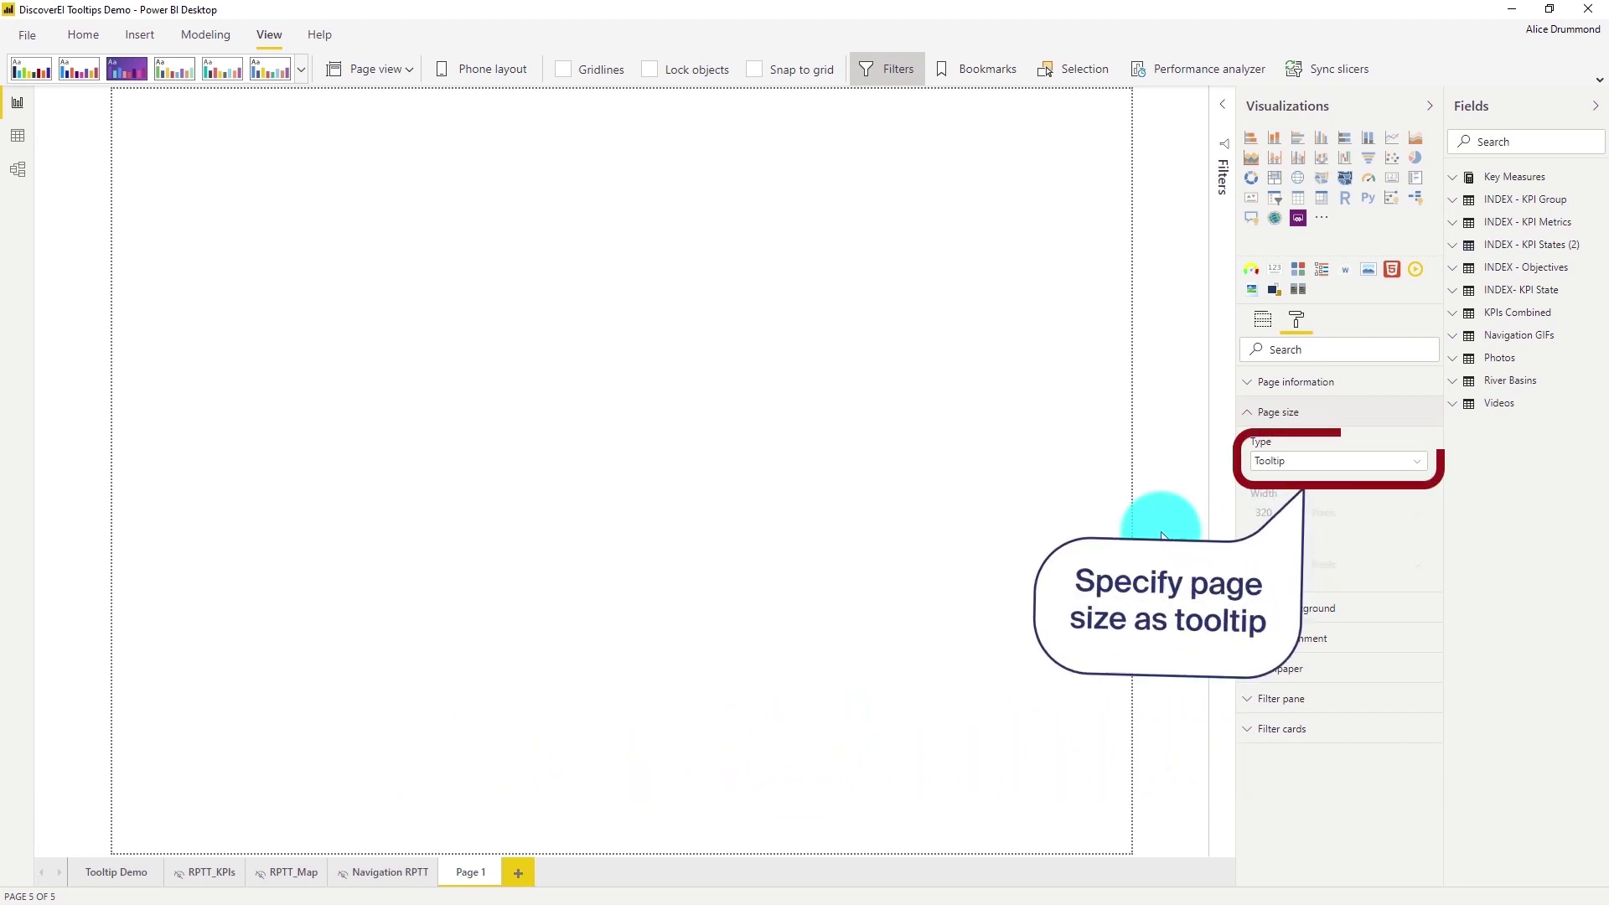
click(409, 66)
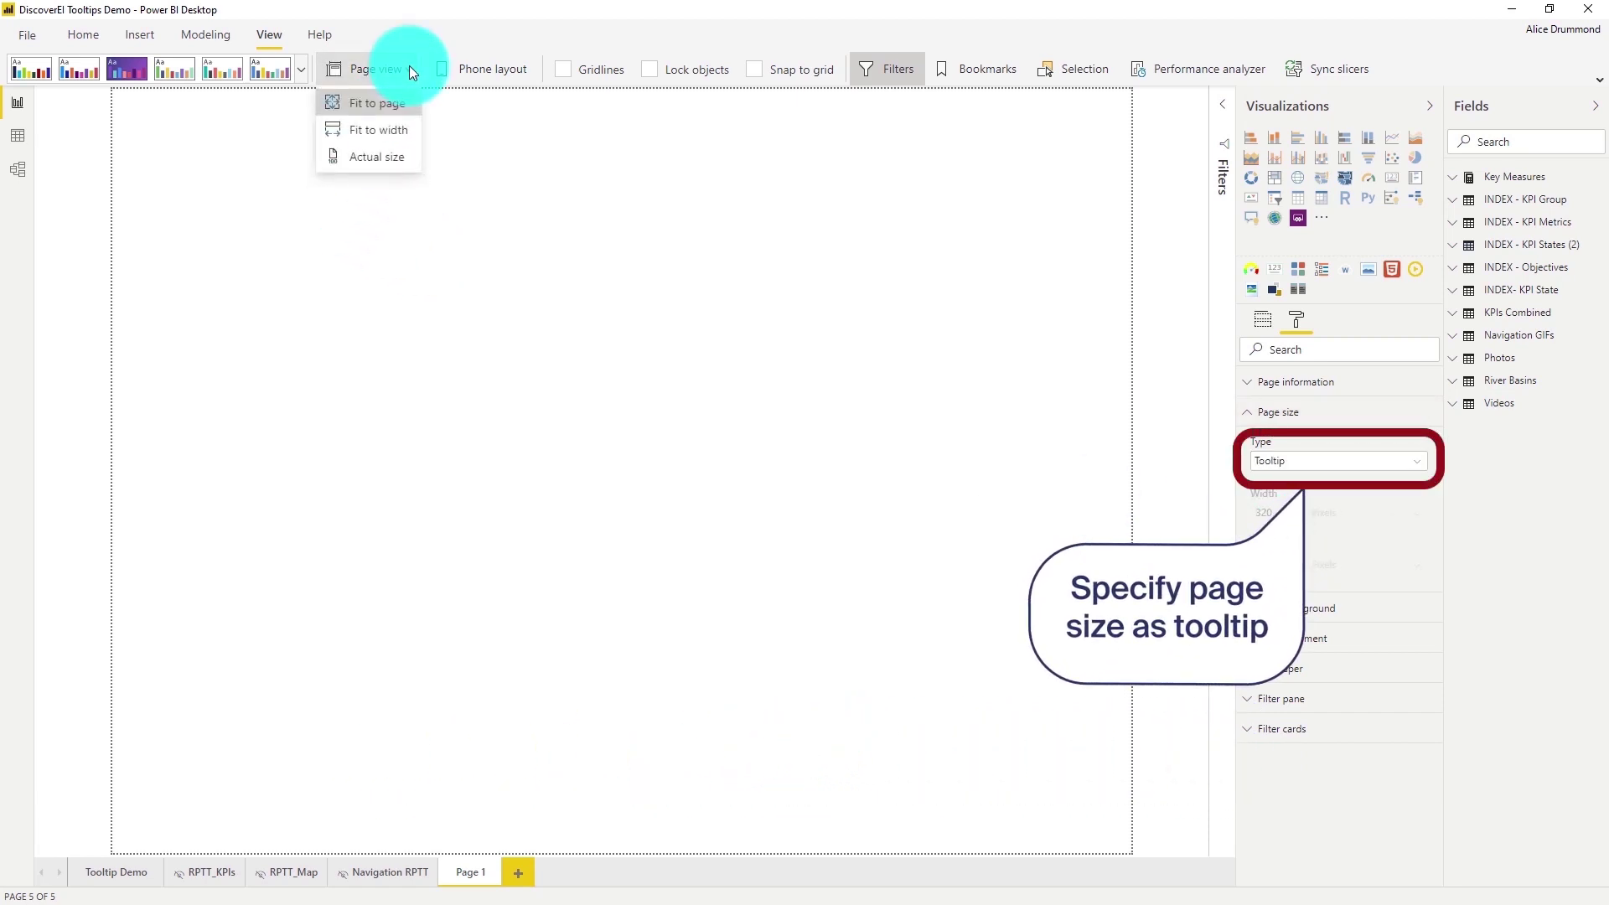
click(385, 159)
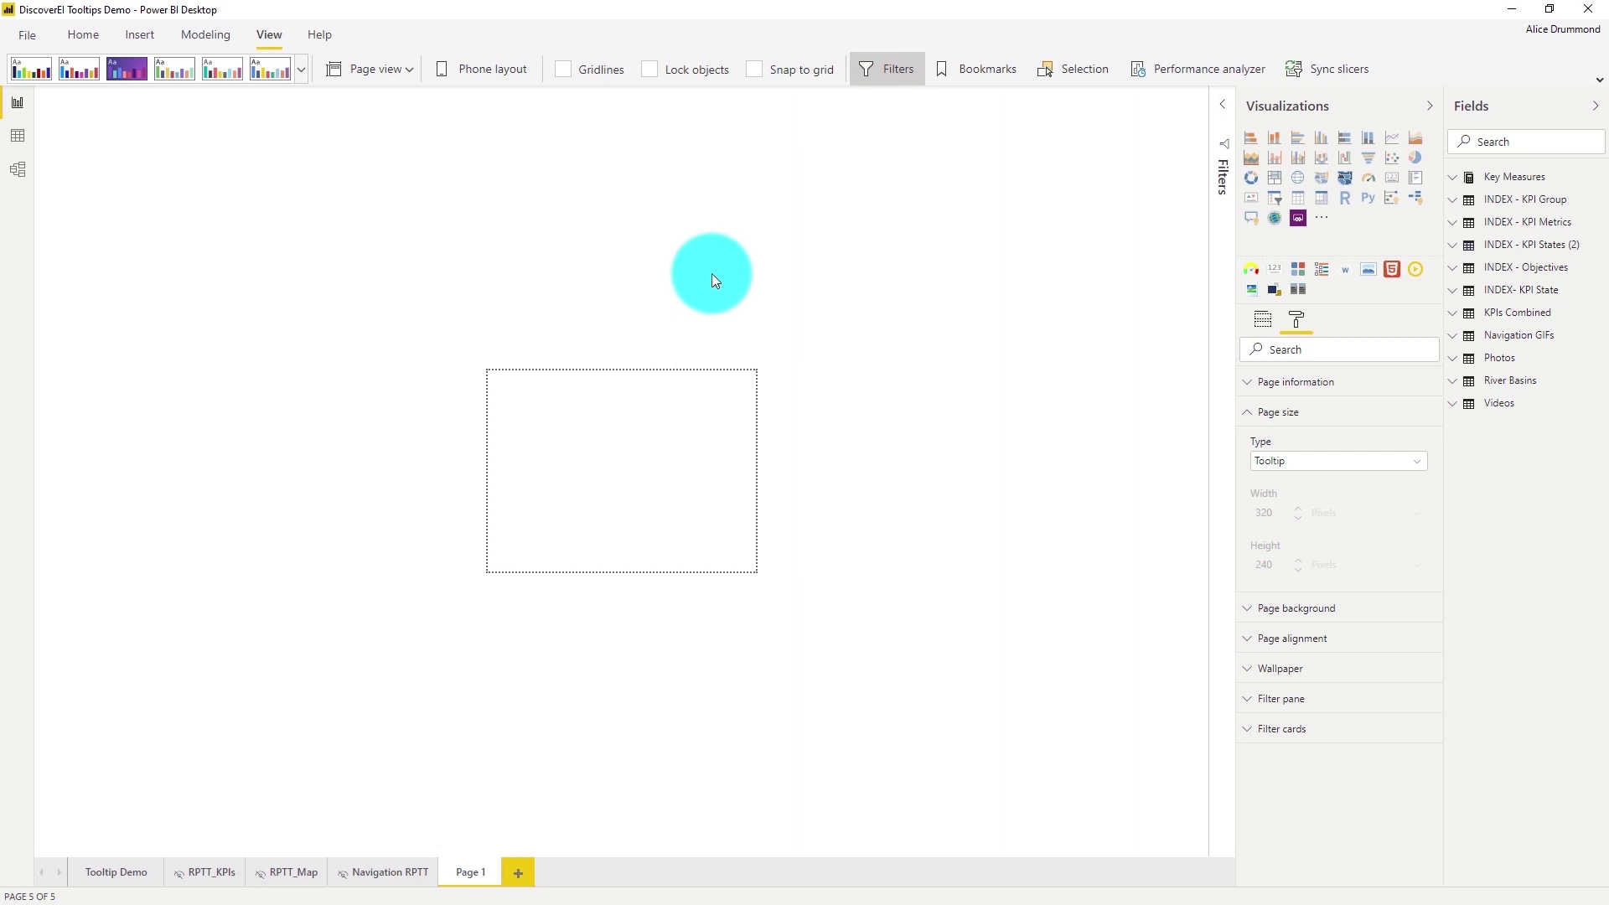
Step: Insert a card visual, widen it, and fill it with the selected catchment name from Key Measures
click(1392, 180)
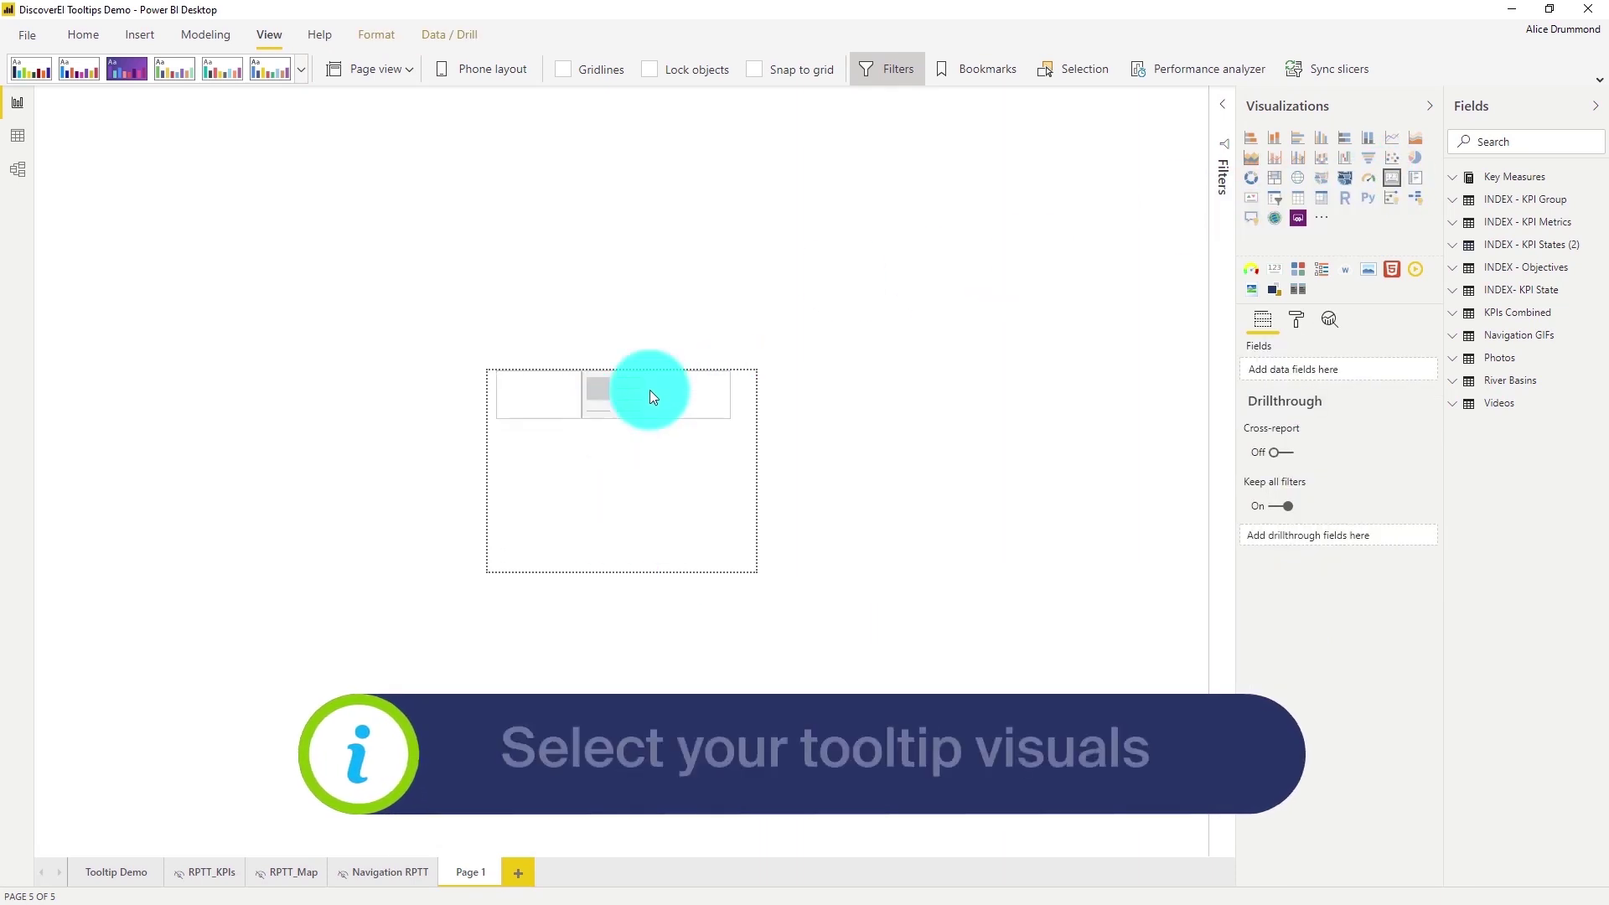
drag(730, 394, 749, 394)
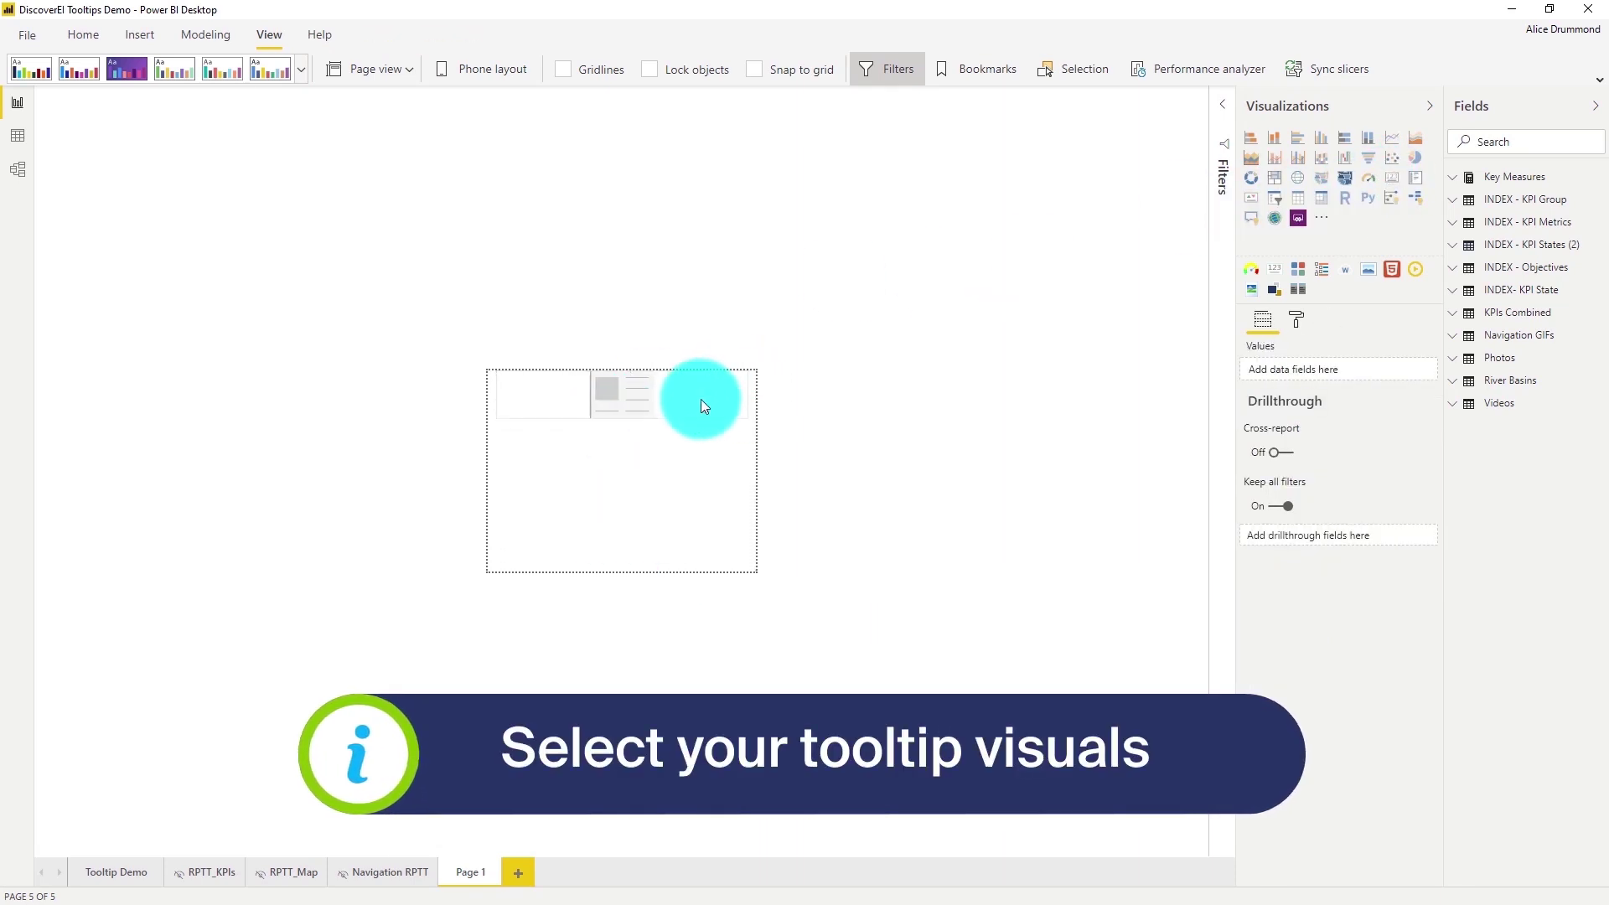
click(1456, 210)
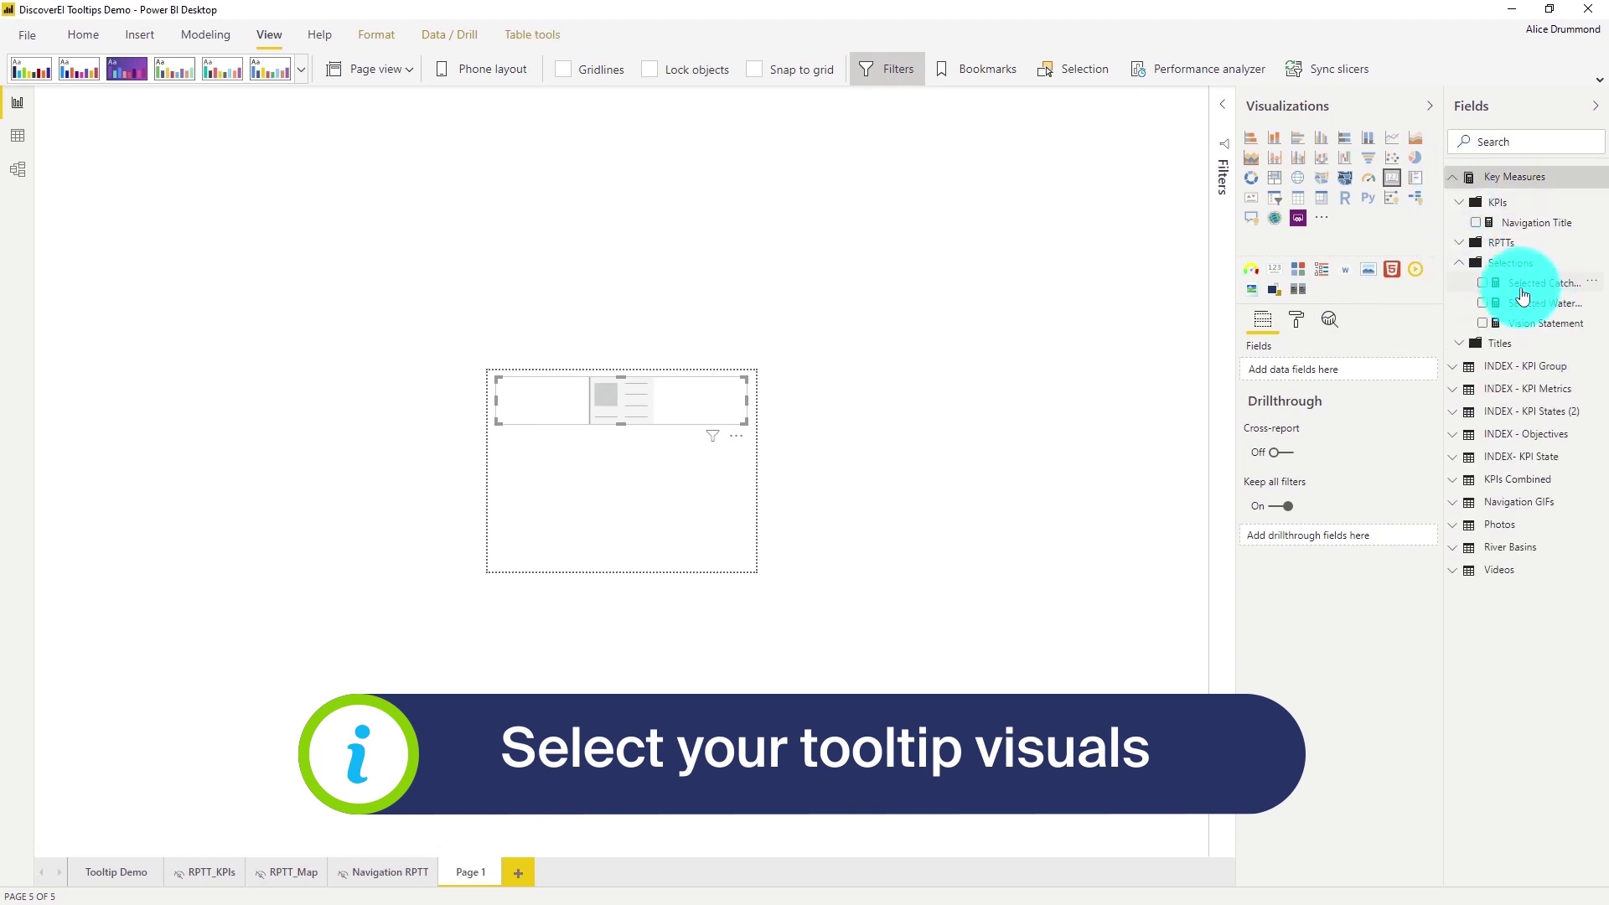
drag(1520, 288, 1321, 365)
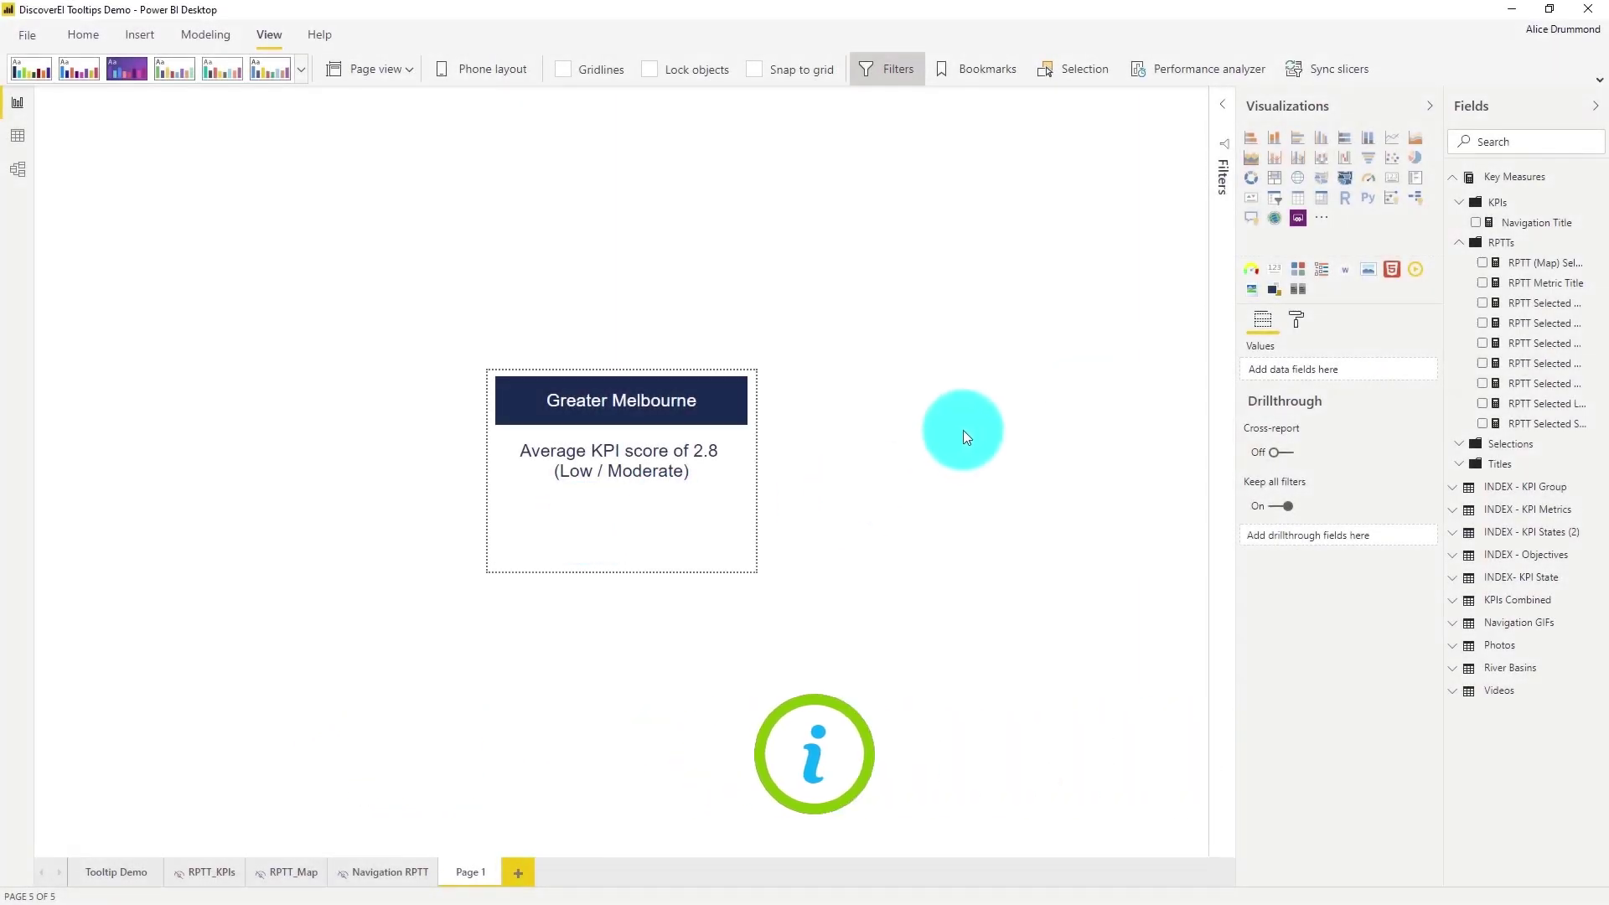
Step: Name the page 'Map Tooltip', switch its Tooltip setting on, and bring up the page tab's options
click(1296, 321)
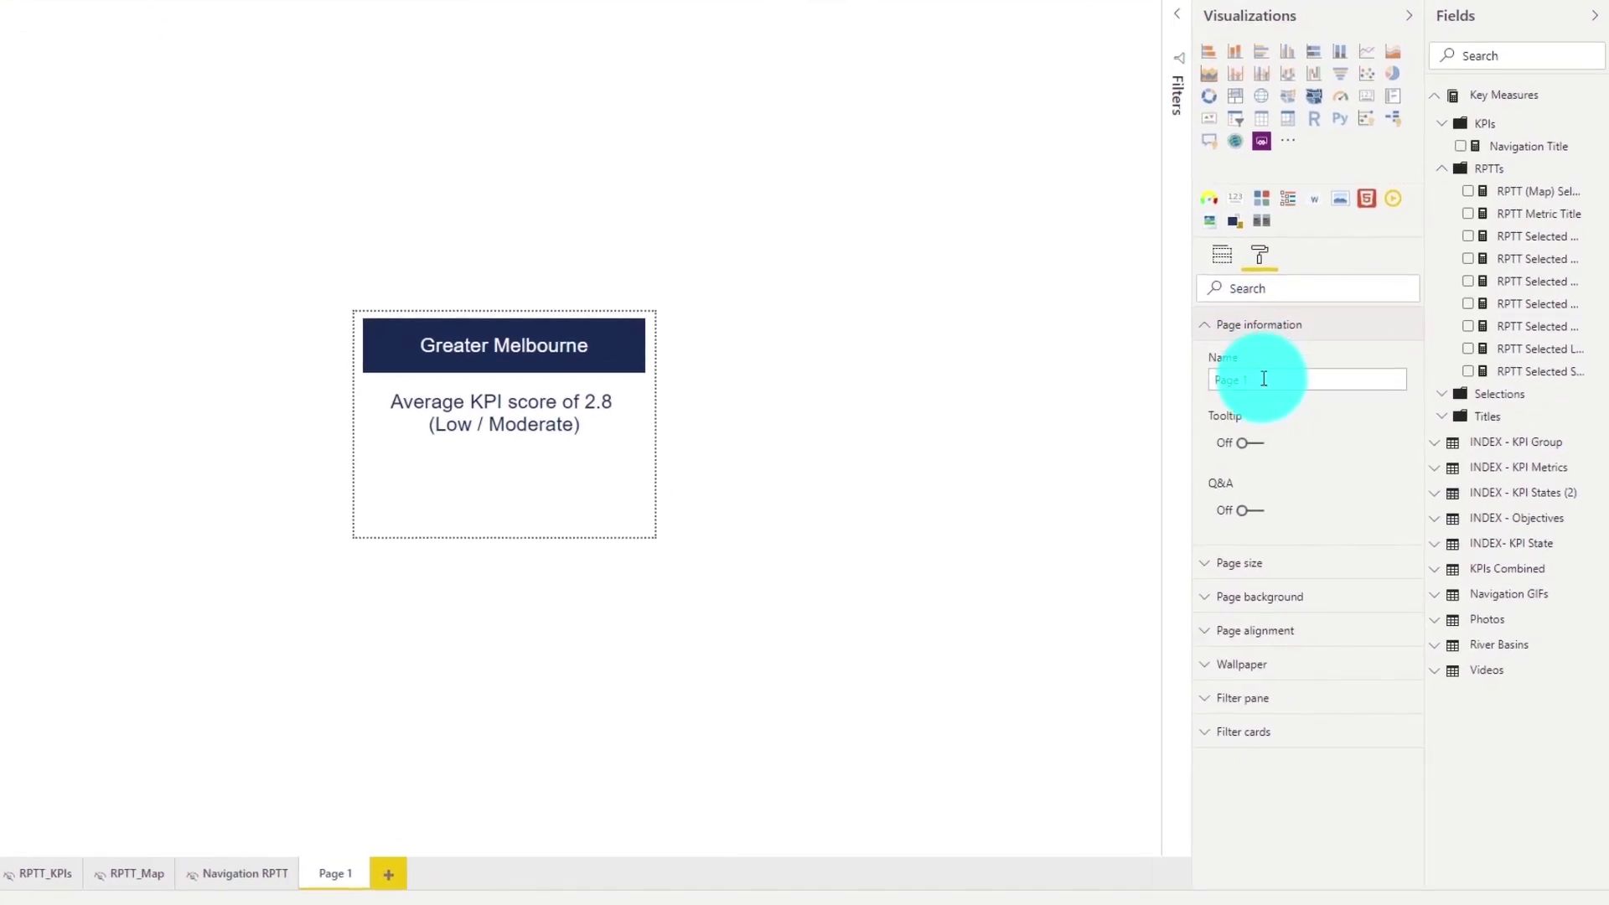
text(Map T)
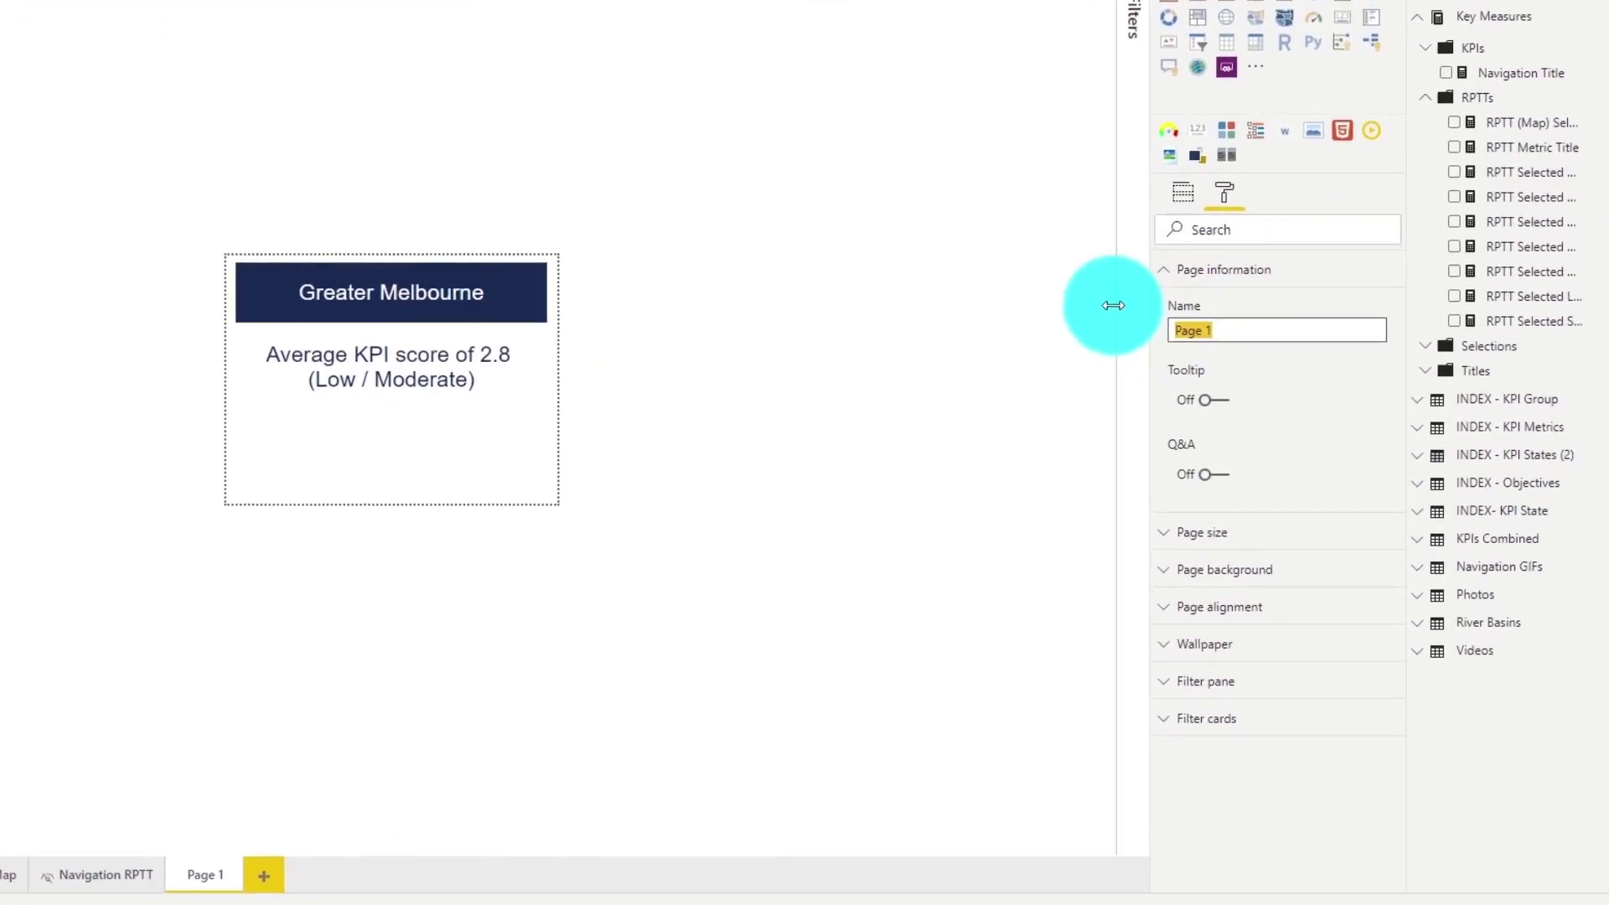
text(ooltip)
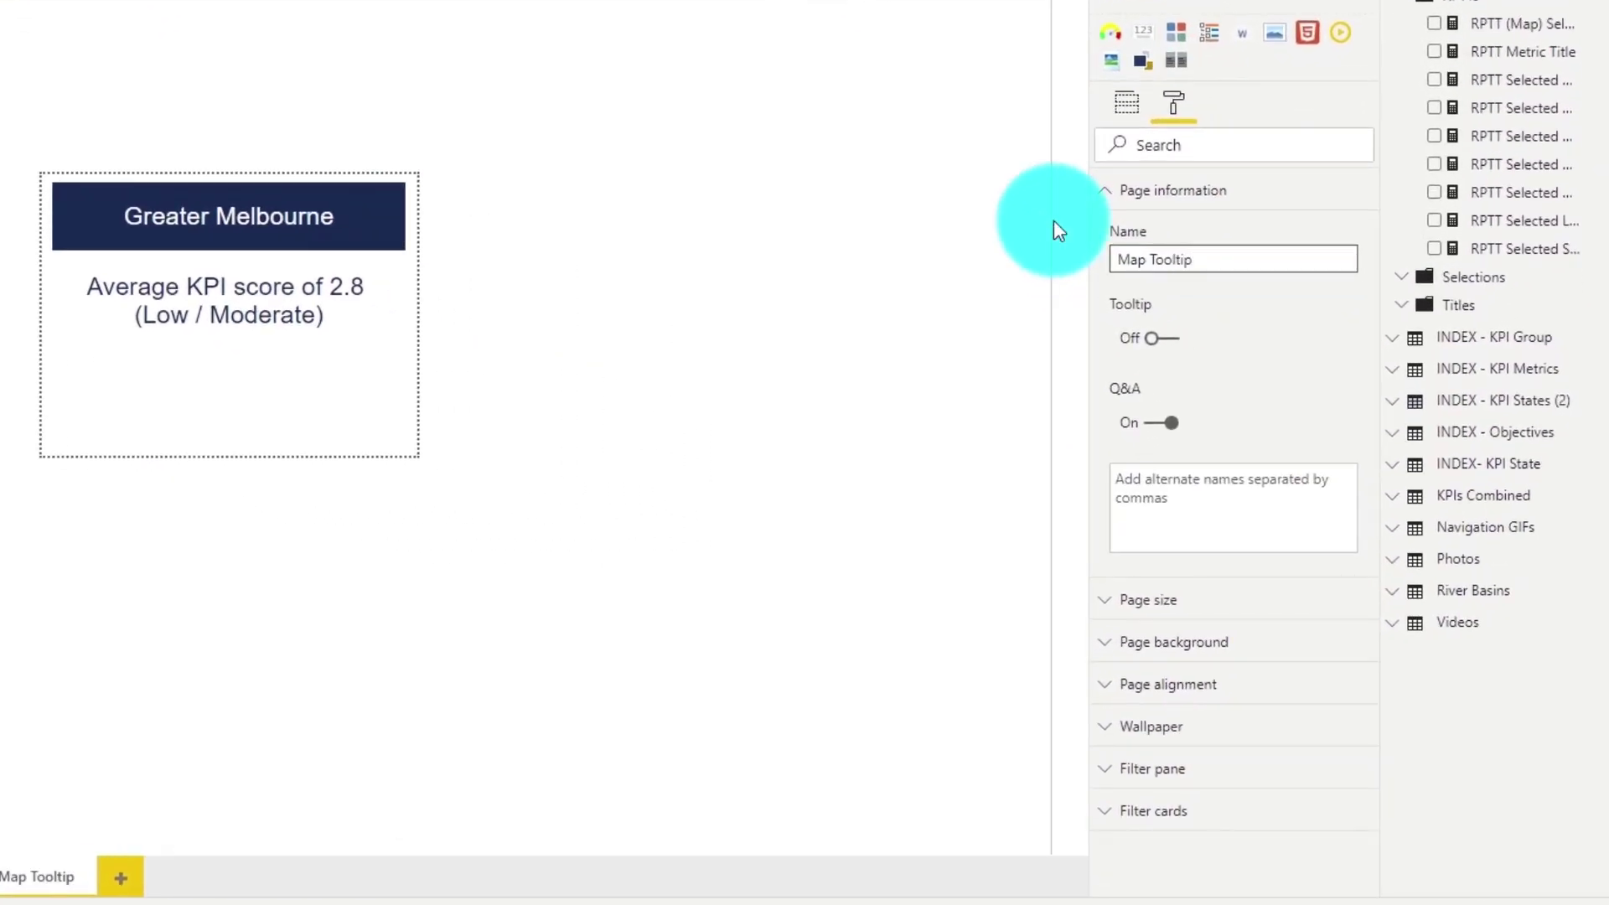
click(1165, 338)
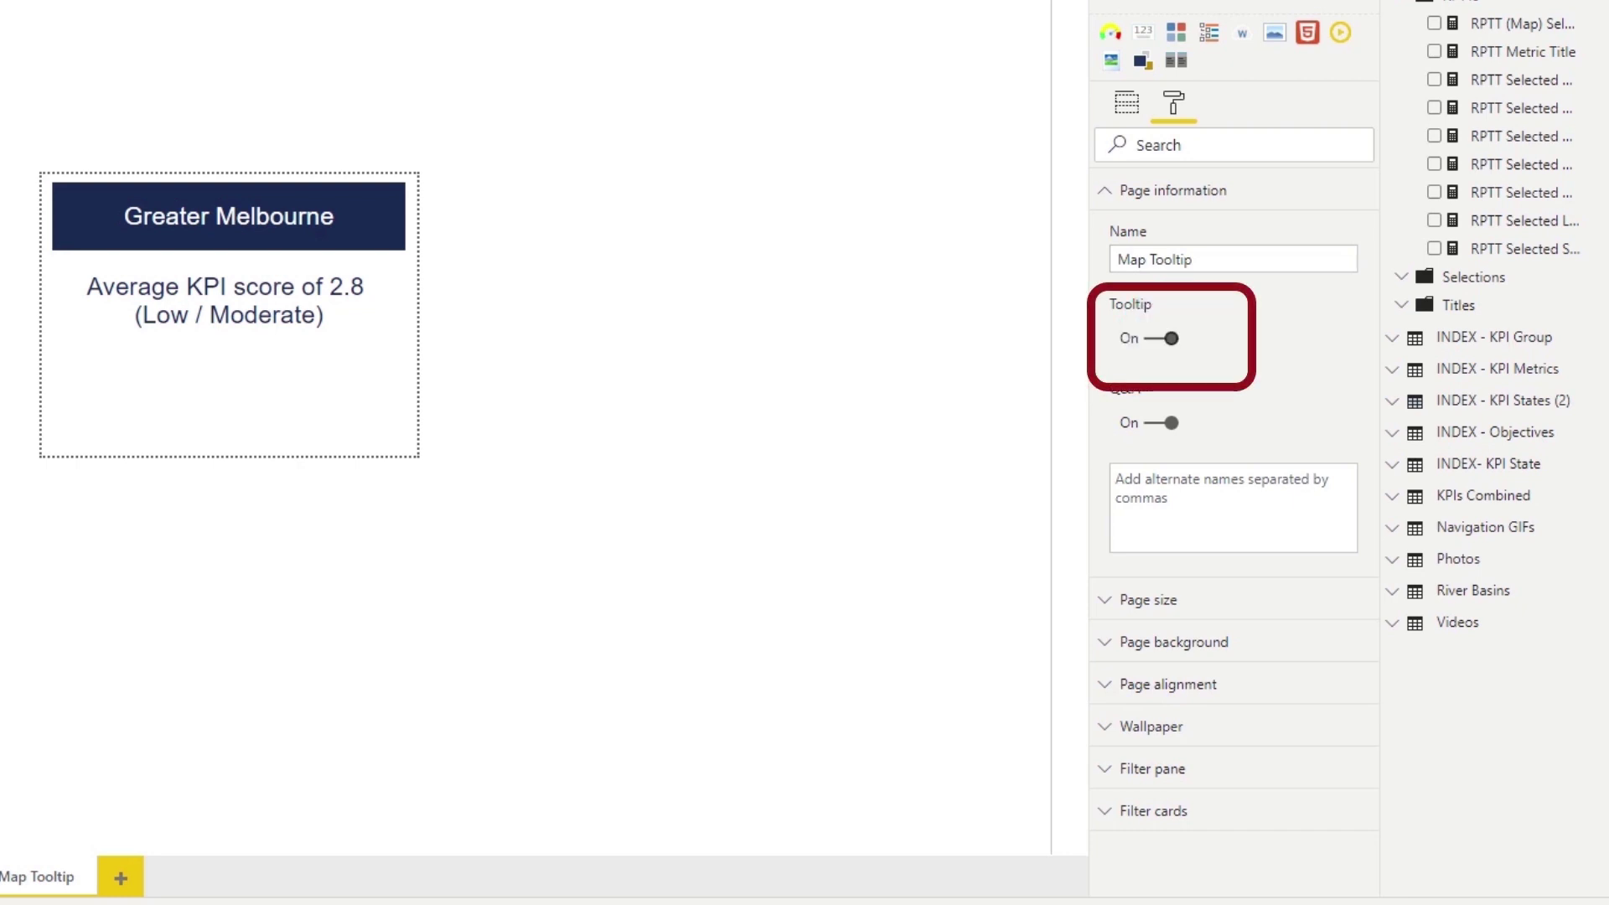
click(1111, 194)
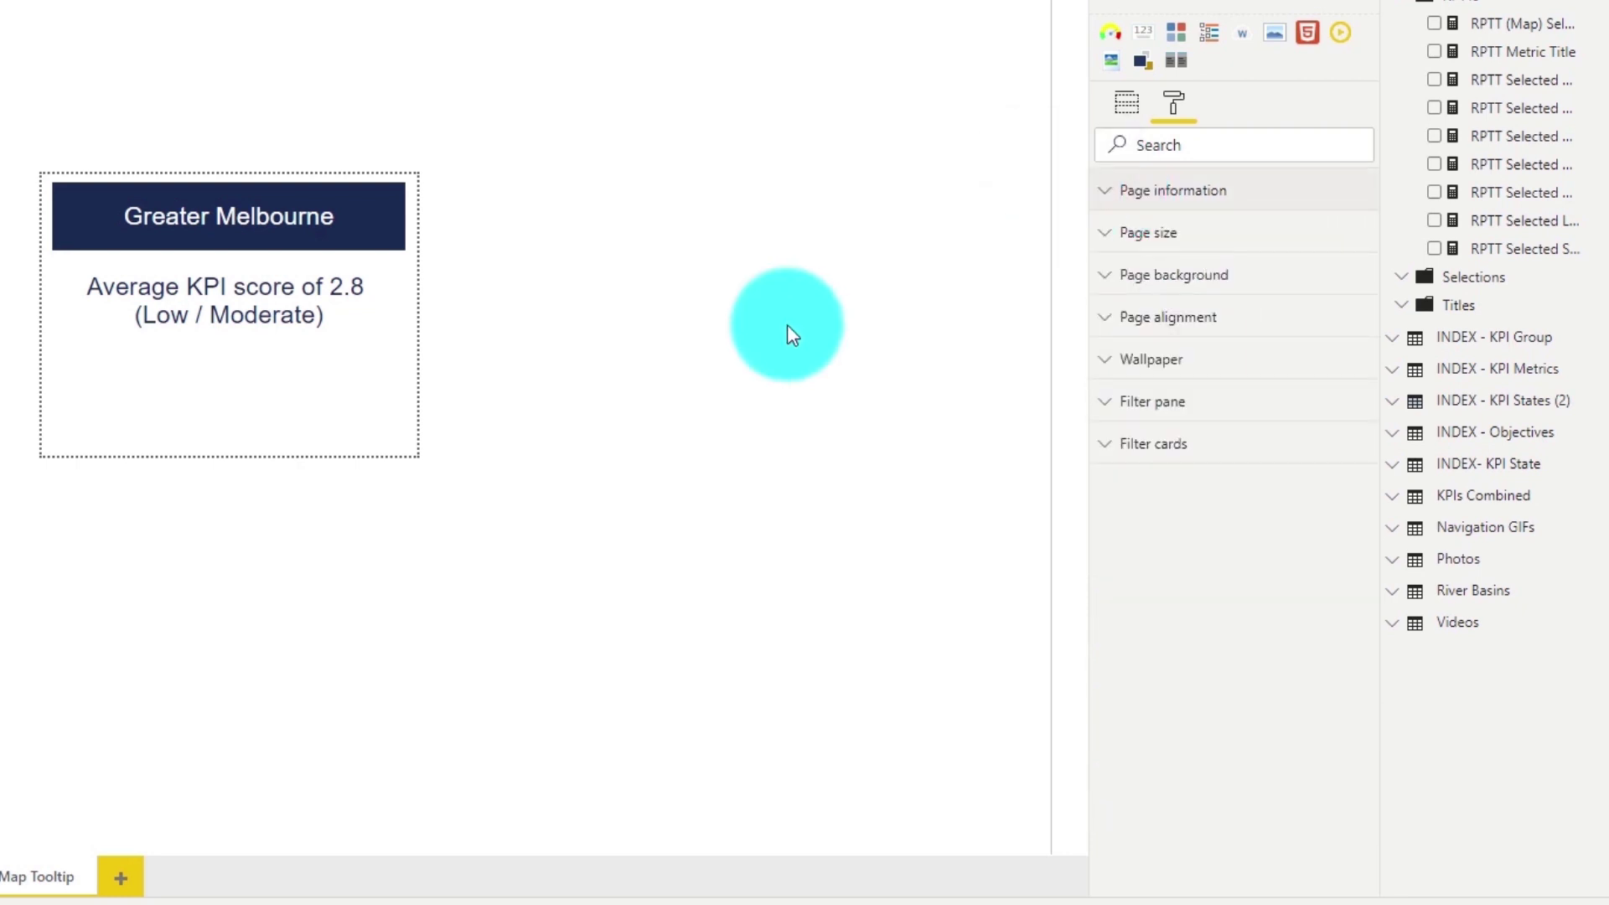
right_click(27, 876)
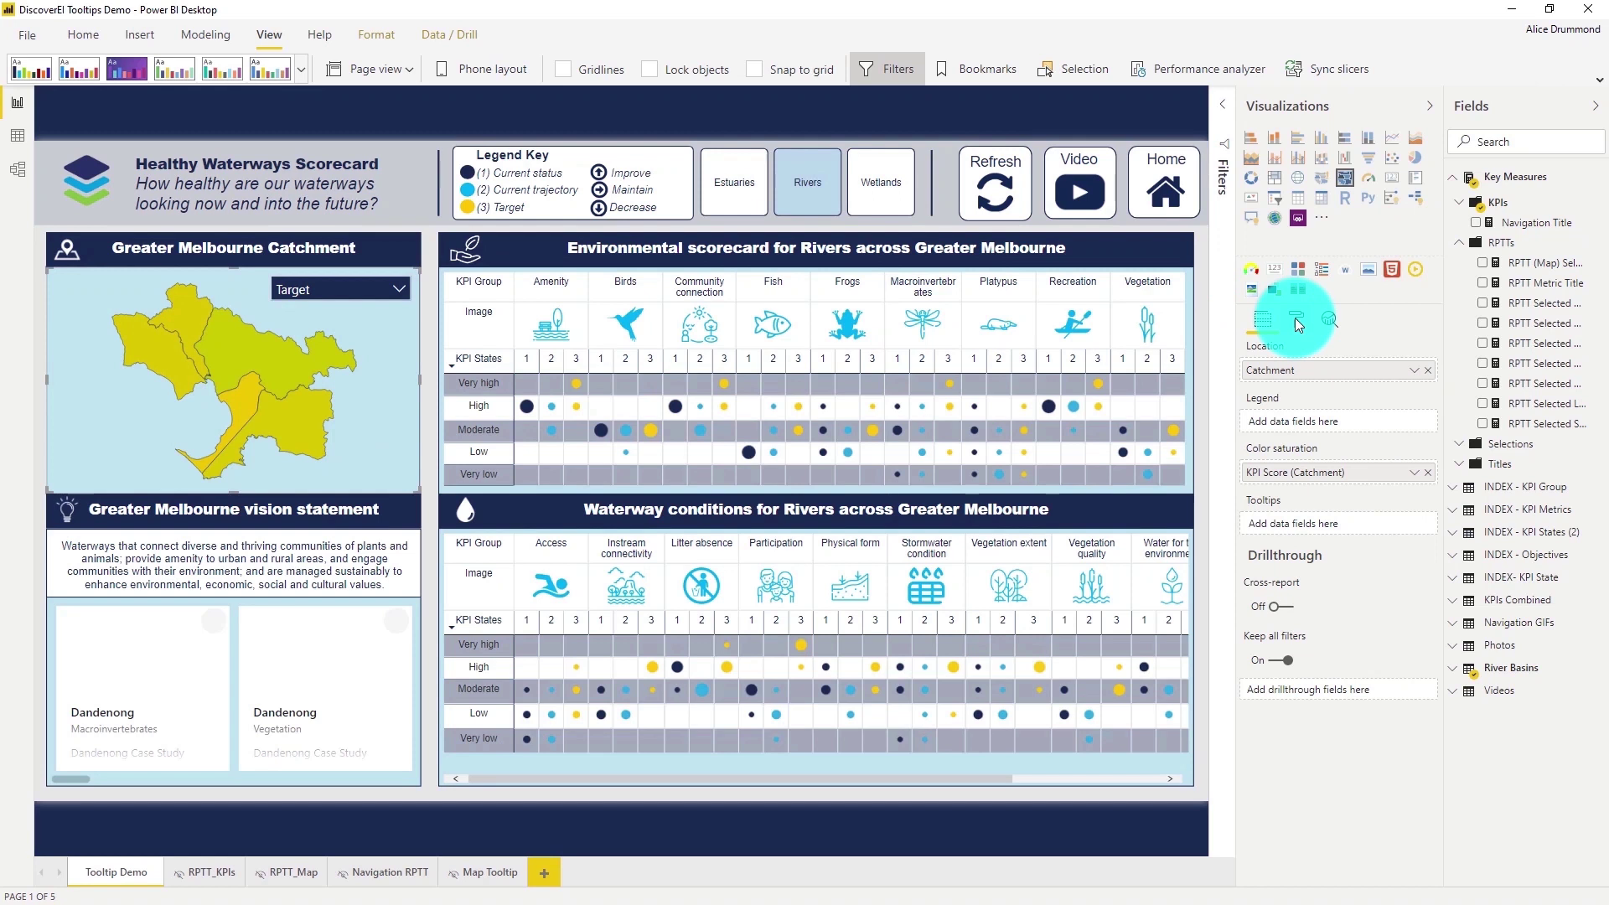
Step: Set the map's tooltip type to Report page with the Map Tooltip page
click(1296, 320)
click(1383, 655)
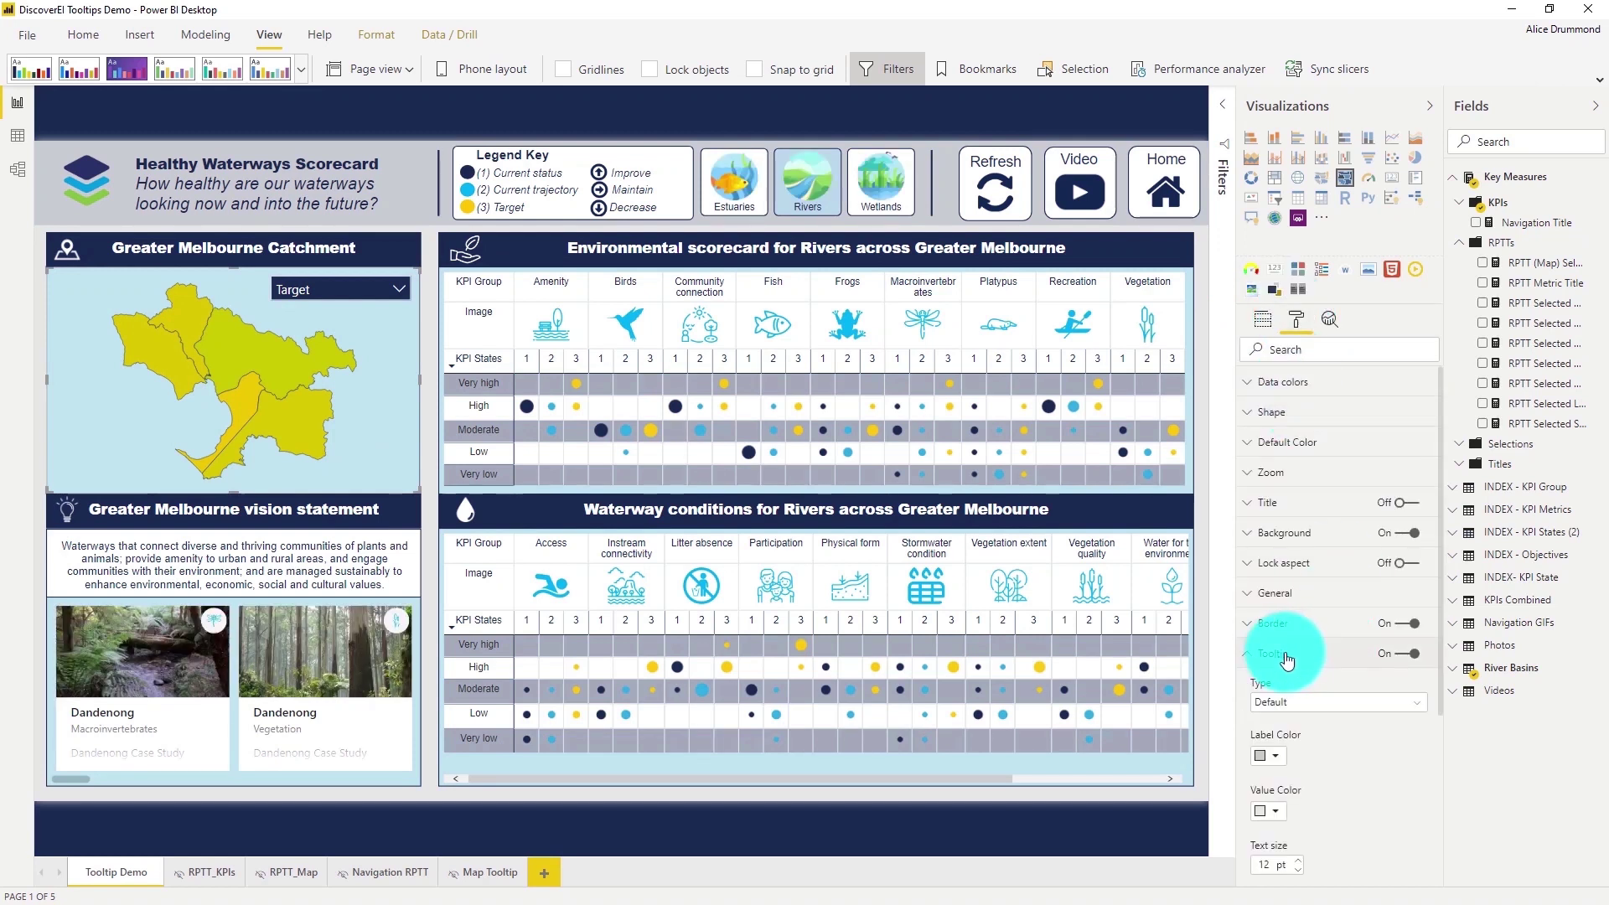
scroll(1341, 637, down, 1)
click(1304, 618)
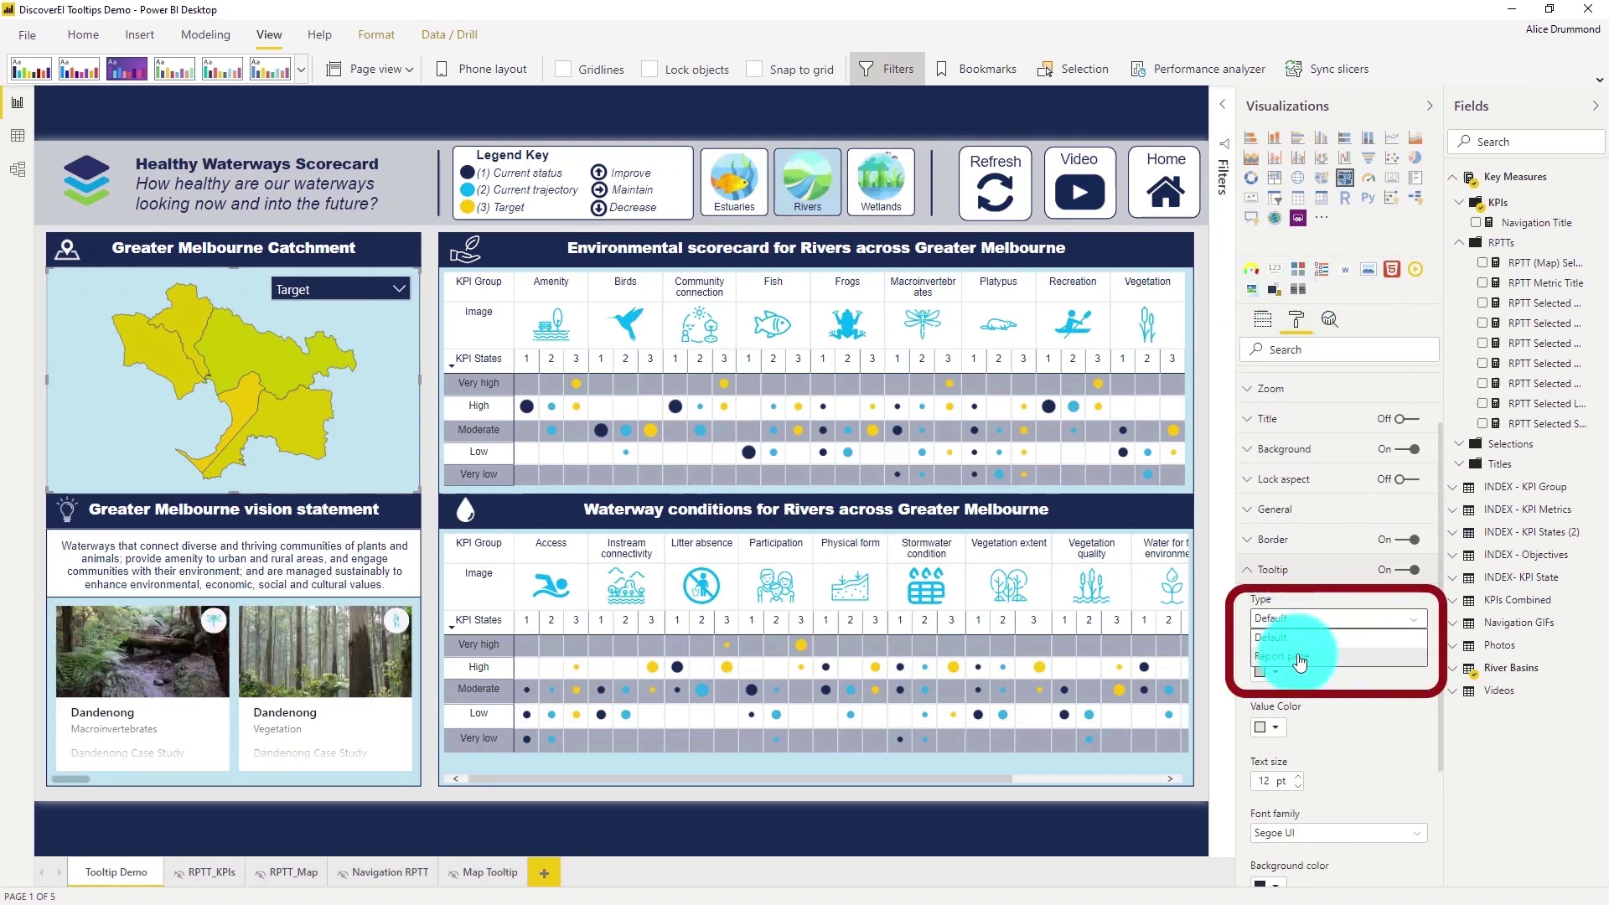
click(1300, 658)
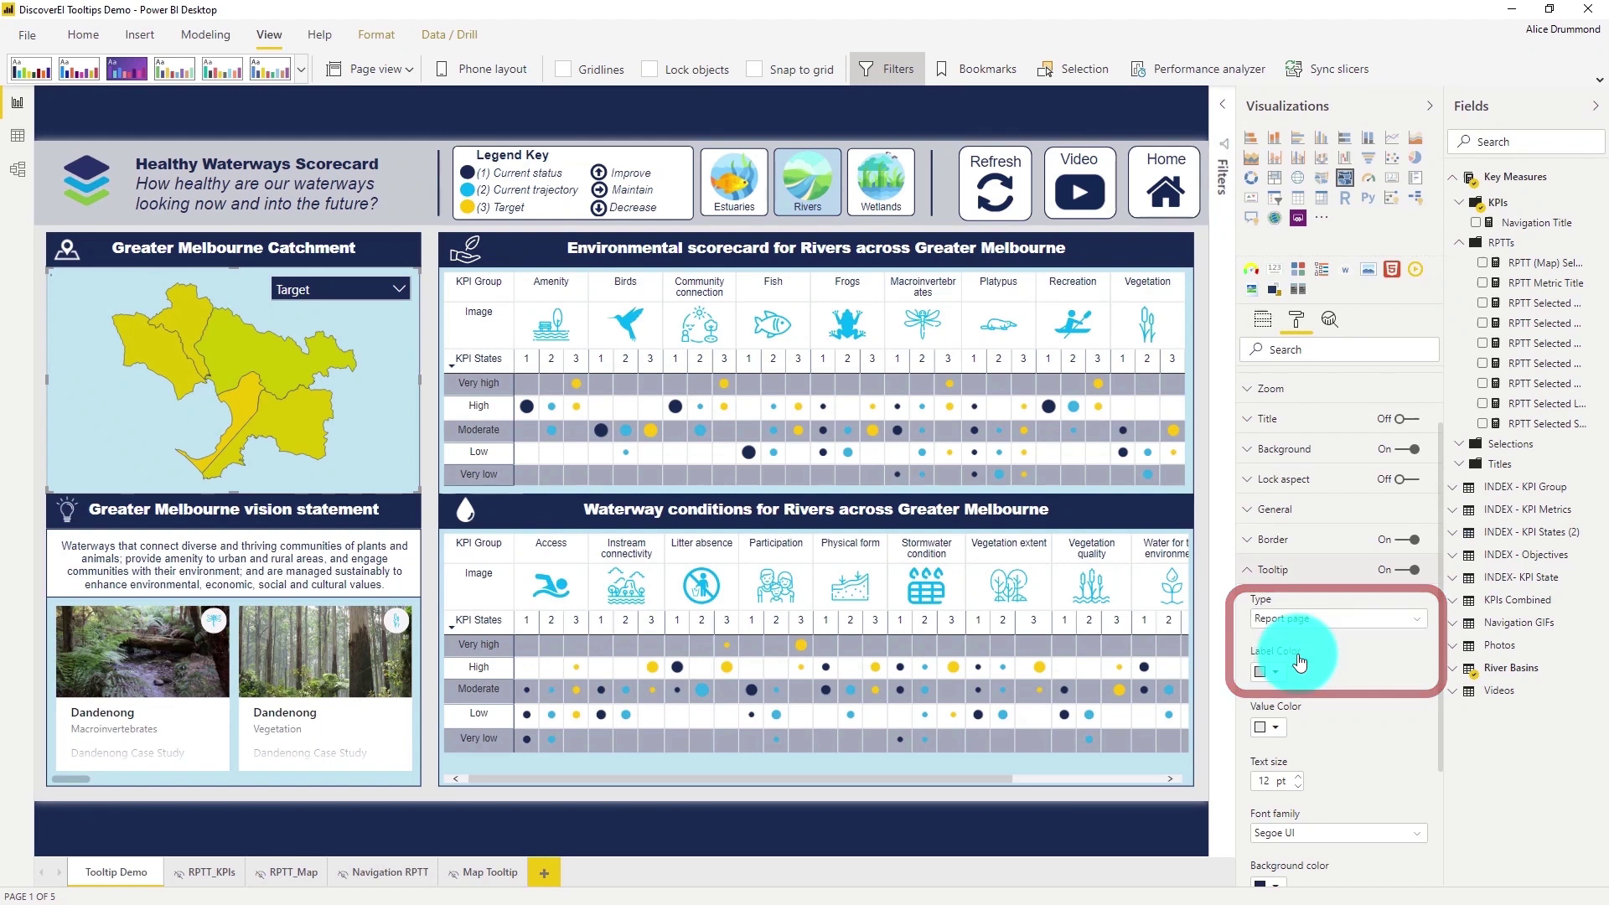
click(1297, 669)
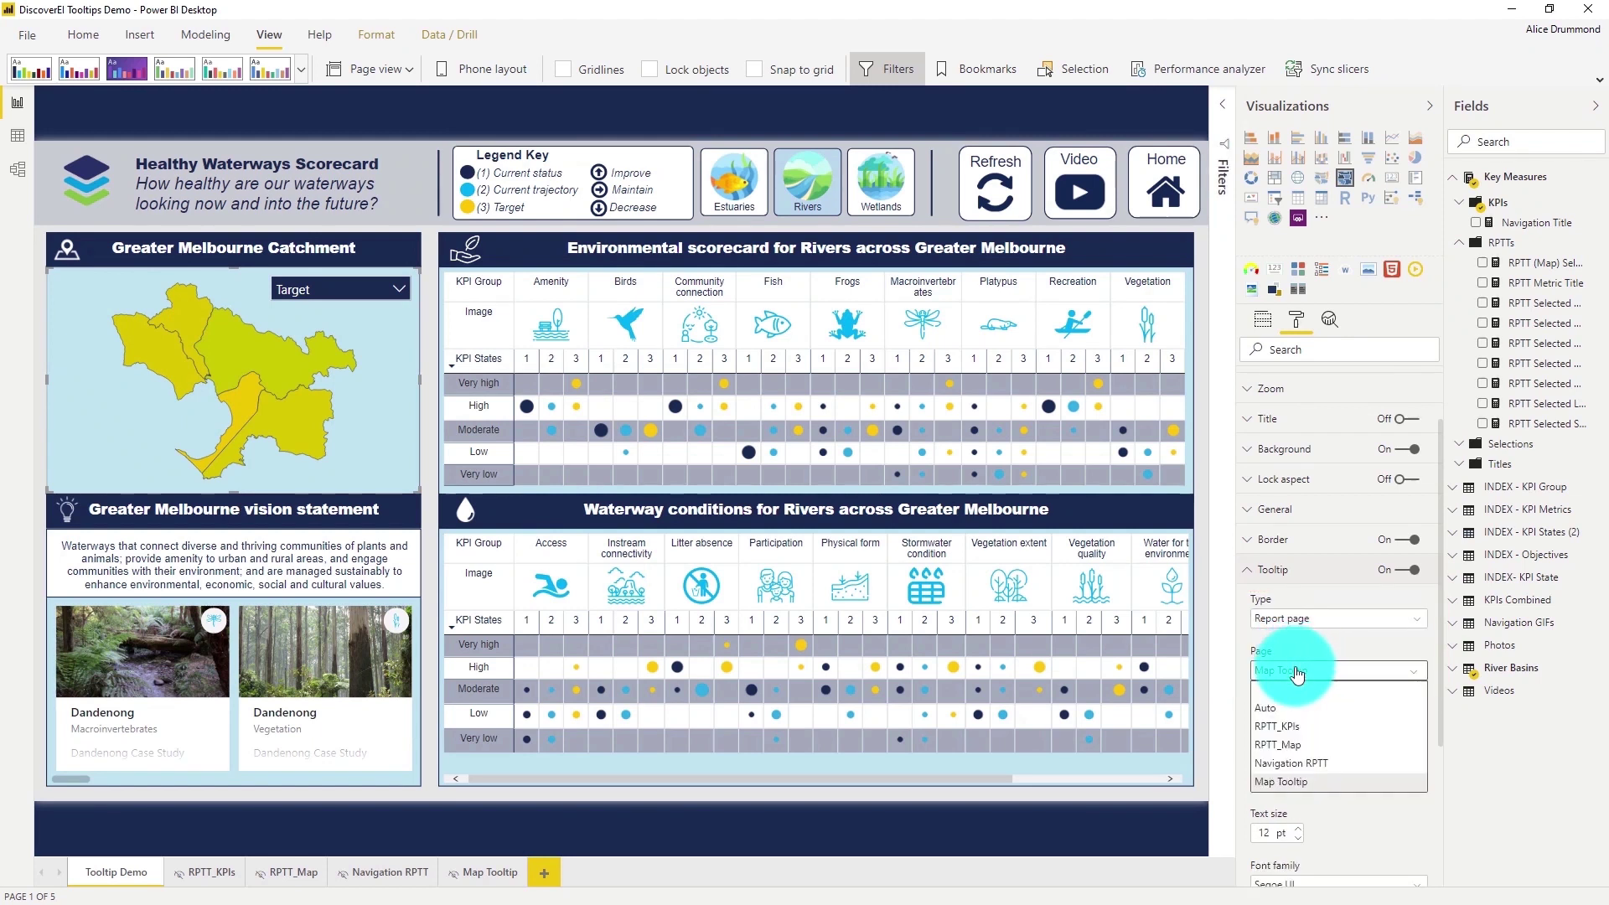
click(1305, 781)
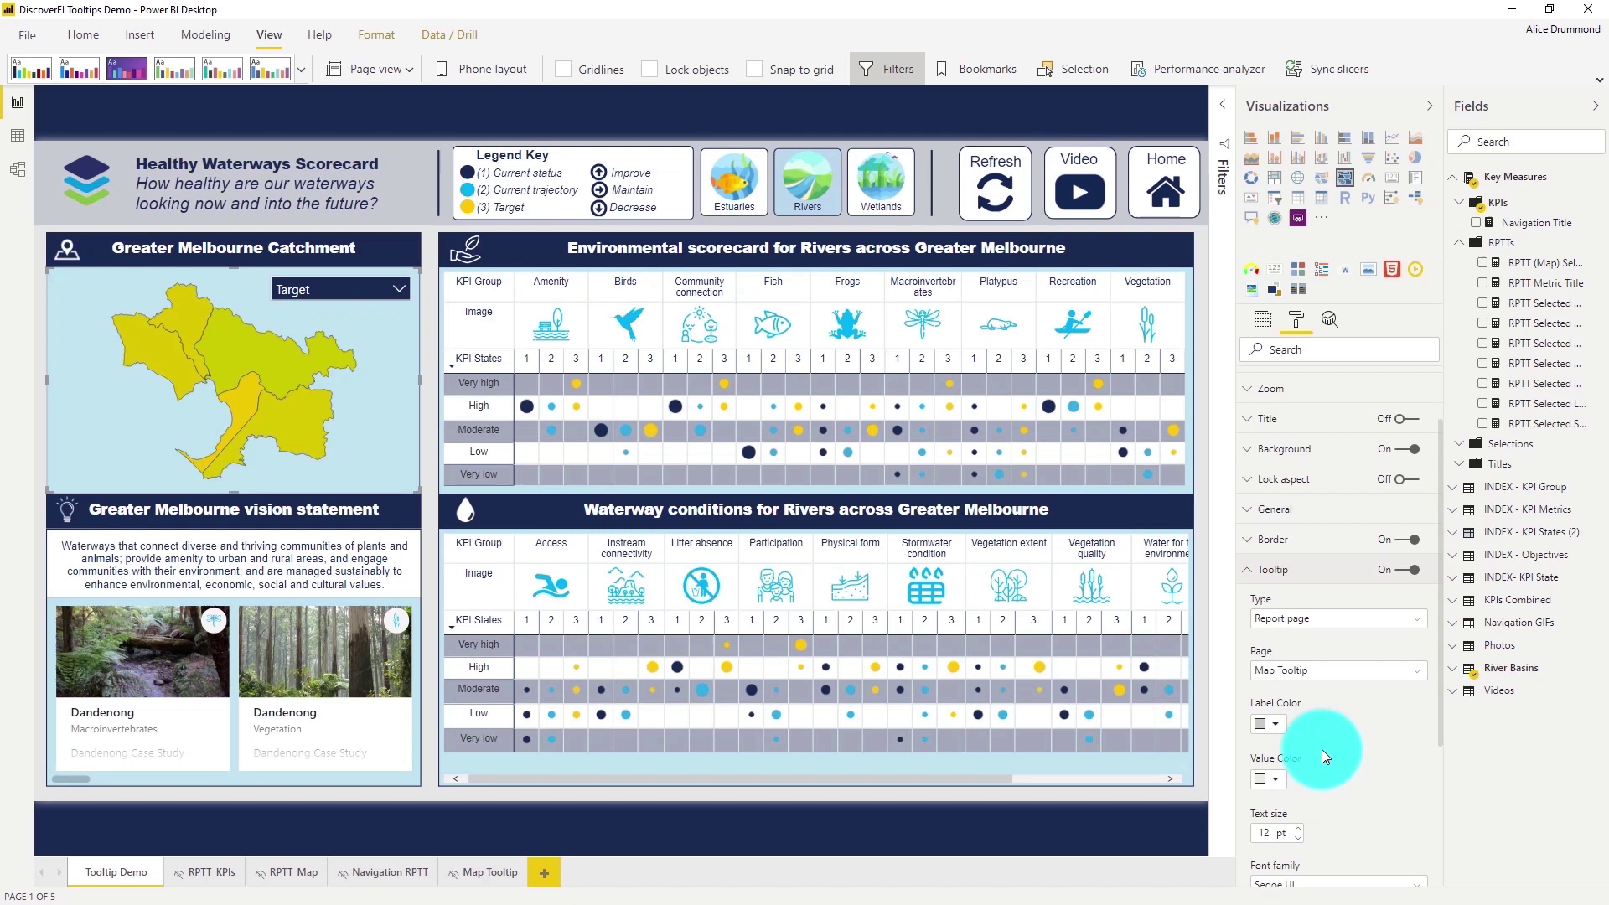
Step: Test the new tooltip over the map's catchment regions
click(428, 450)
mouse_move(267, 359)
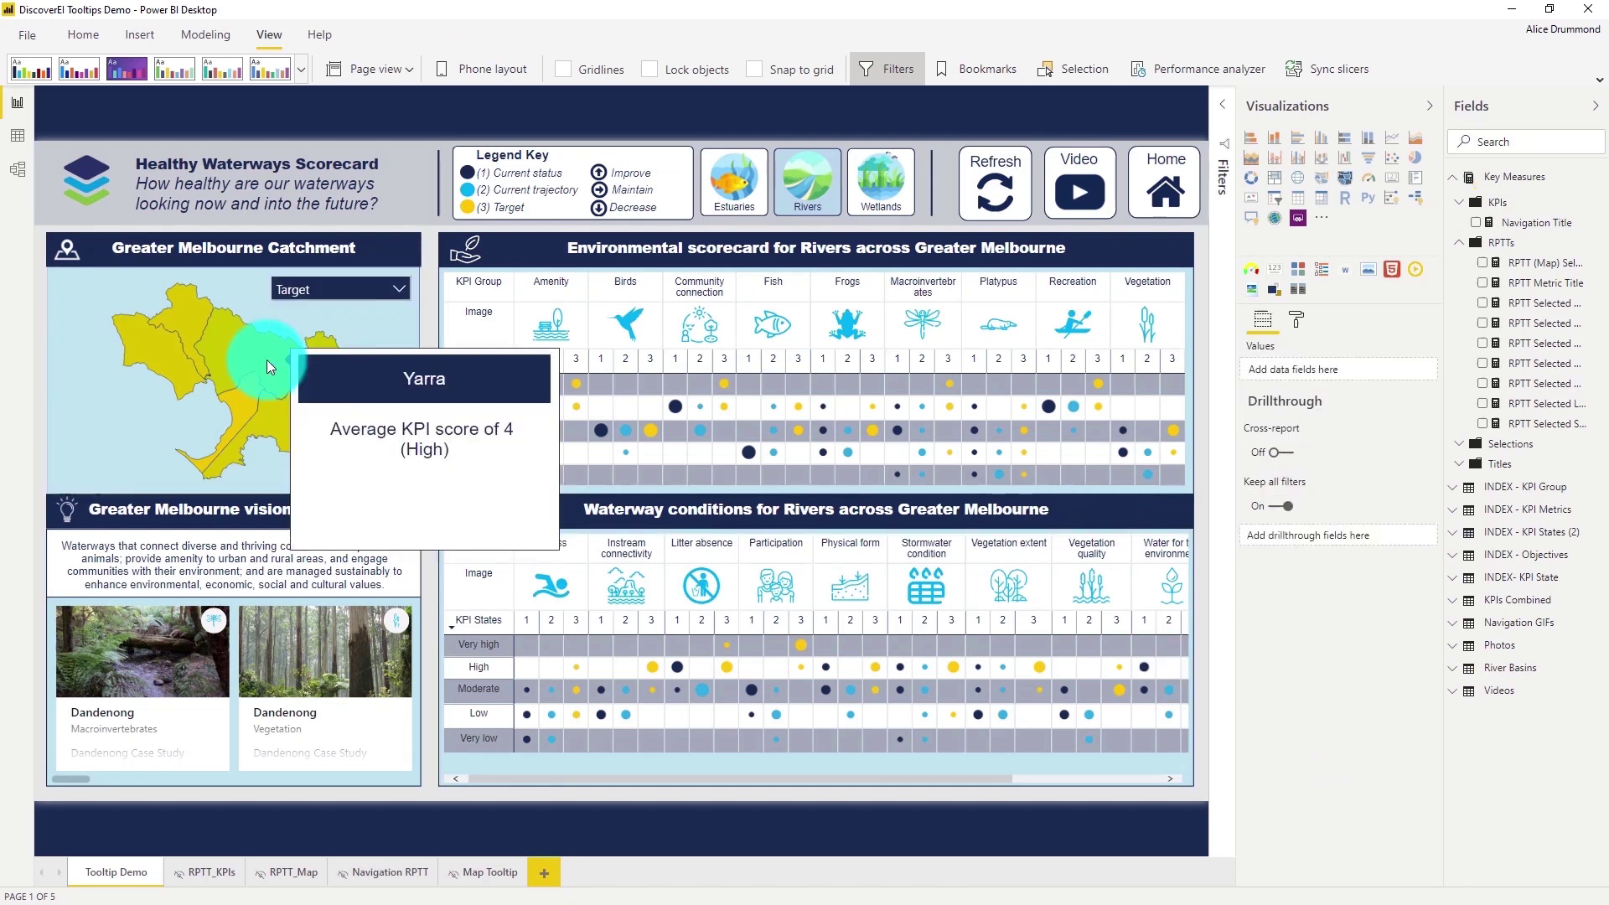
mouse_move(270, 419)
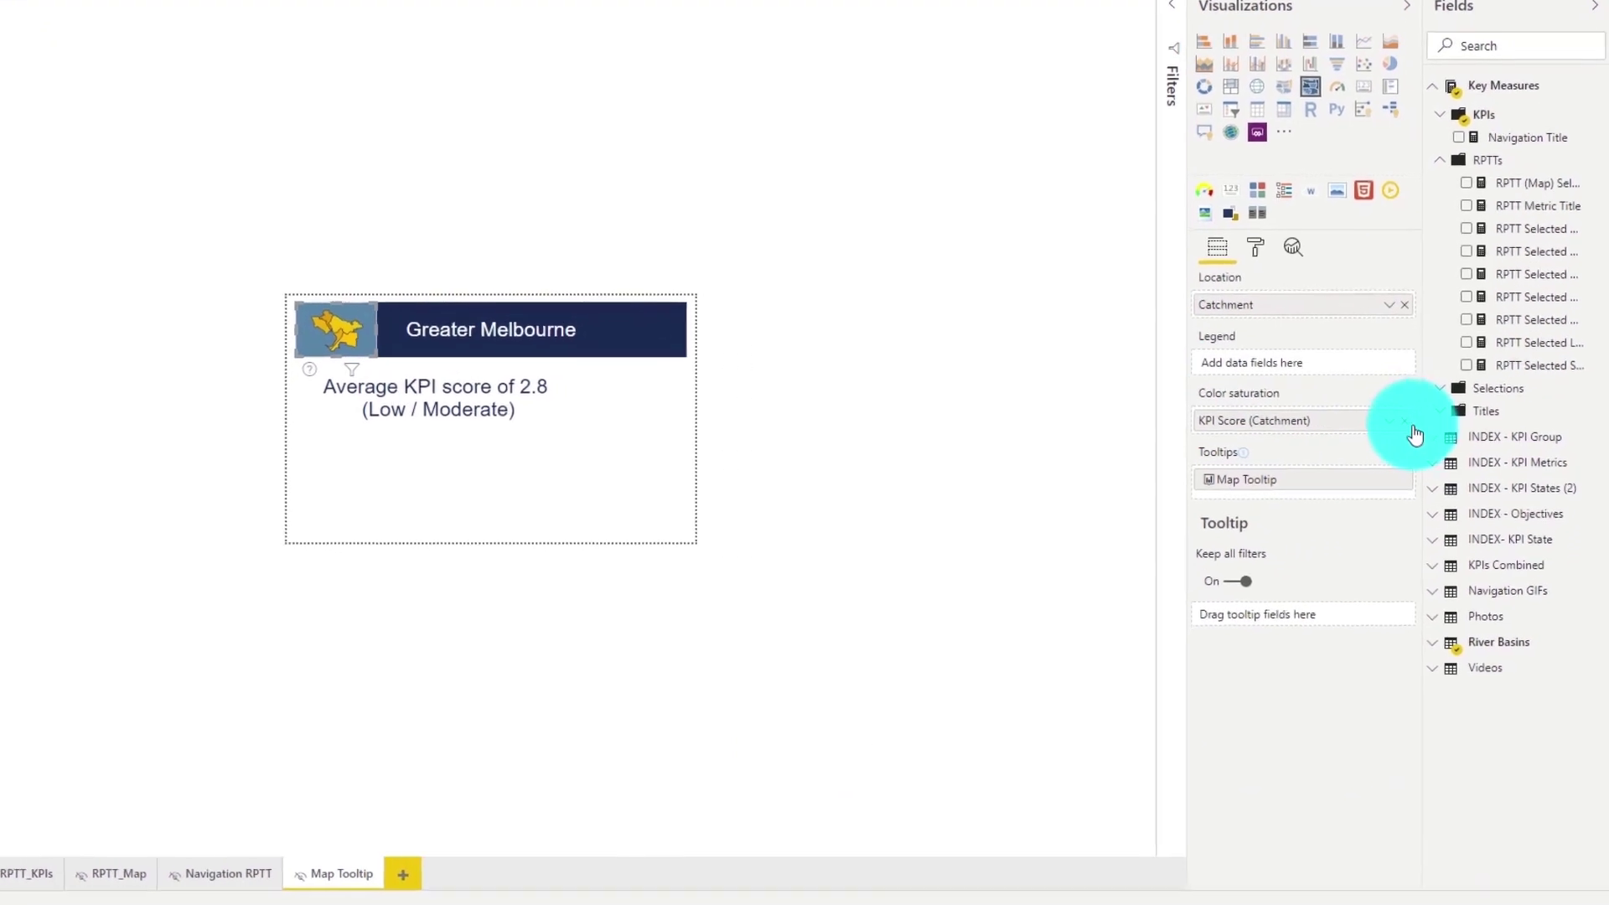
Step: Review the tooltip mini map's data colours and shape settings, leaving them unchanged
click(1254, 247)
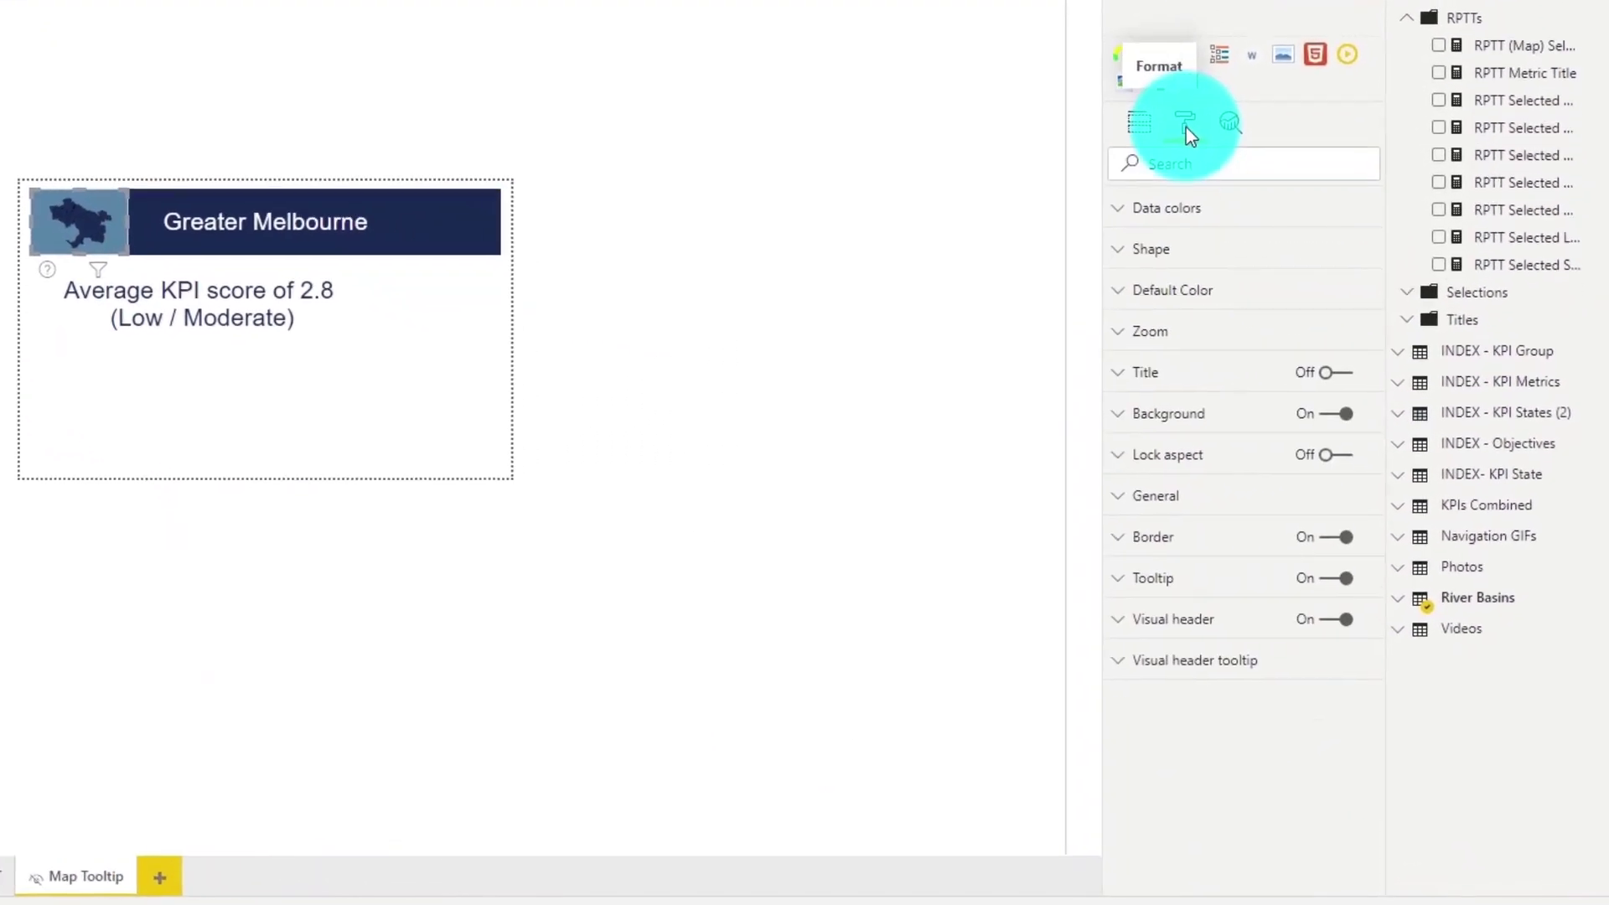
click(1161, 207)
click(1146, 275)
click(1142, 212)
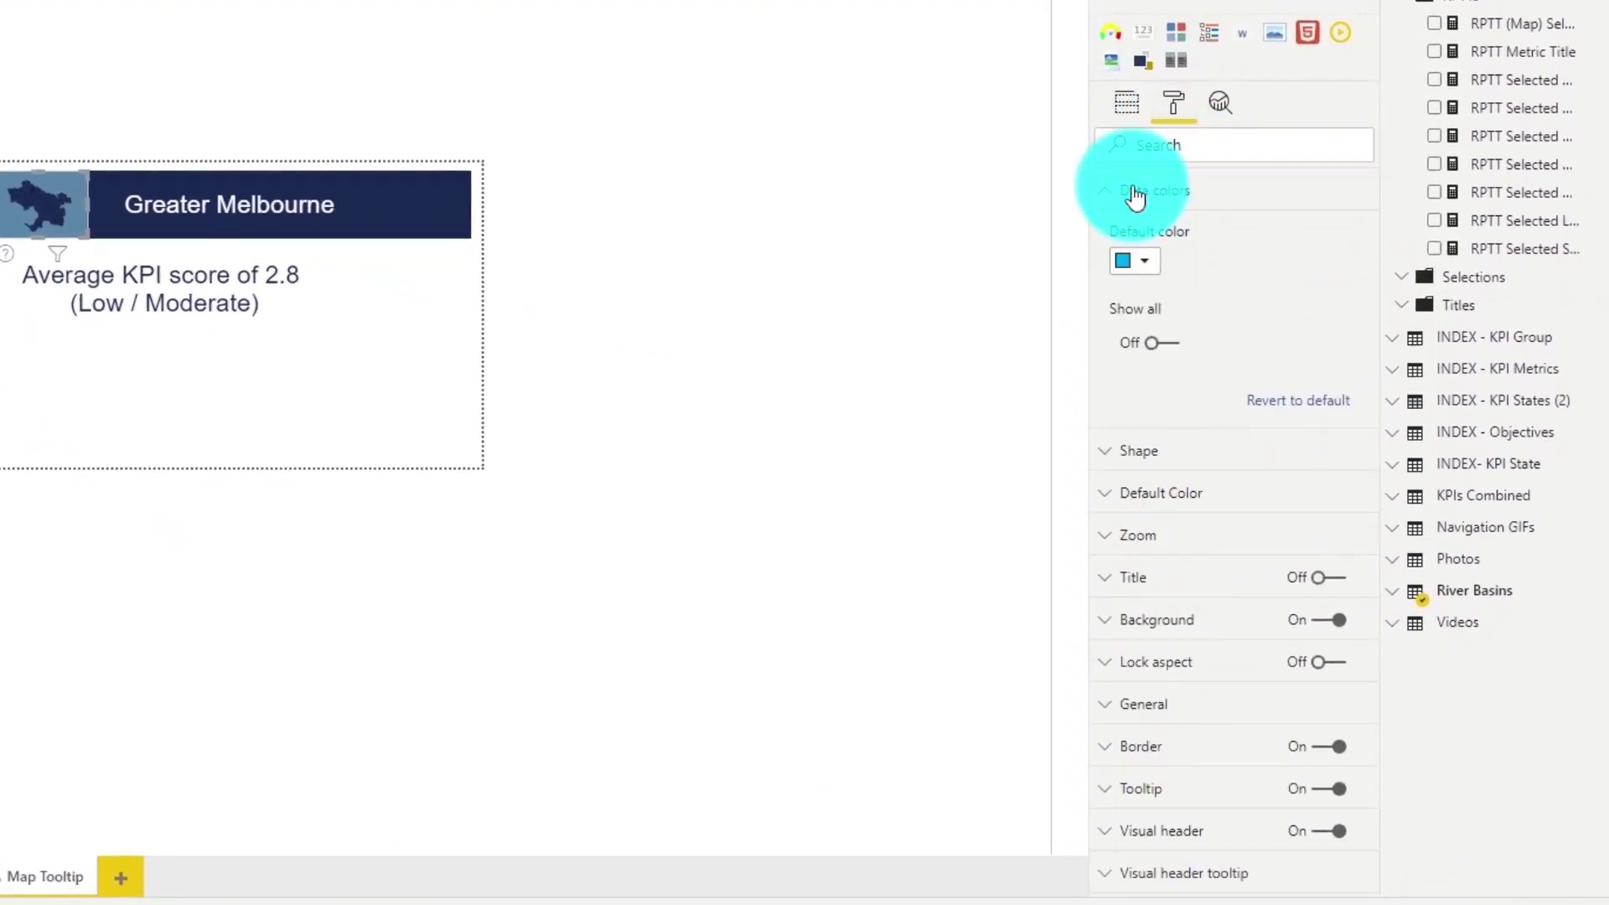
click(1136, 194)
click(1139, 234)
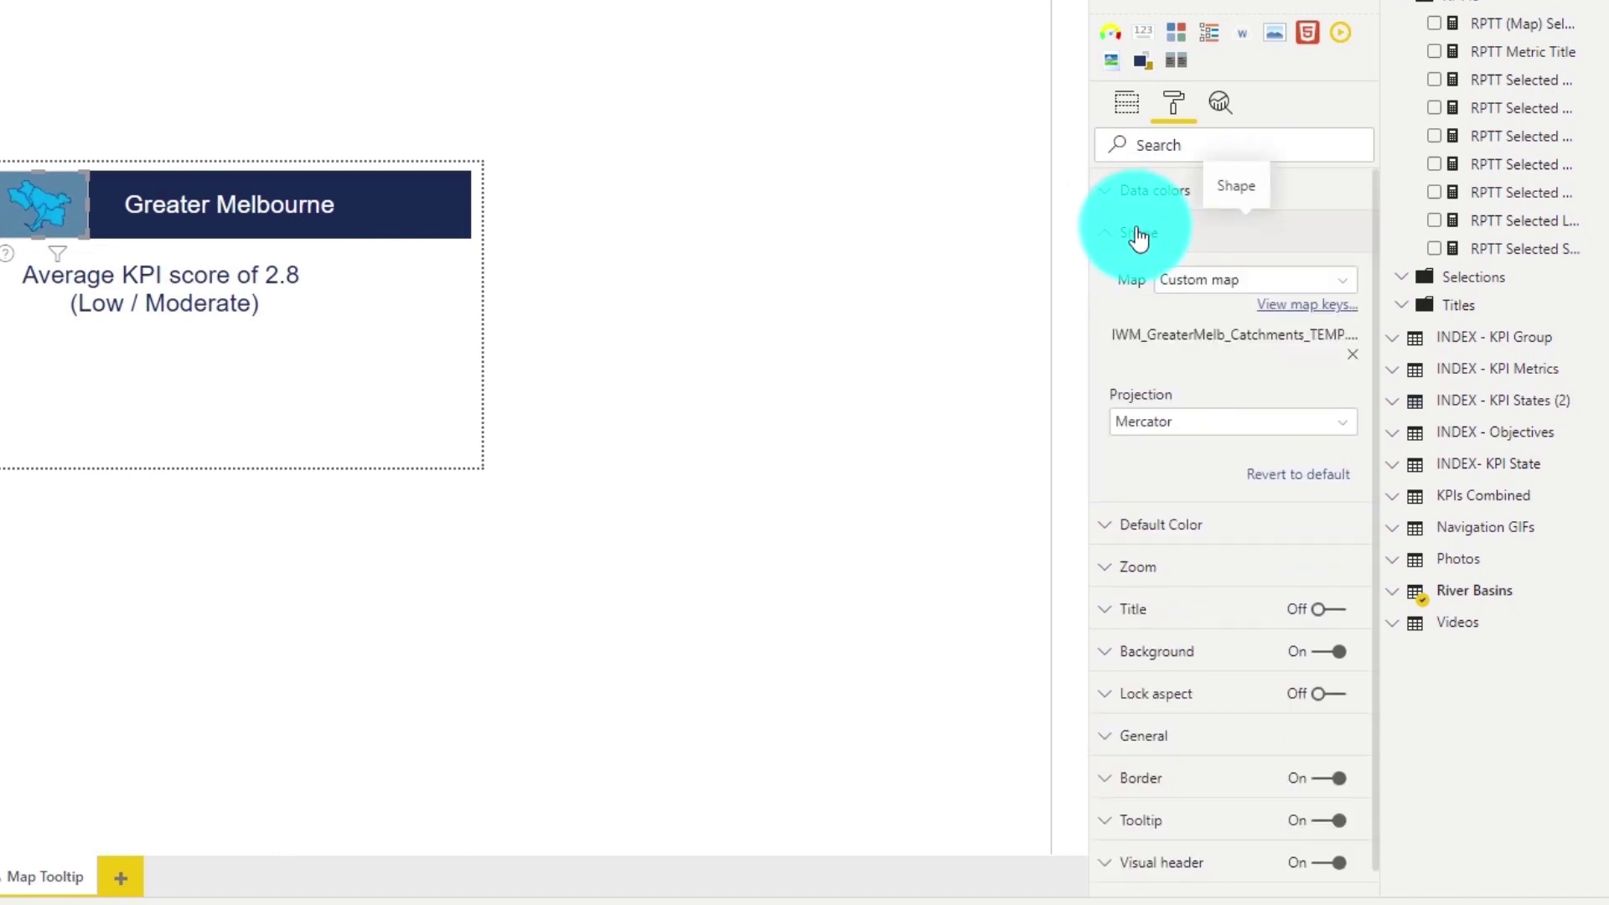
click(1139, 235)
Step: Review the mini map's default fill colour and zoom settings without changes
click(1142, 276)
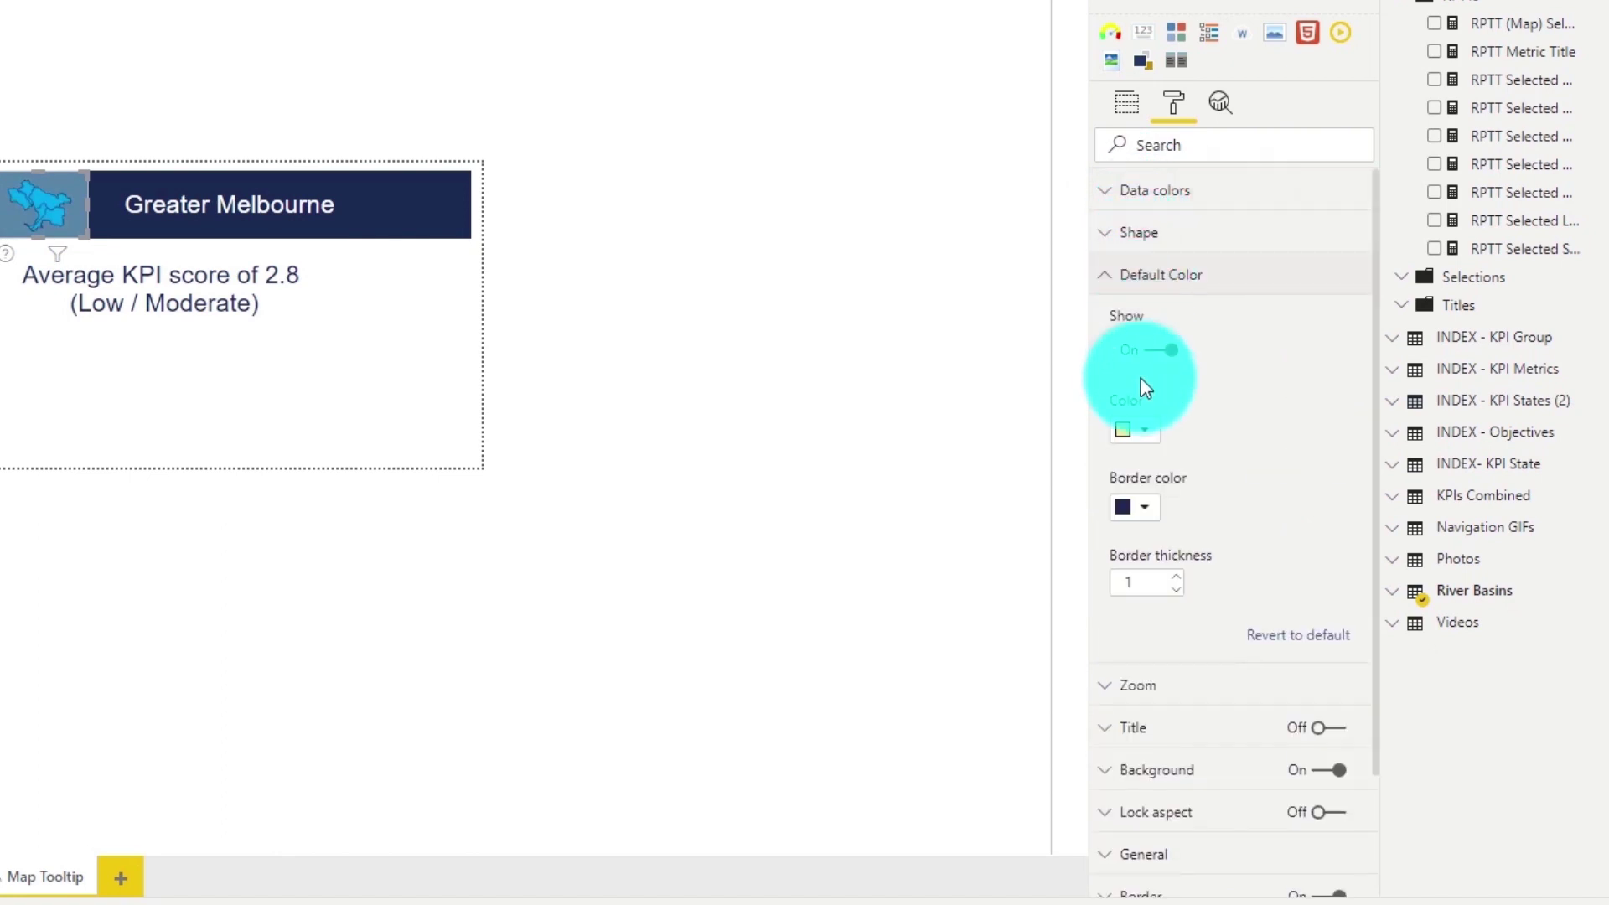
click(1144, 430)
click(1149, 494)
click(1123, 275)
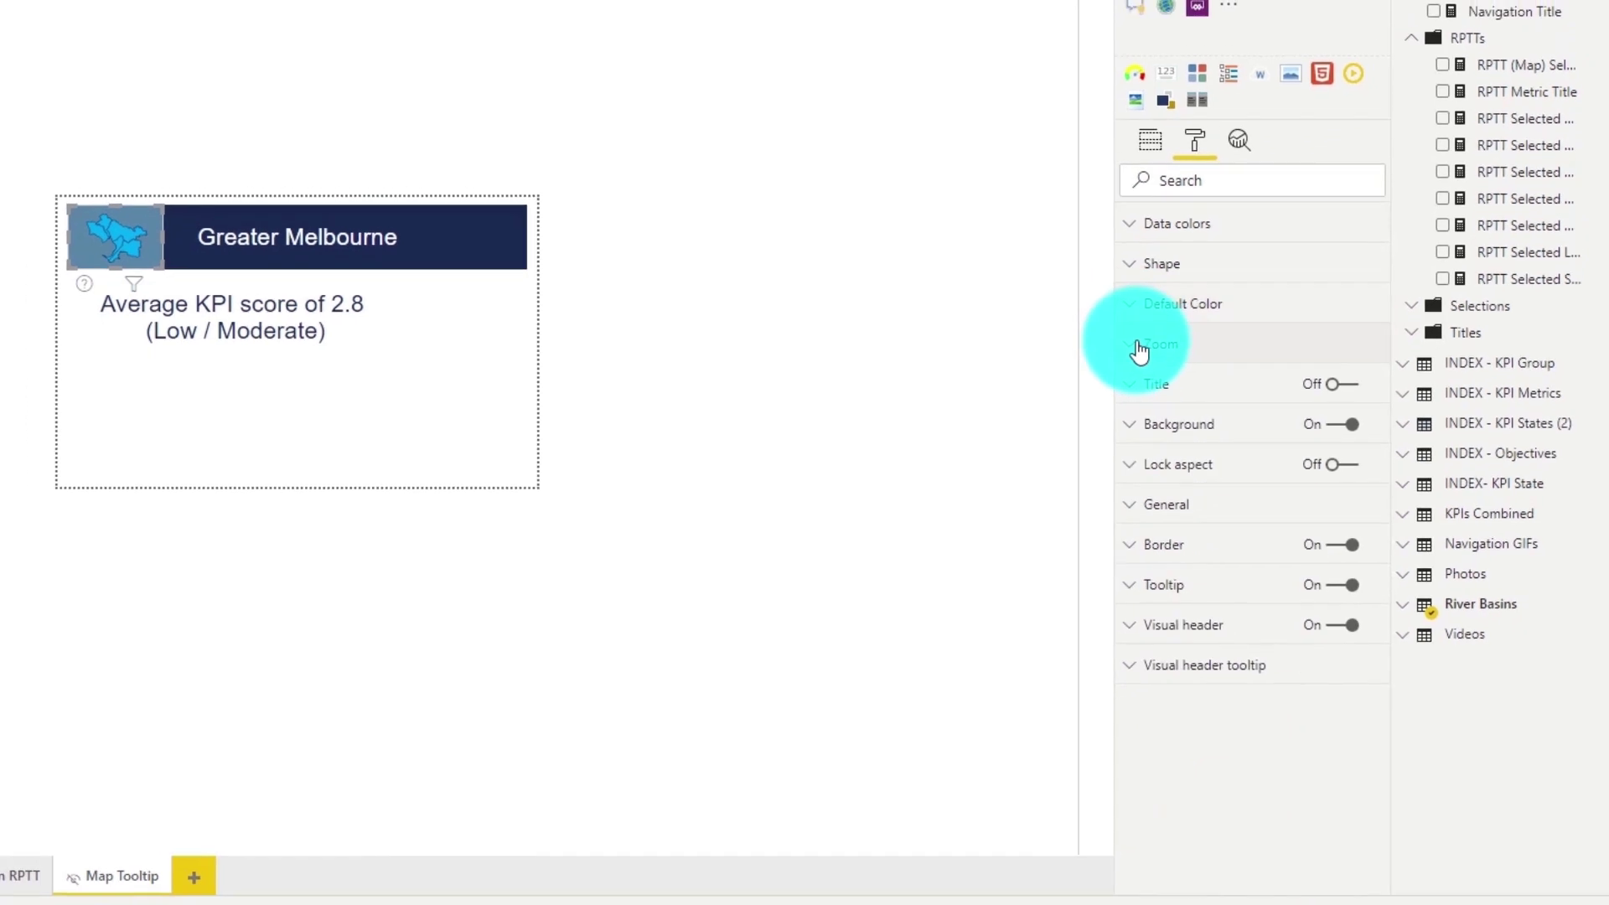
click(1140, 350)
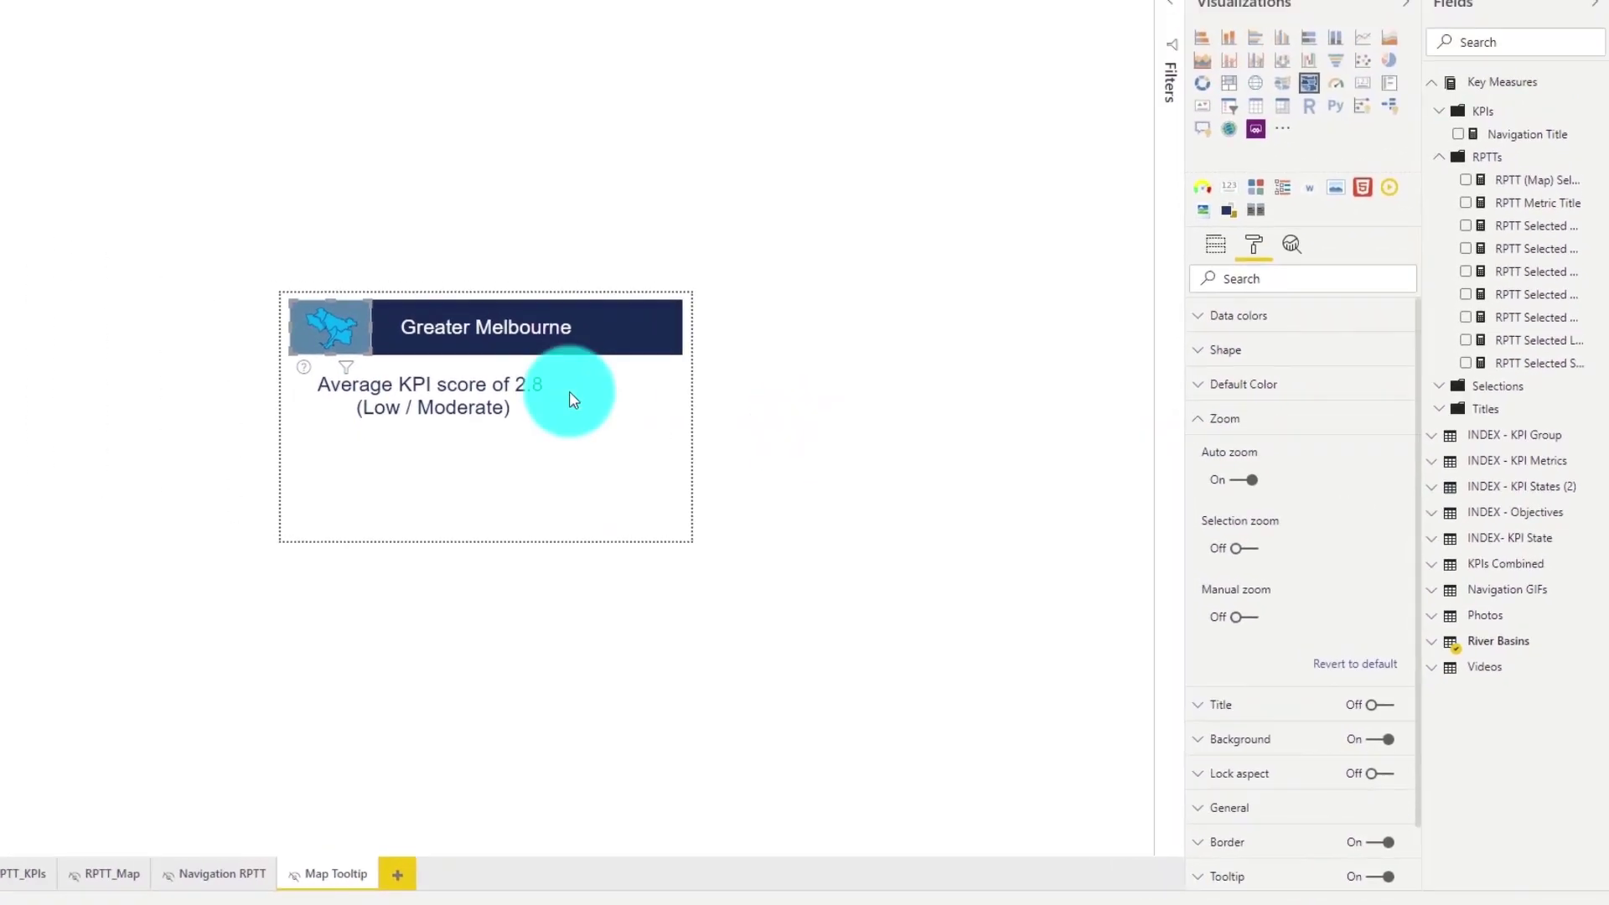
Step: Add the KPI Scoring Matrix to the tooltip, then return to the Tooltip Demo page
click(578, 411)
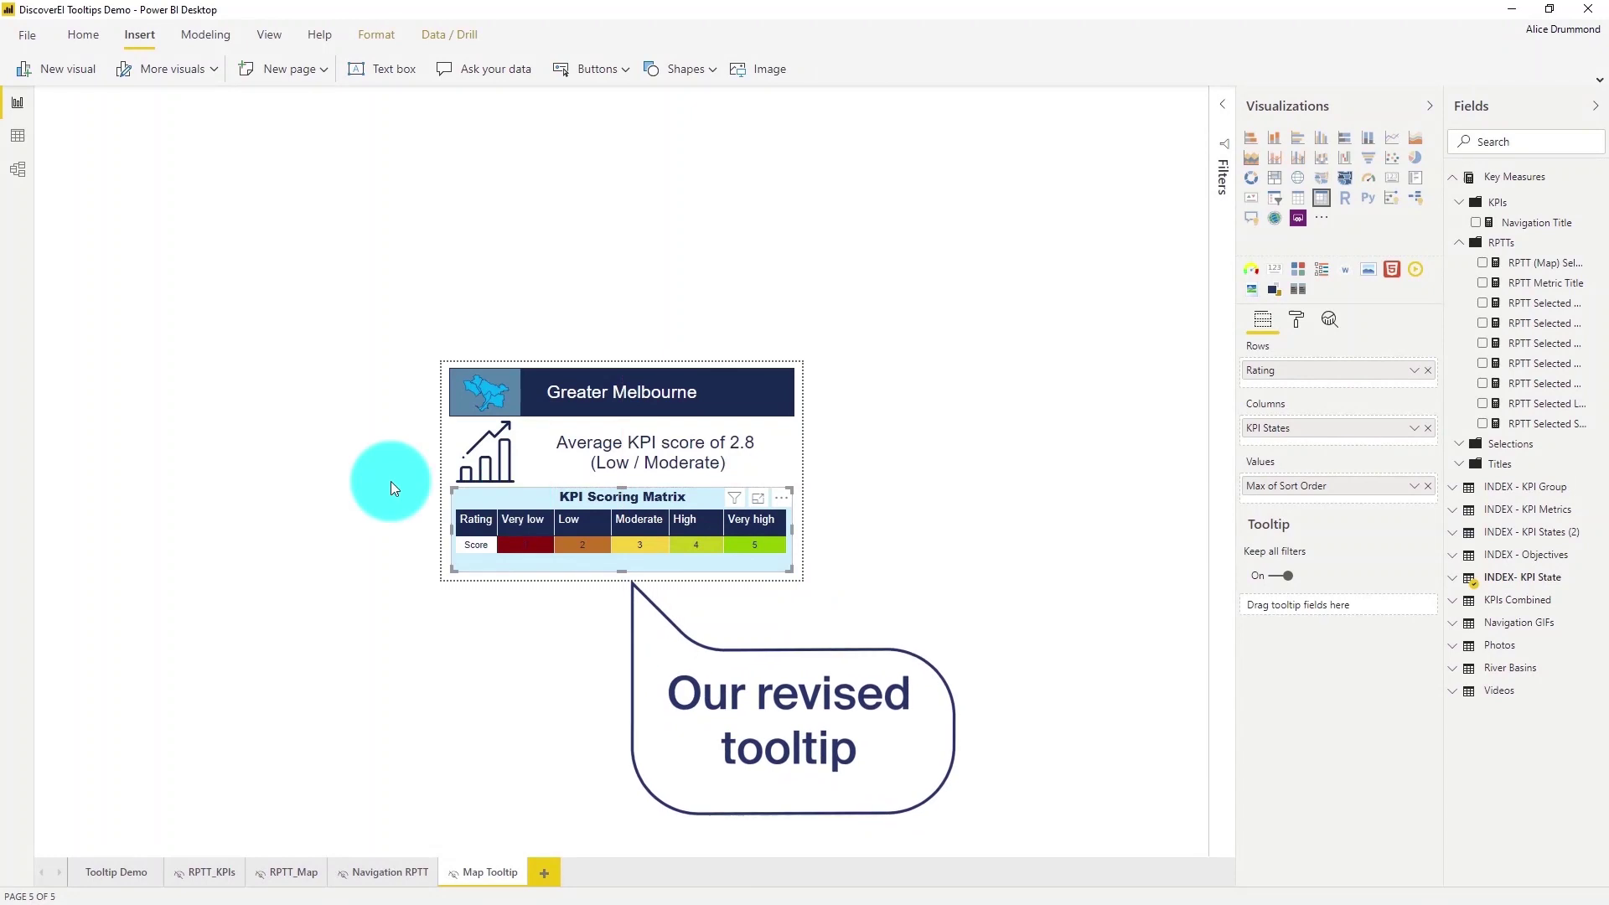
click(393, 480)
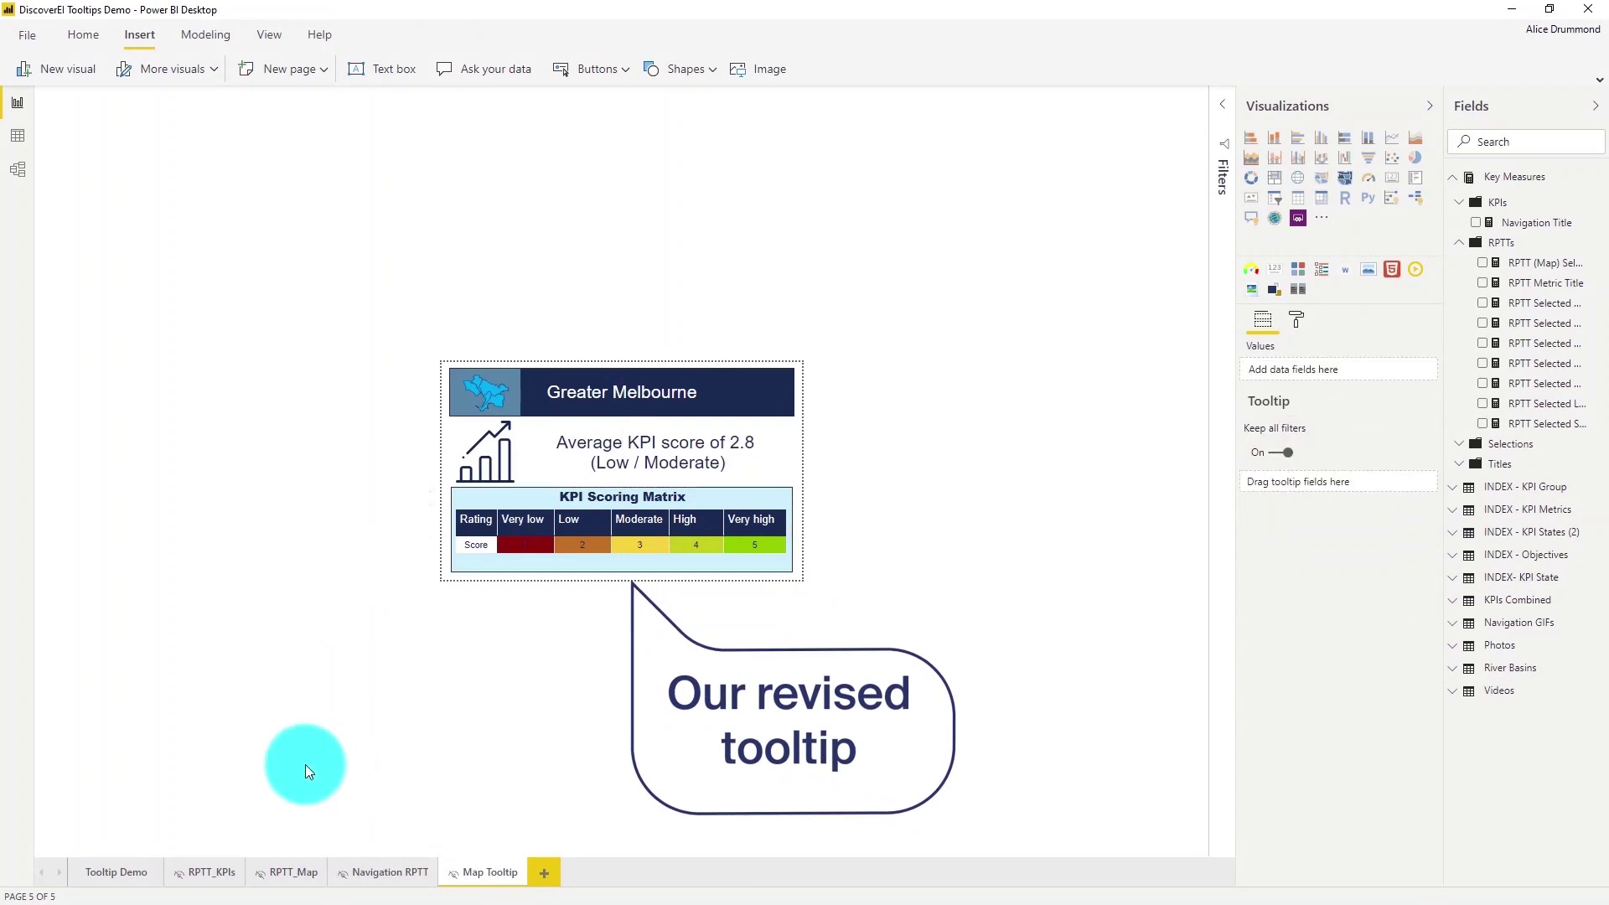
click(114, 874)
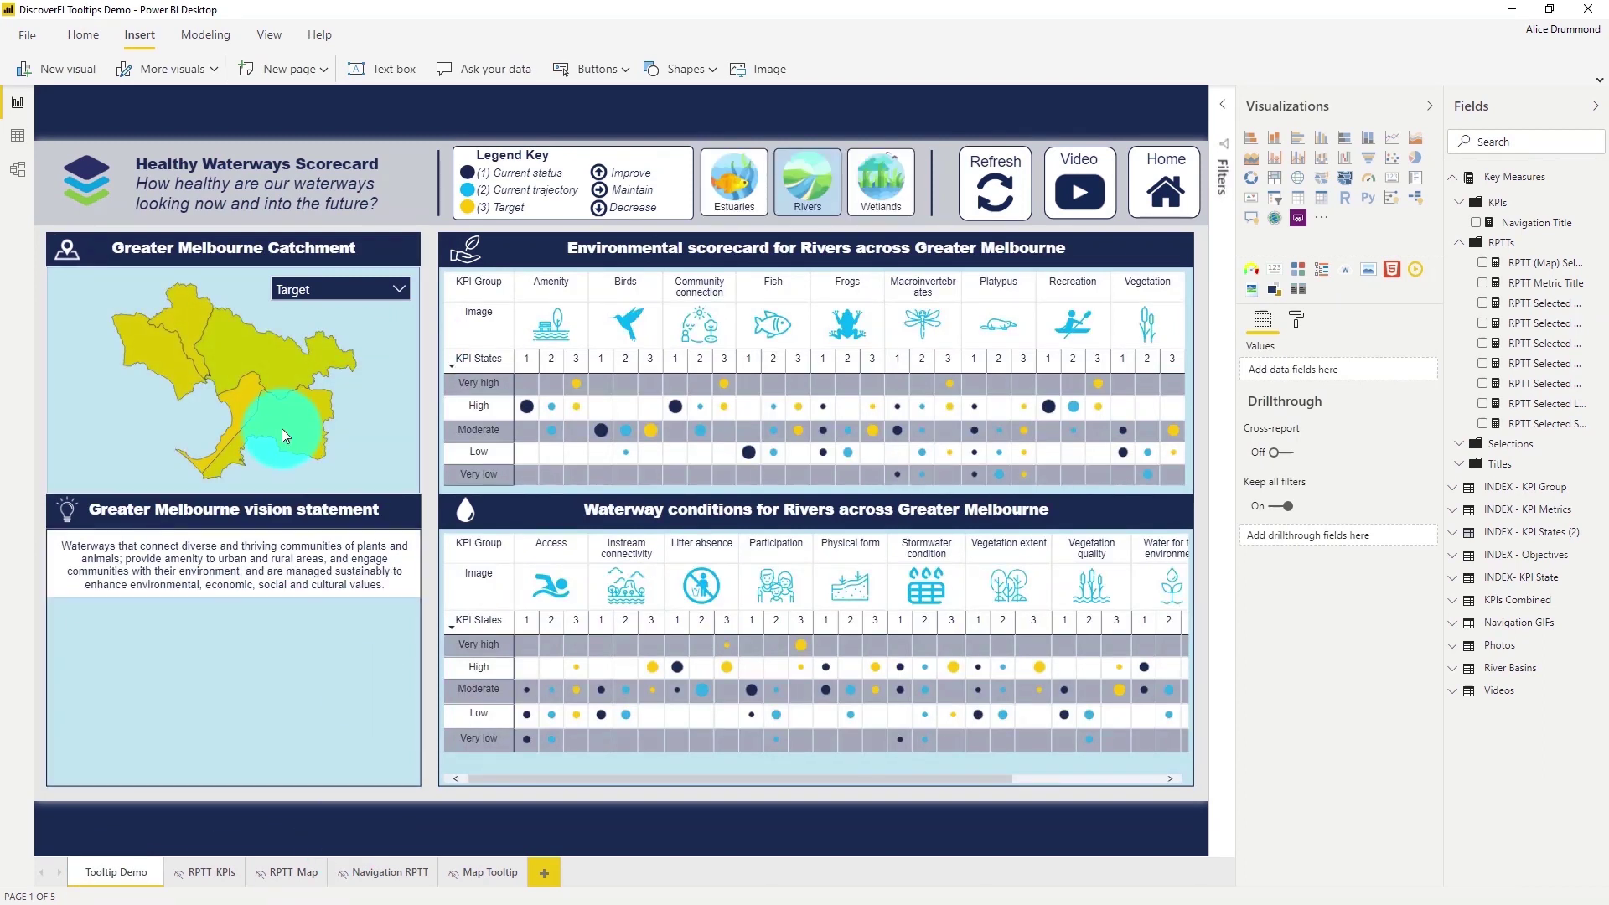
mouse_move(285, 428)
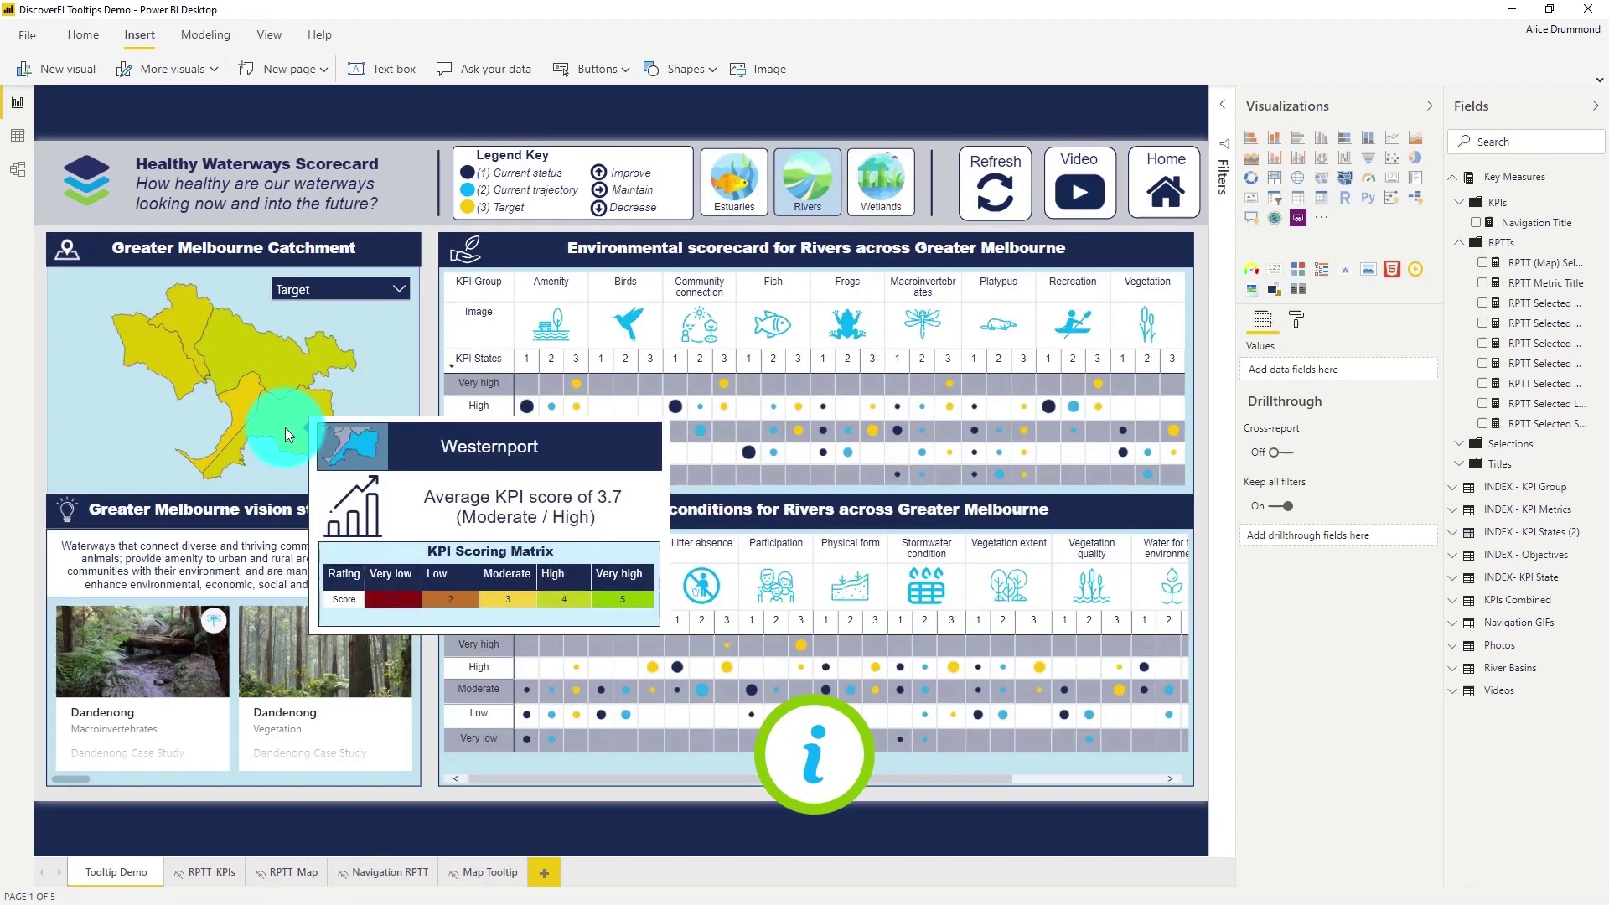
mouse_move(283, 375)
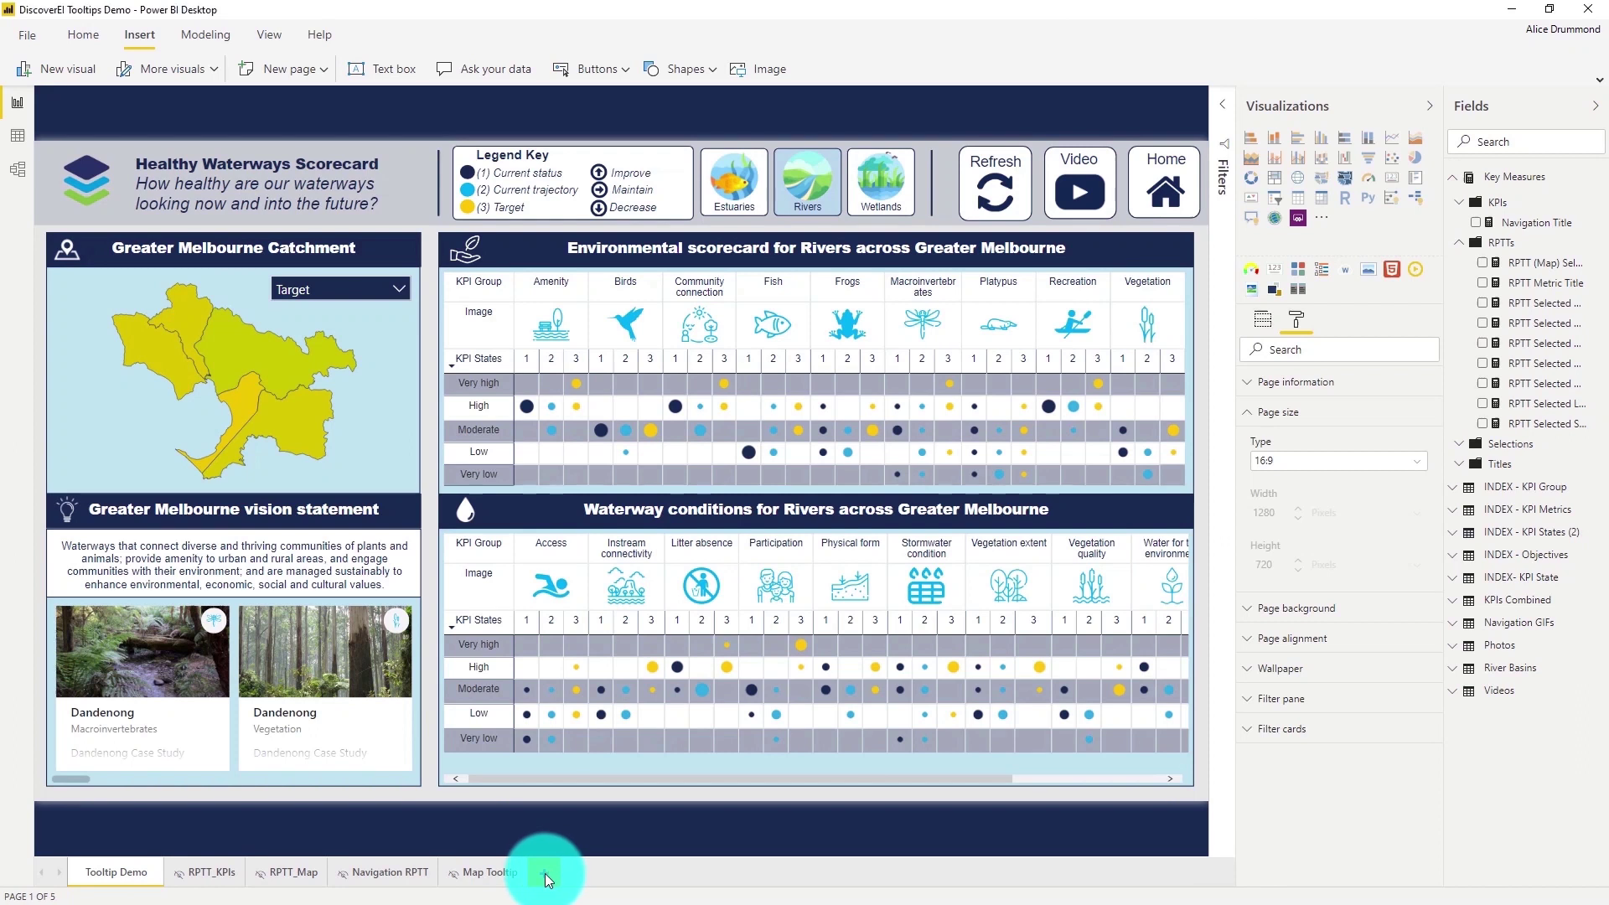
Step: Add a new page and rename it 'Navigation Tooltip'
click(548, 878)
right_click(547, 873)
click(596, 827)
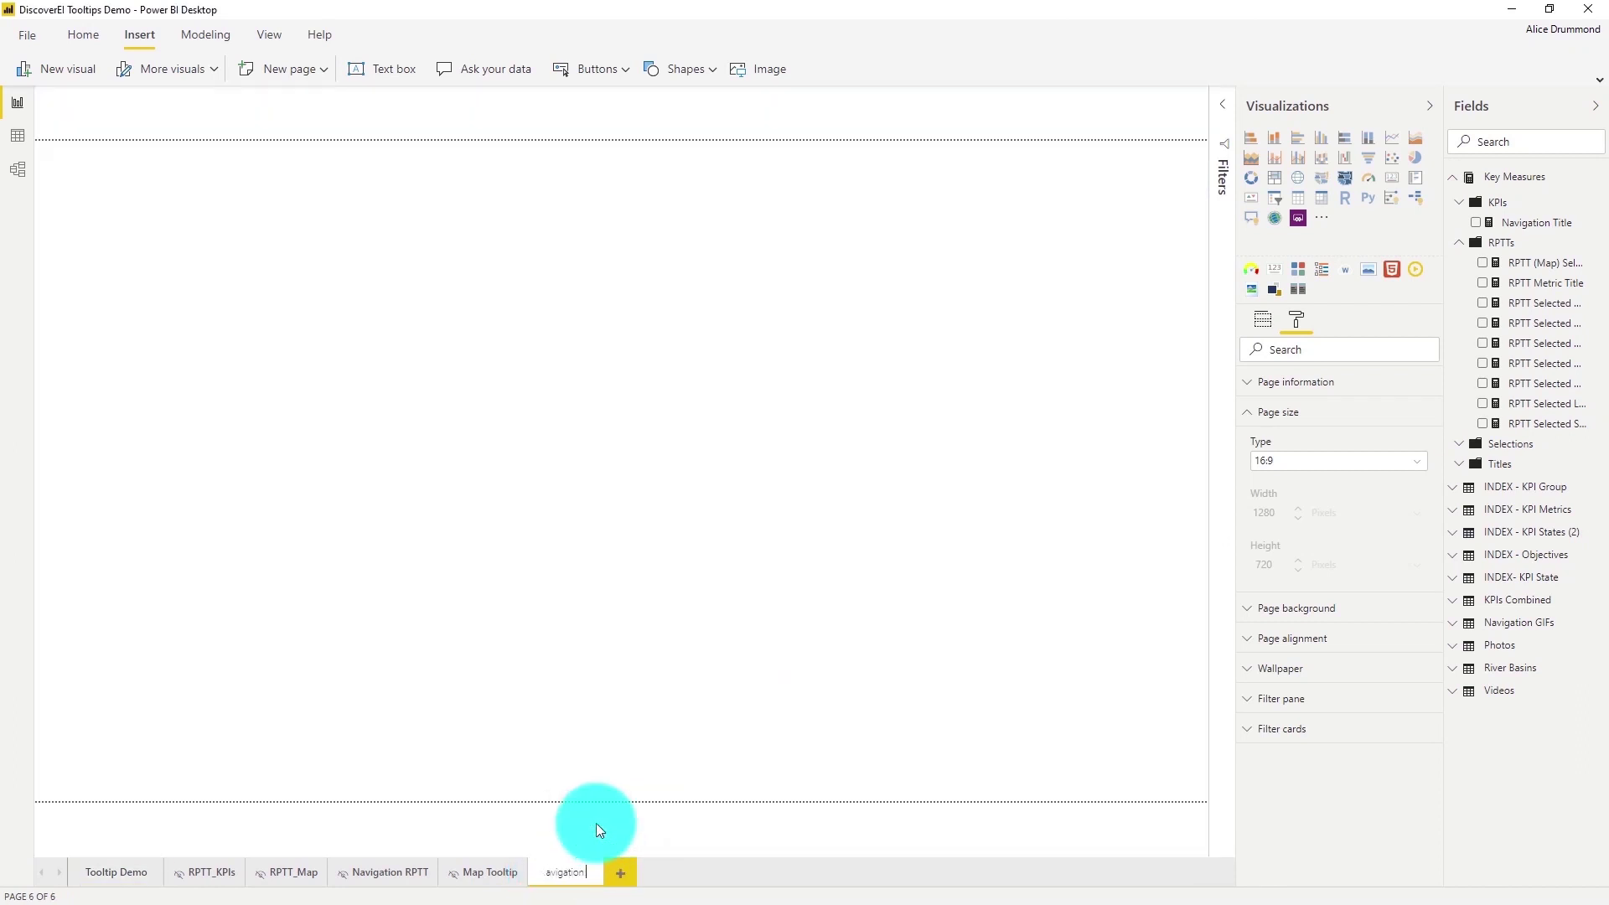
text(Navigation Tooltip)
key(Return)
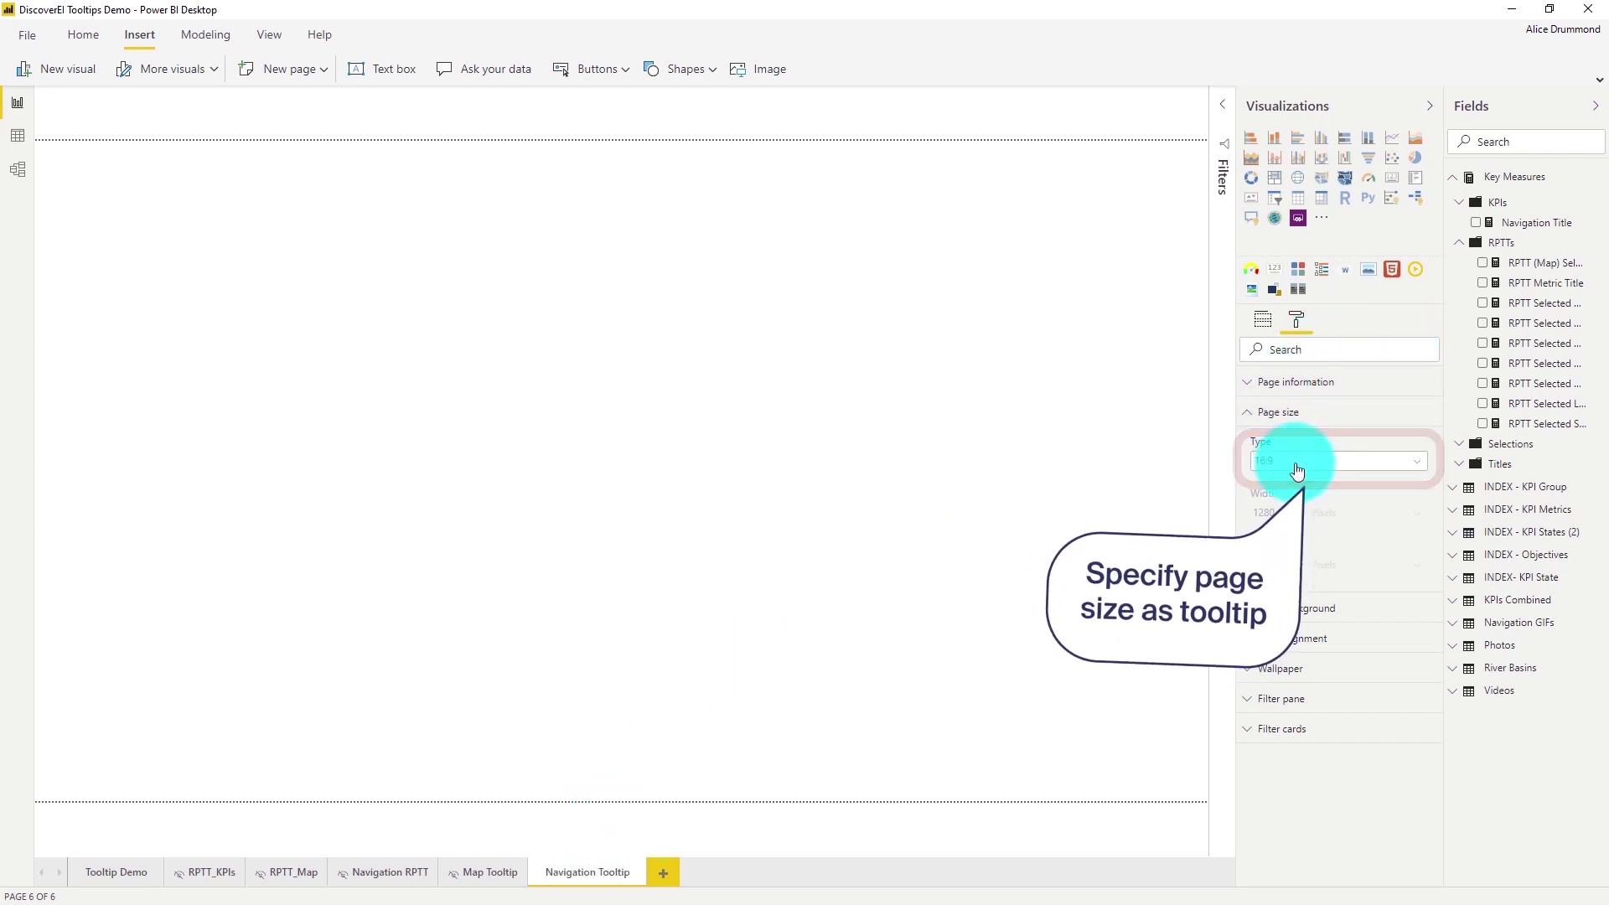
Step: Set the page size to Custom 700 × 275 pixels and view it at actual size
click(1282, 460)
click(1282, 553)
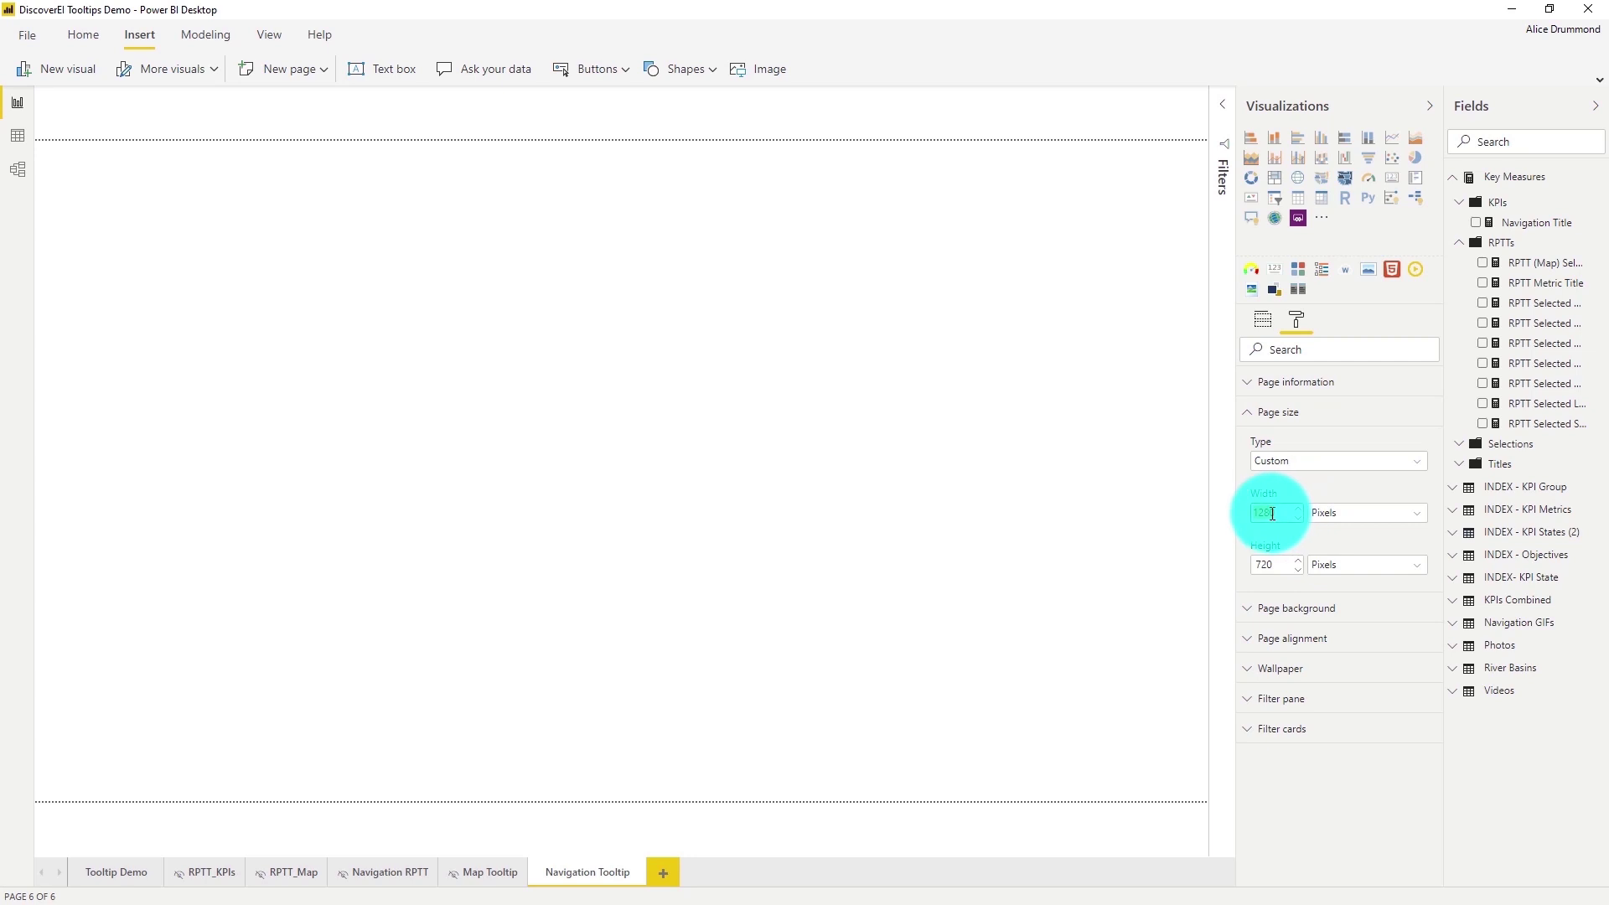
text(700)
click(1272, 575)
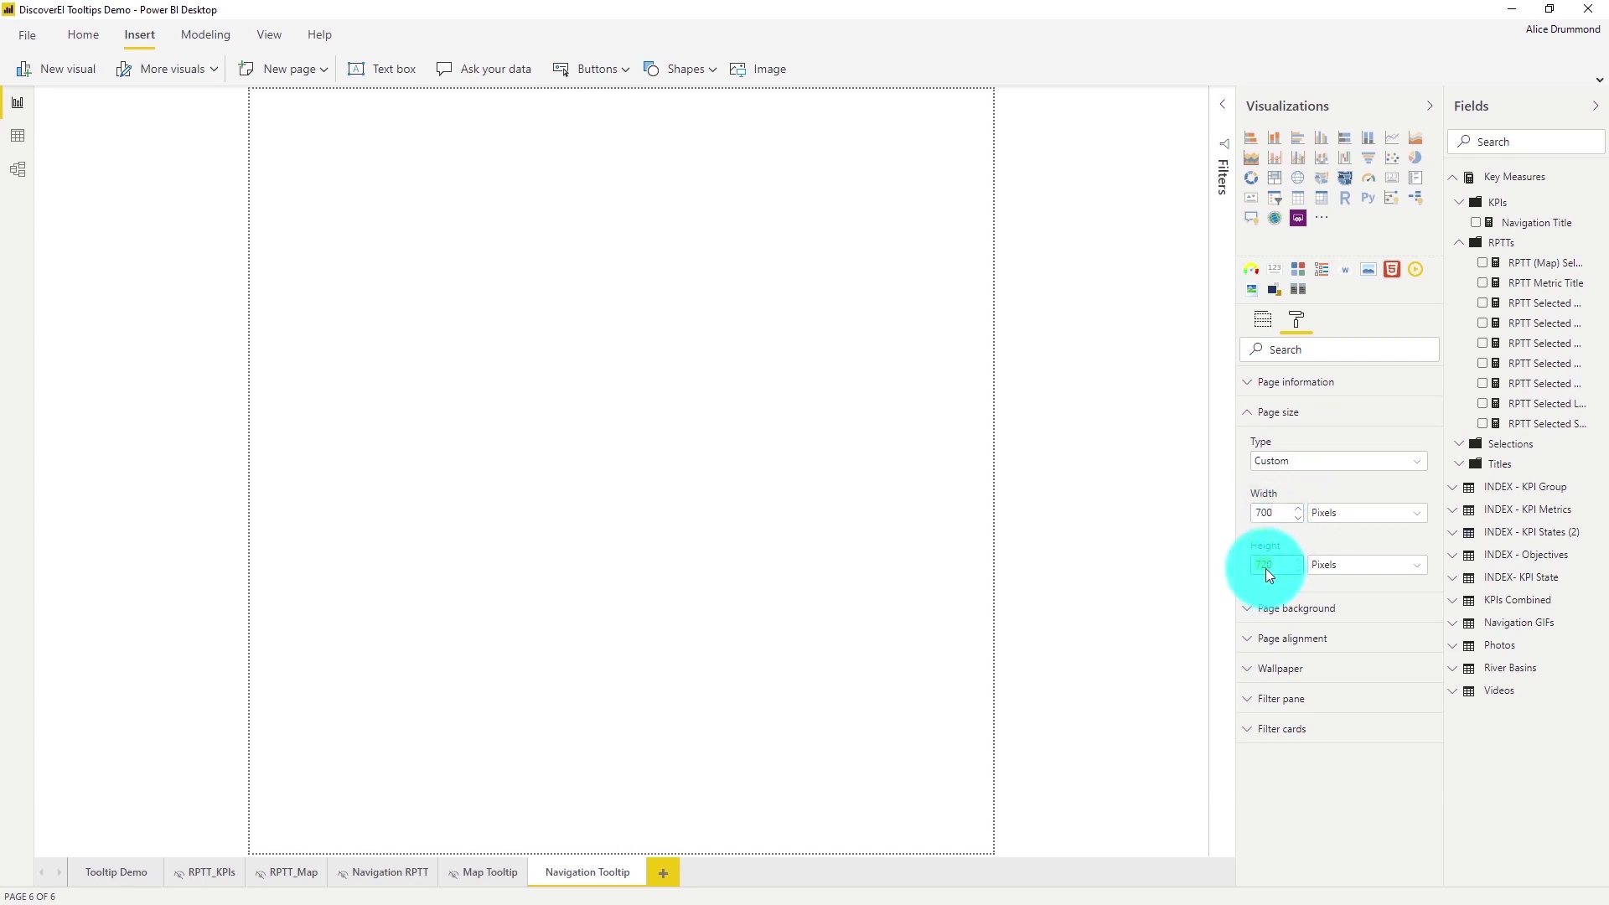
text(275)
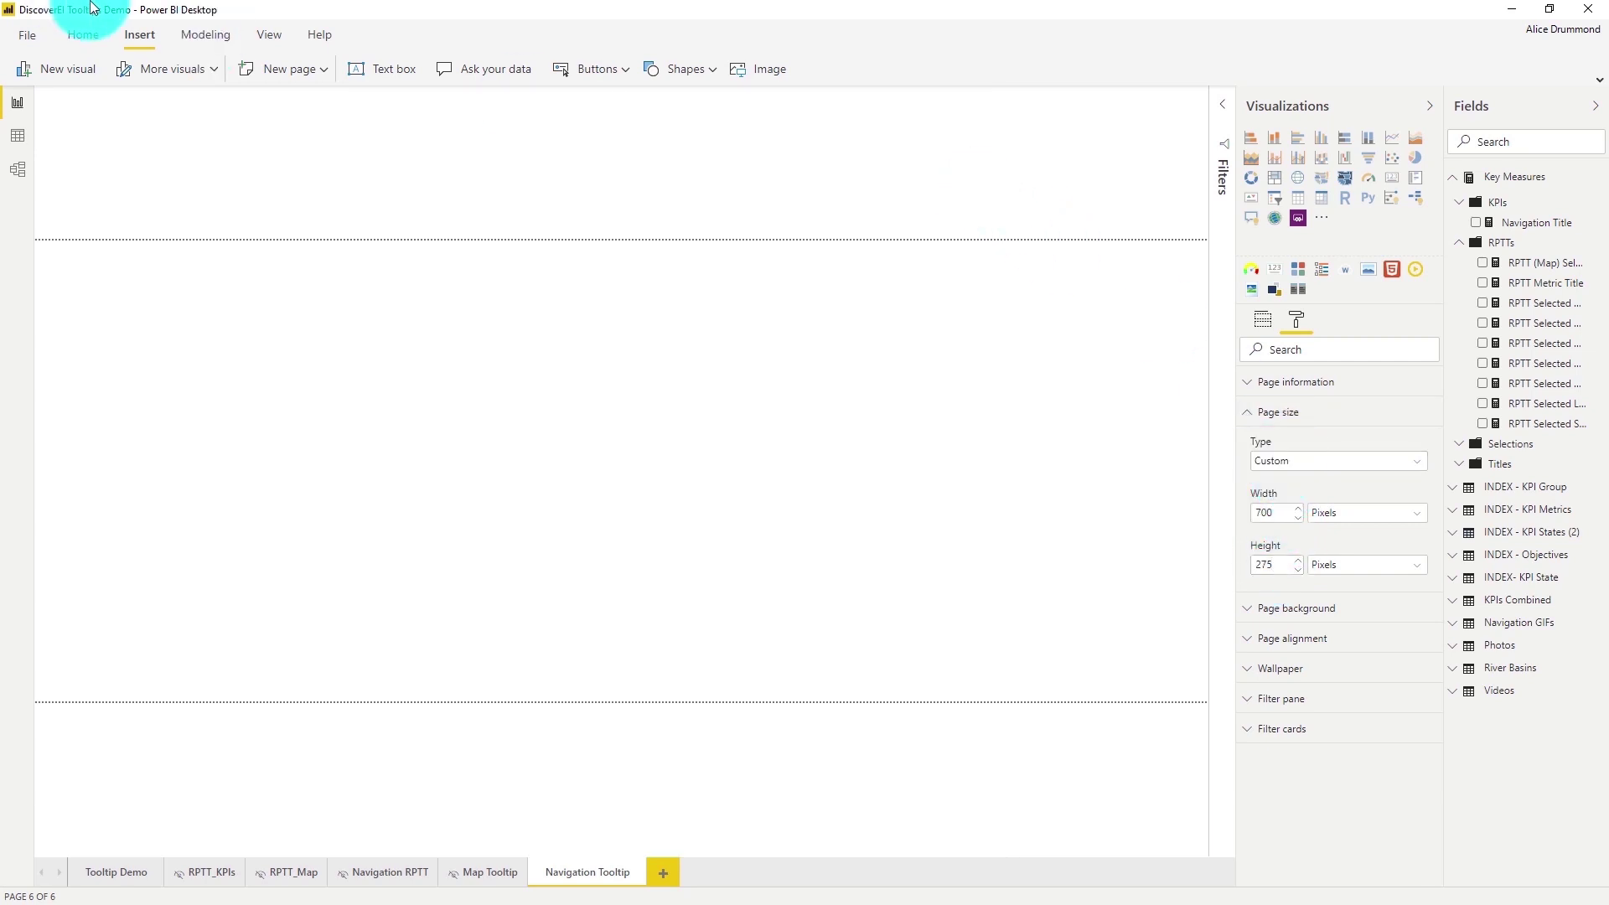
click(271, 33)
click(365, 69)
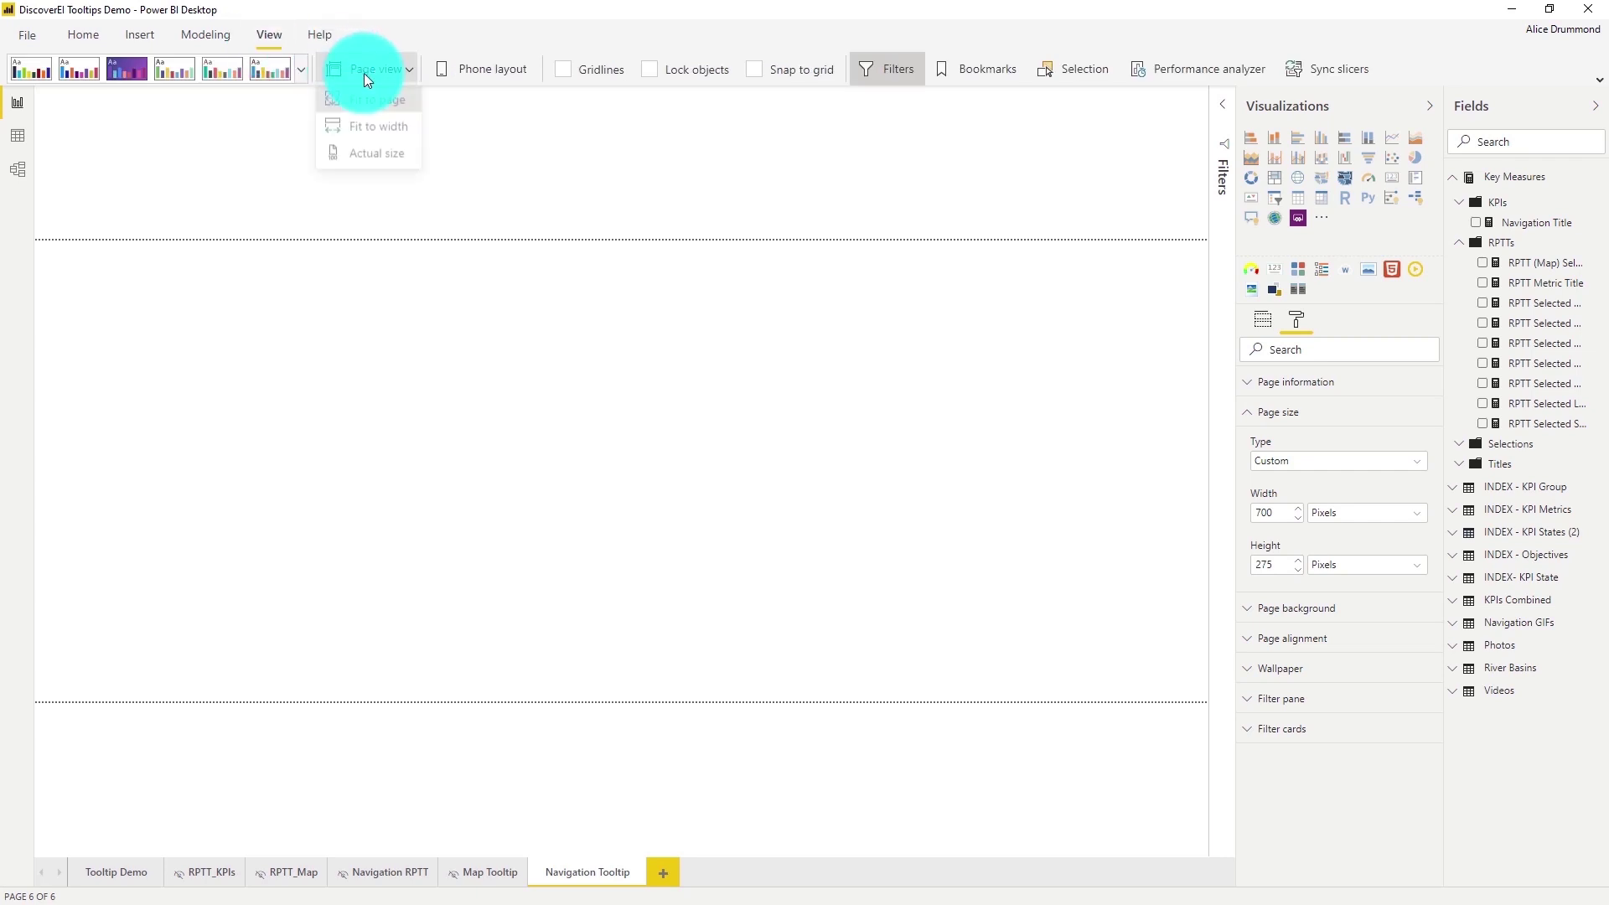
click(374, 160)
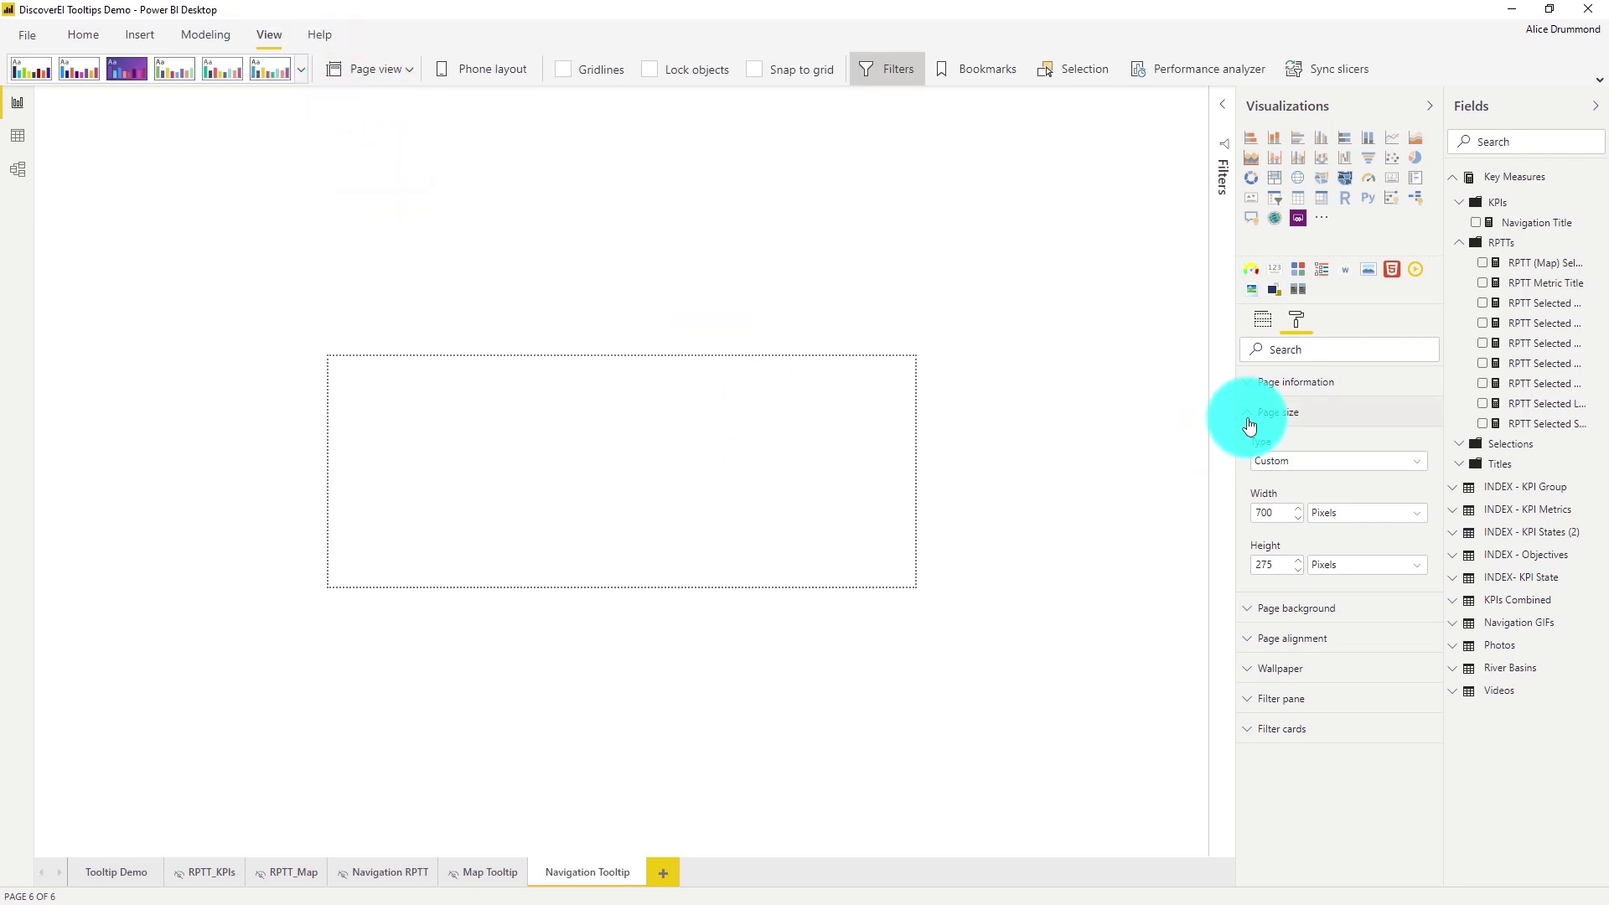
click(1251, 423)
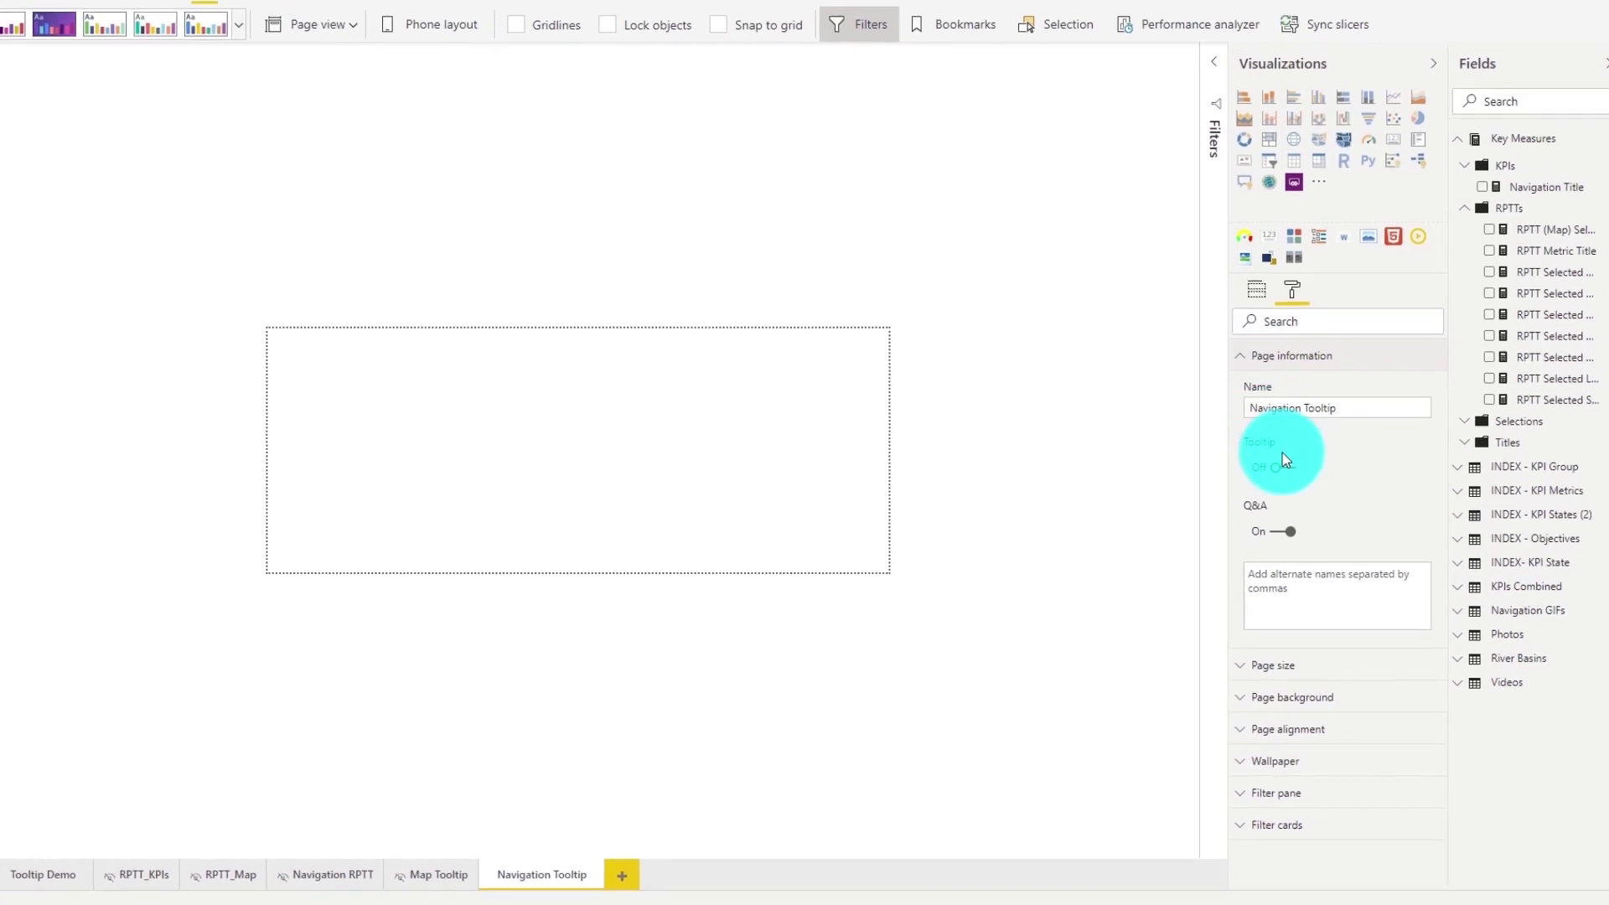
Step: Give the page a grey-lavender background at 0% transparency
click(1262, 355)
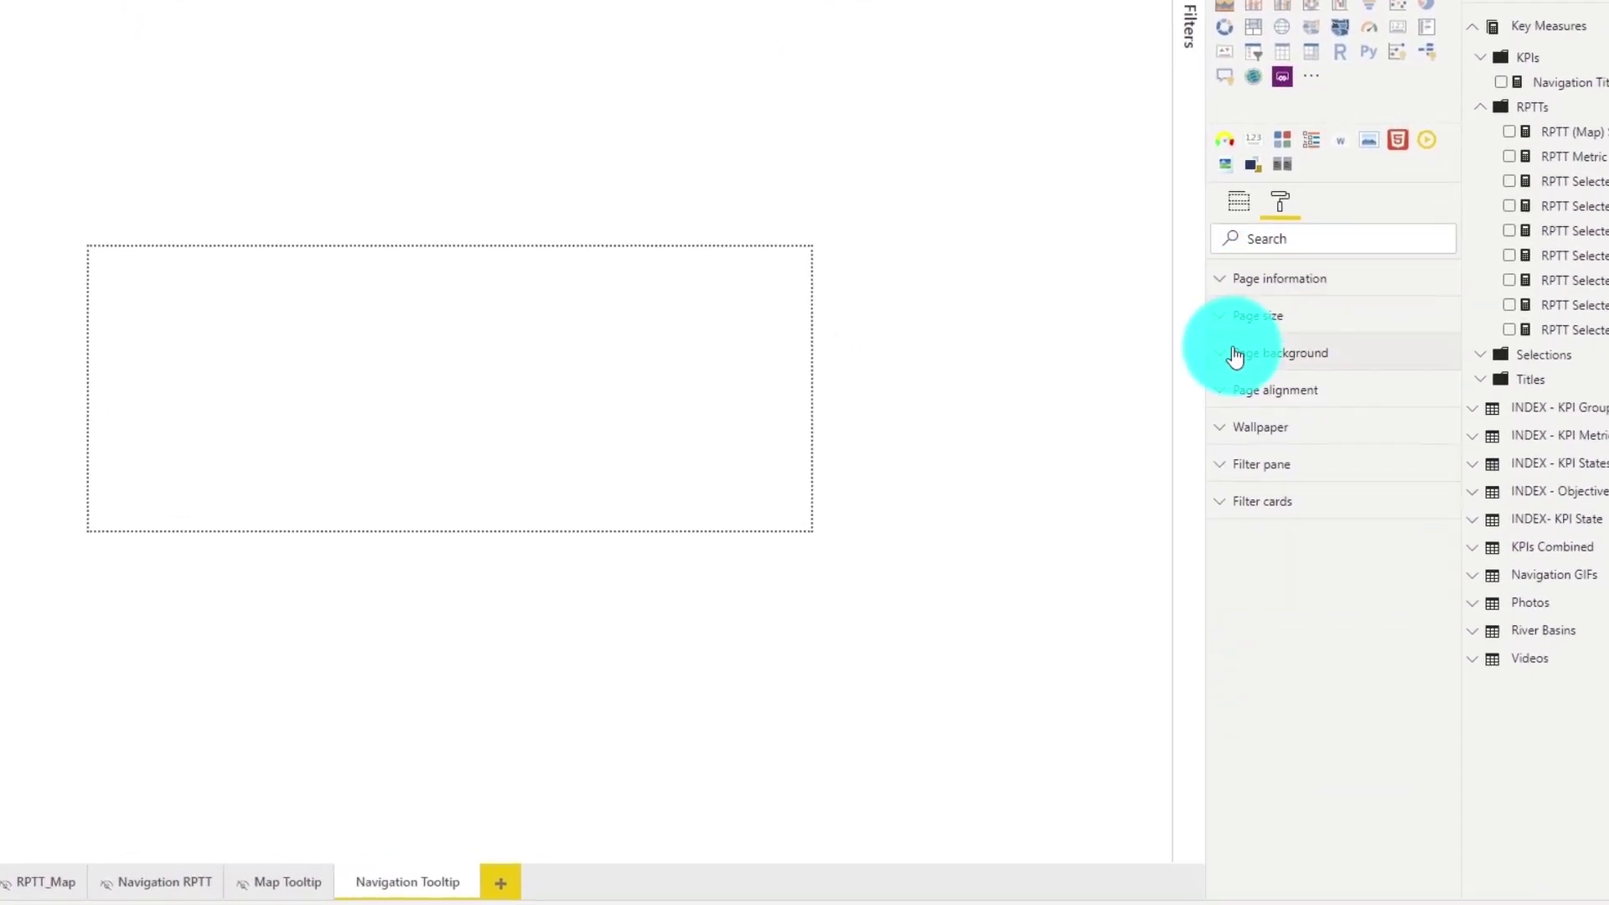
click(1236, 356)
click(1257, 416)
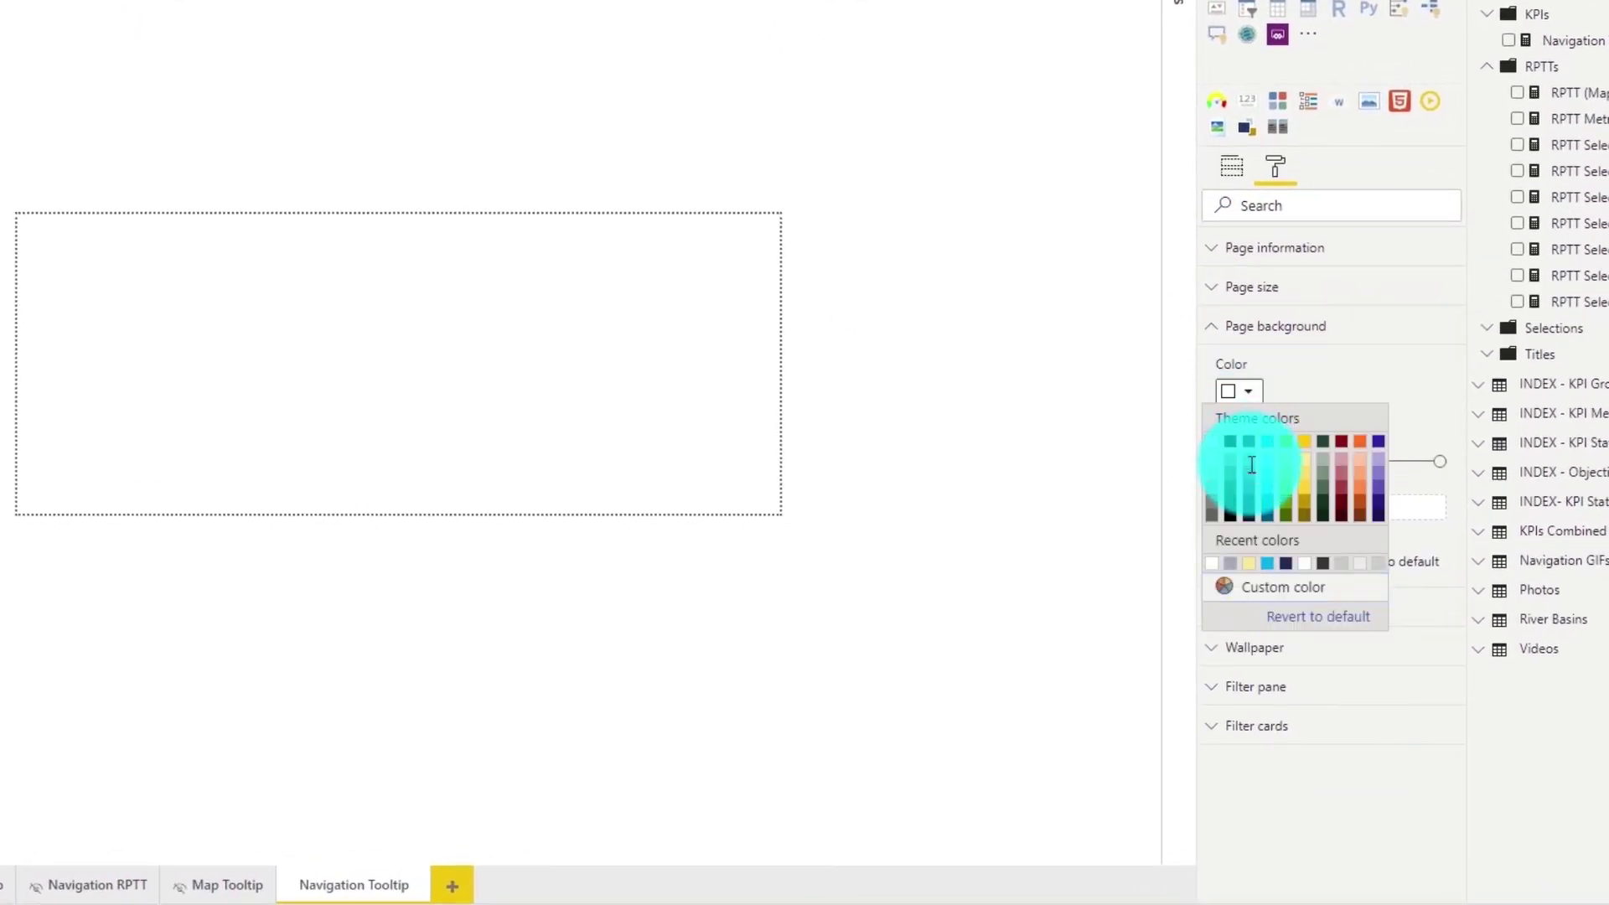
click(1252, 464)
double_click(1239, 460)
text(0)
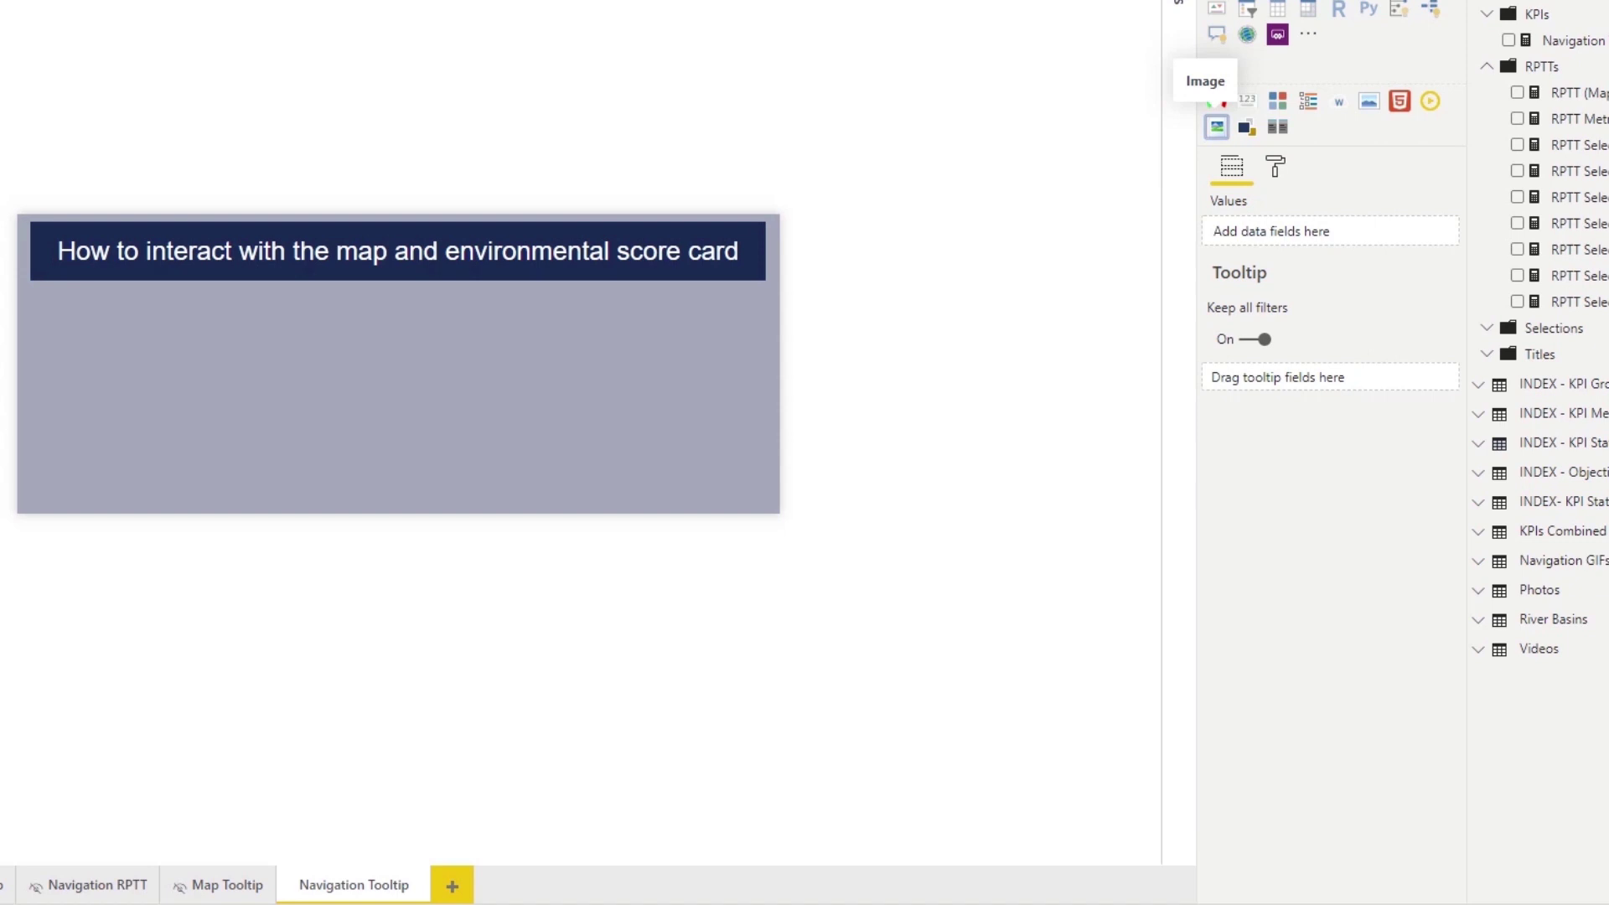
Step: Insert an Image visual using Navigation GIFs > GIF URL as its image URL
click(1217, 126)
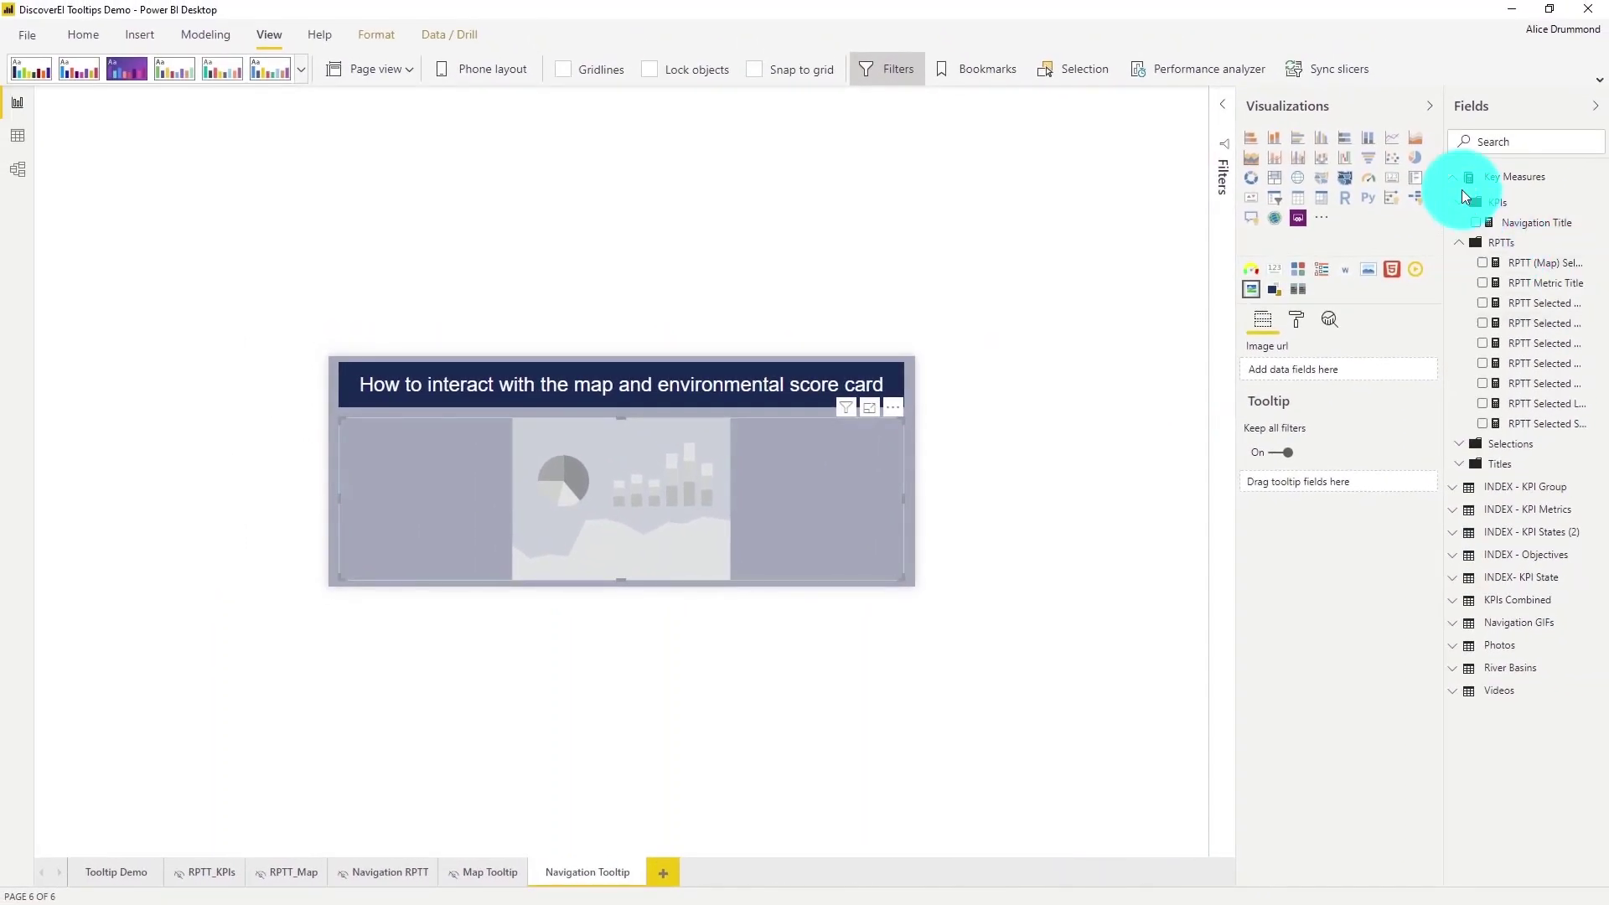
click(1473, 172)
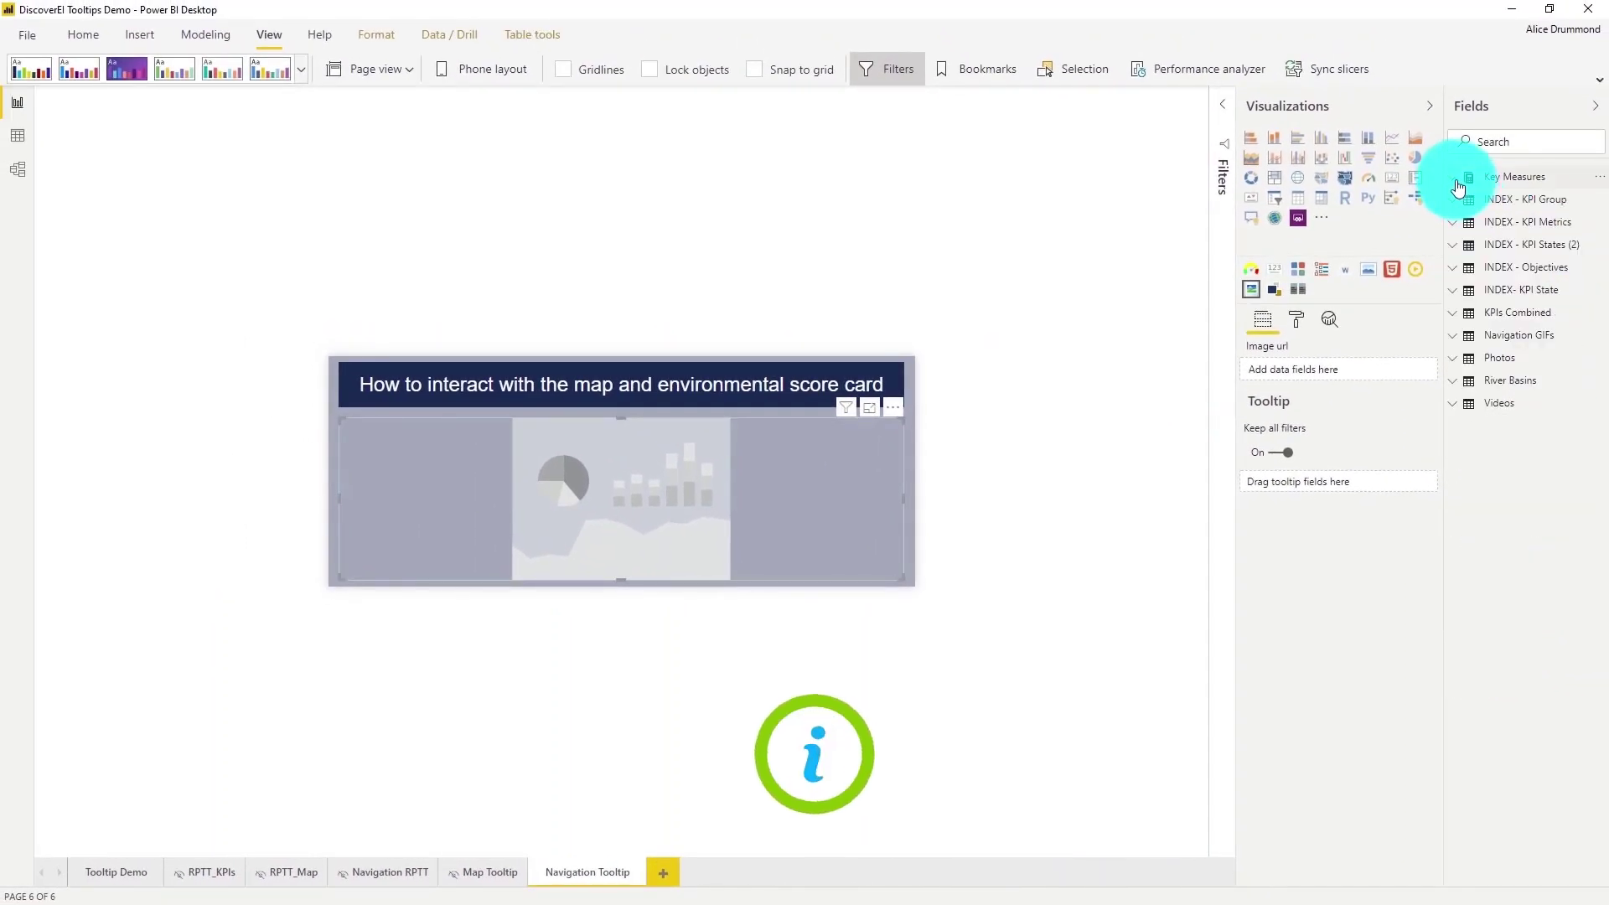
click(1476, 337)
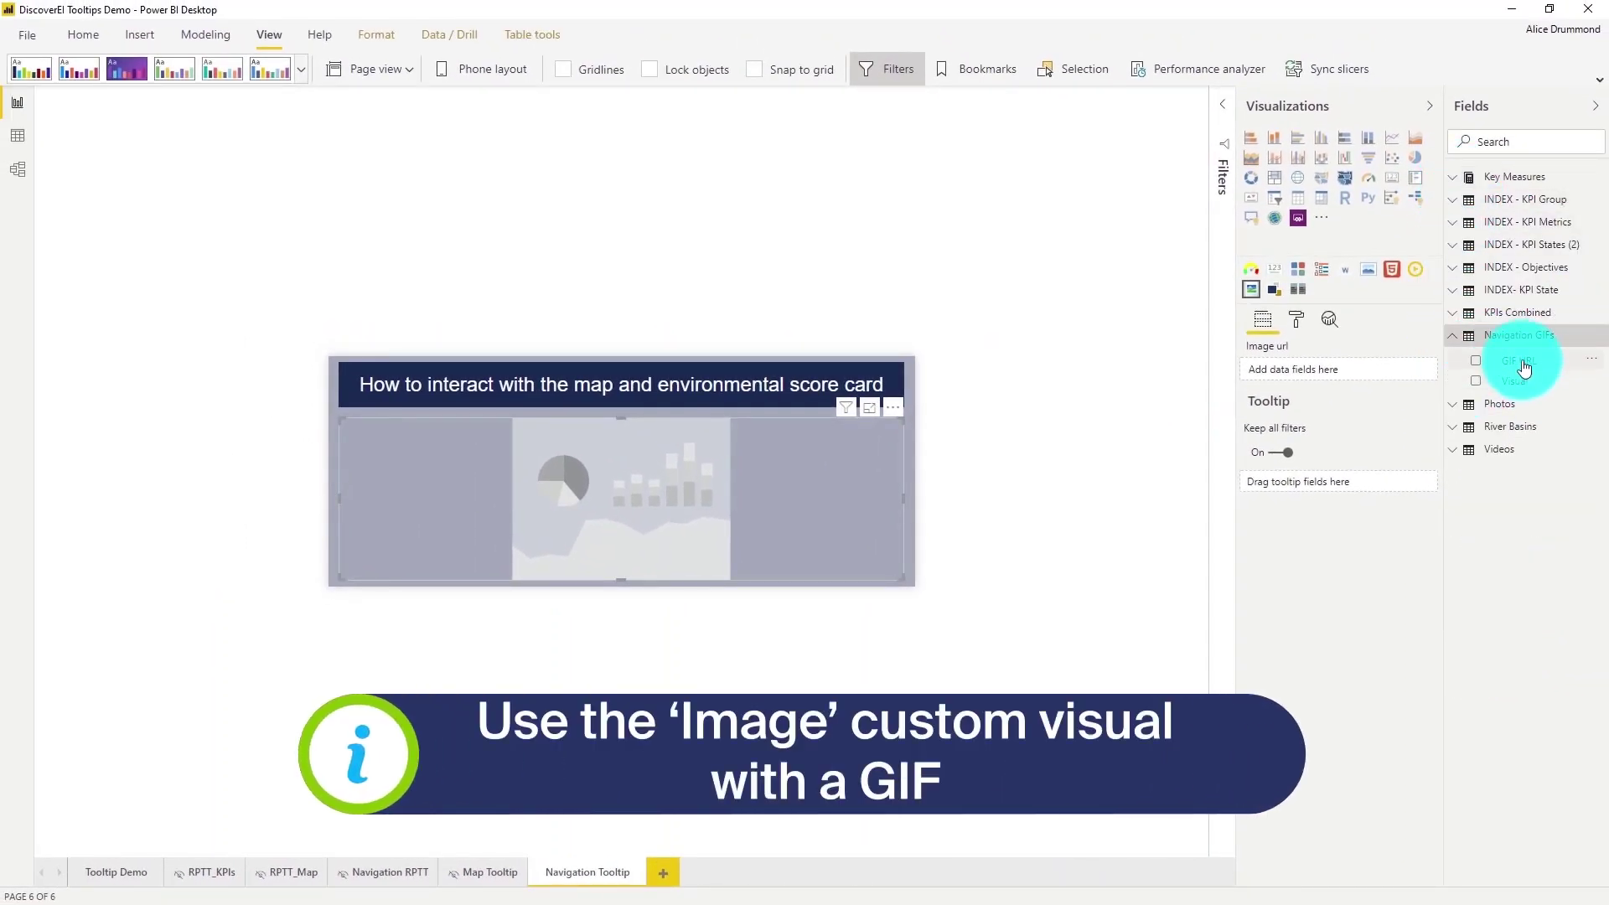
drag(1338, 372, 1338, 372)
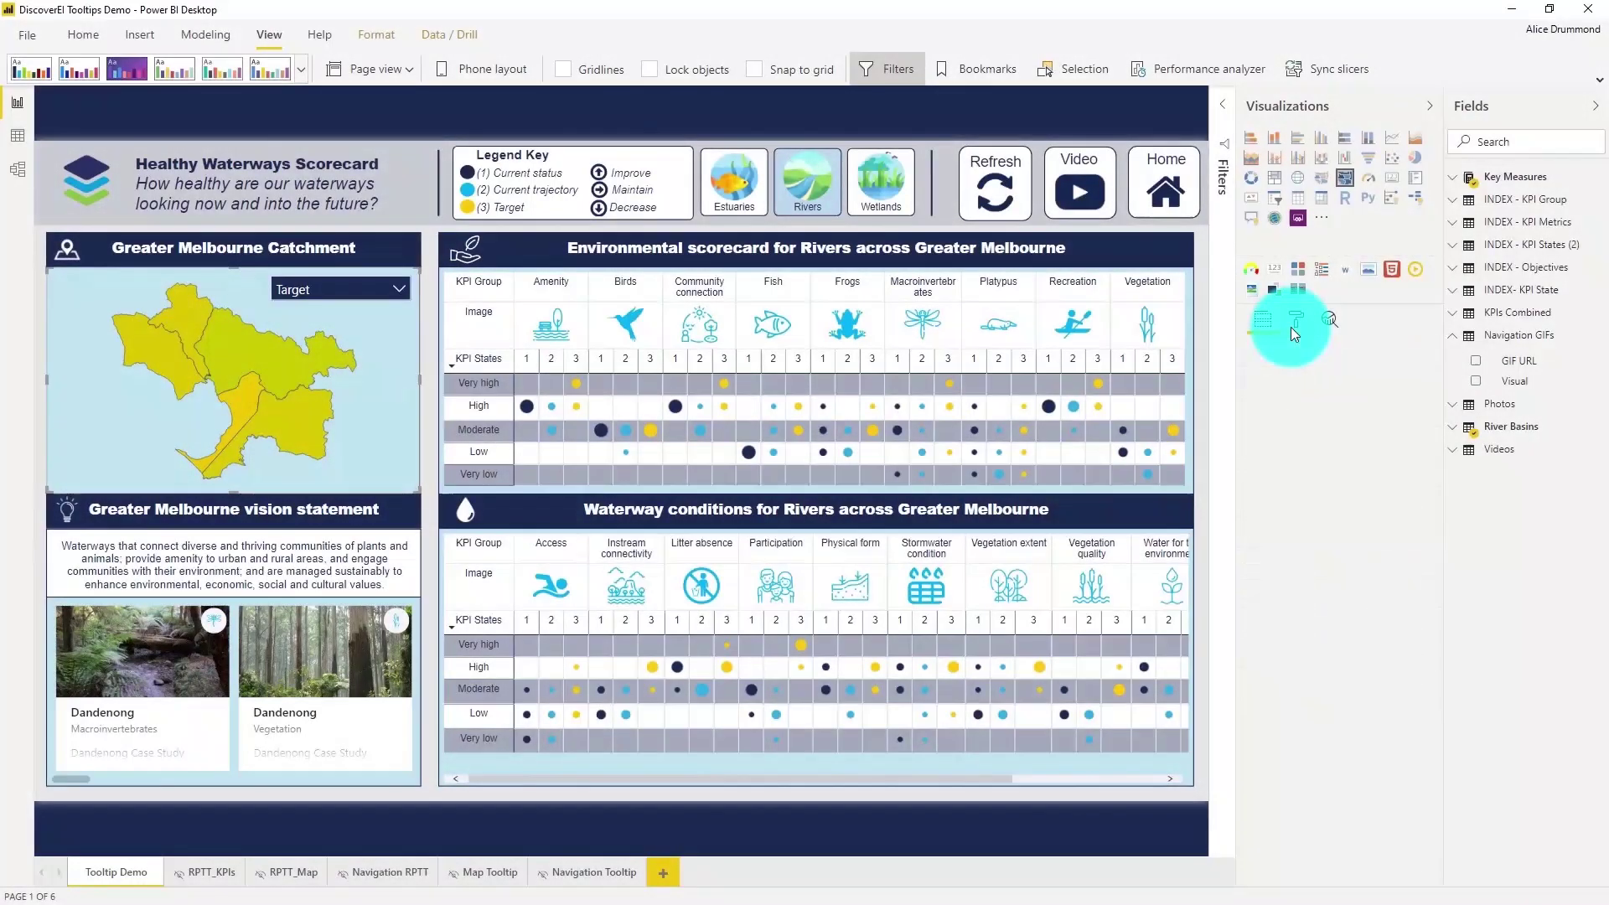
Step: Set the map's Visual header tooltip report page to Navigation Tooltip
click(1295, 320)
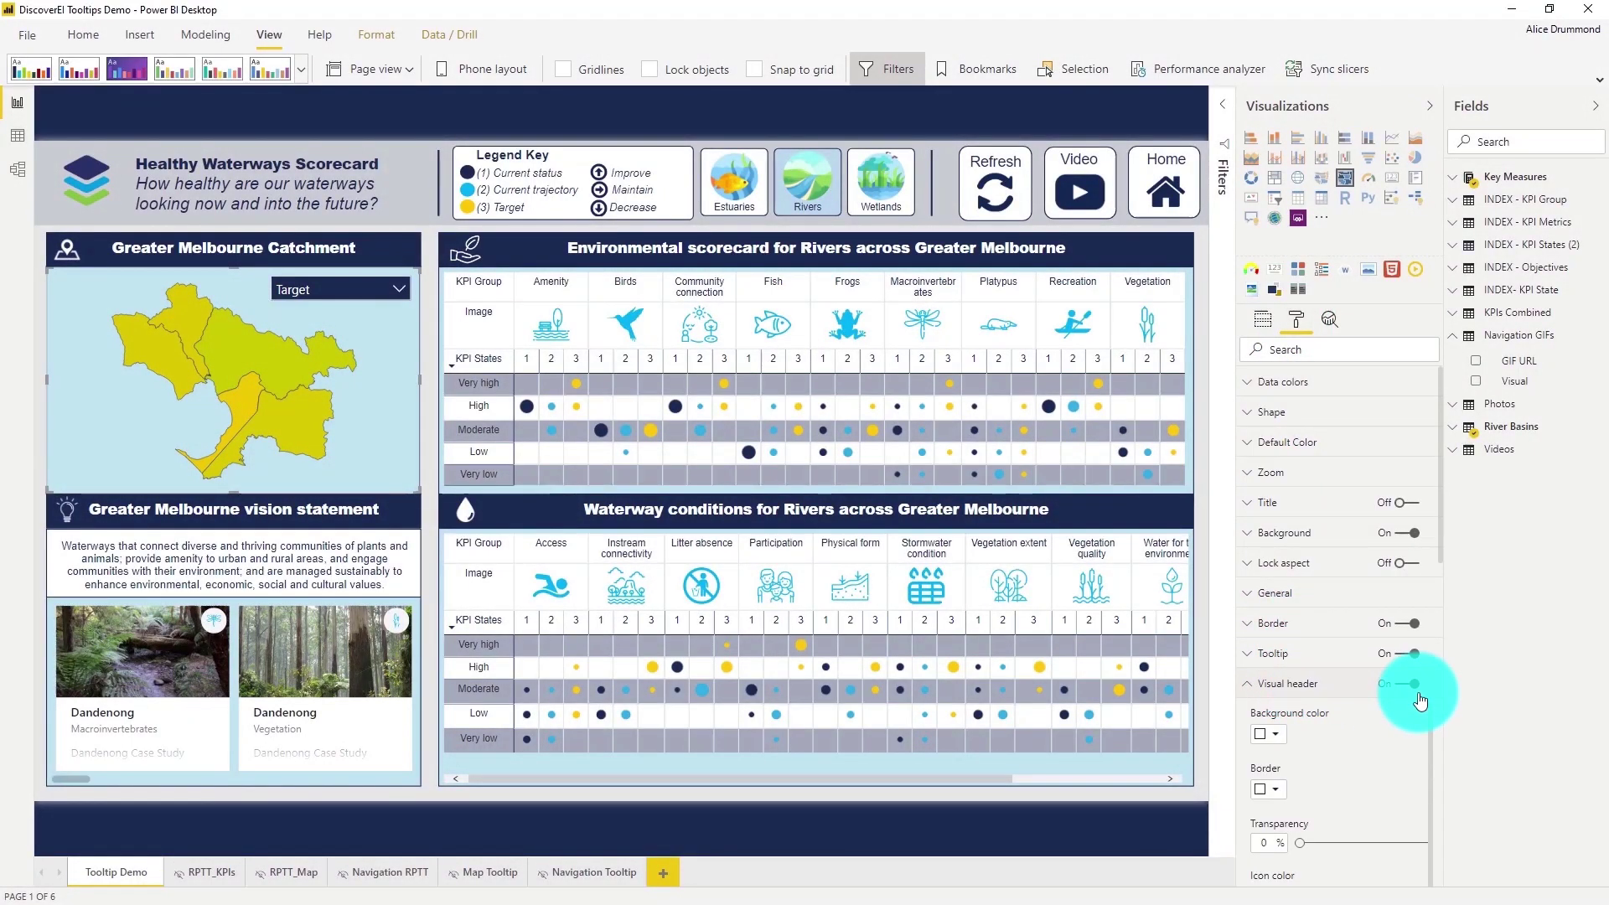
scroll(1381, 708, down, 10)
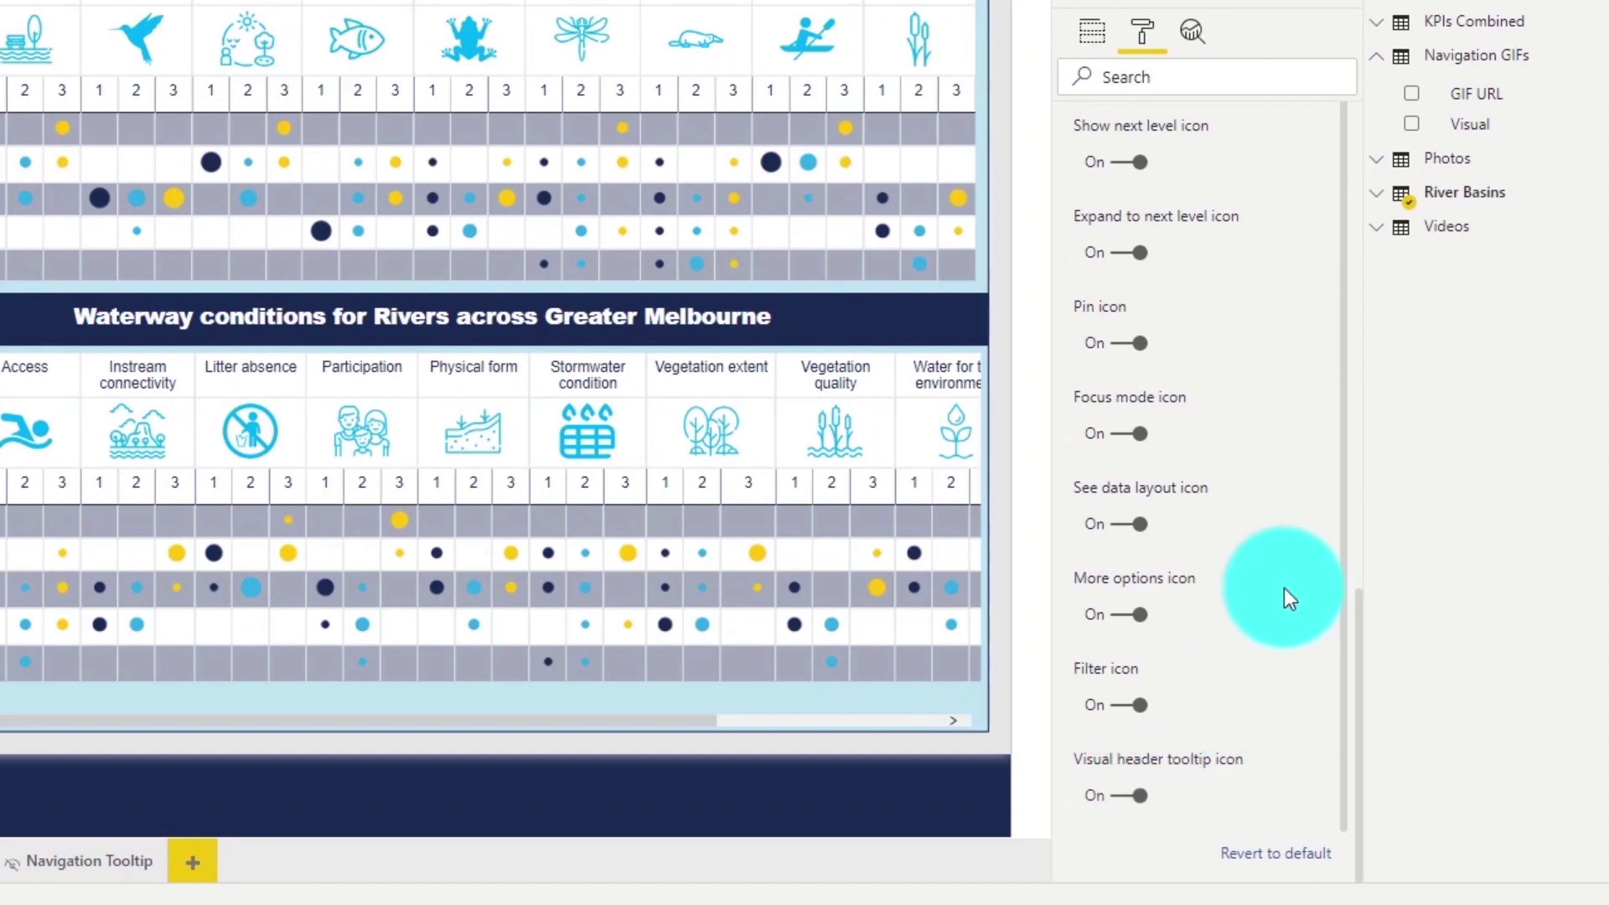
scroll(1232, 470, down, 1)
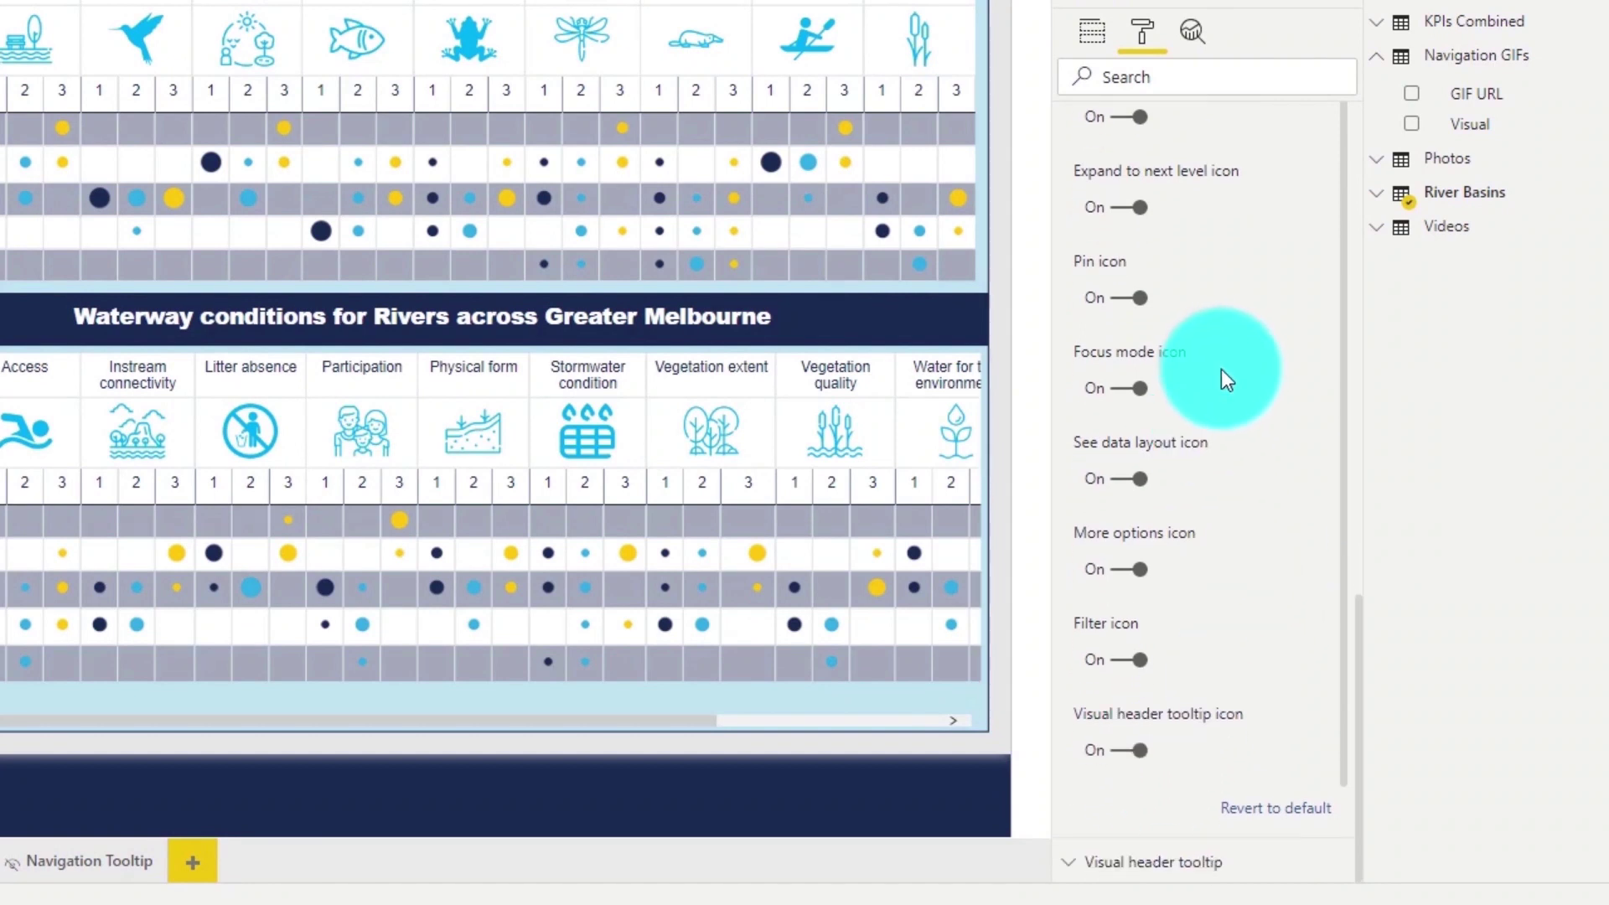
click(1178, 863)
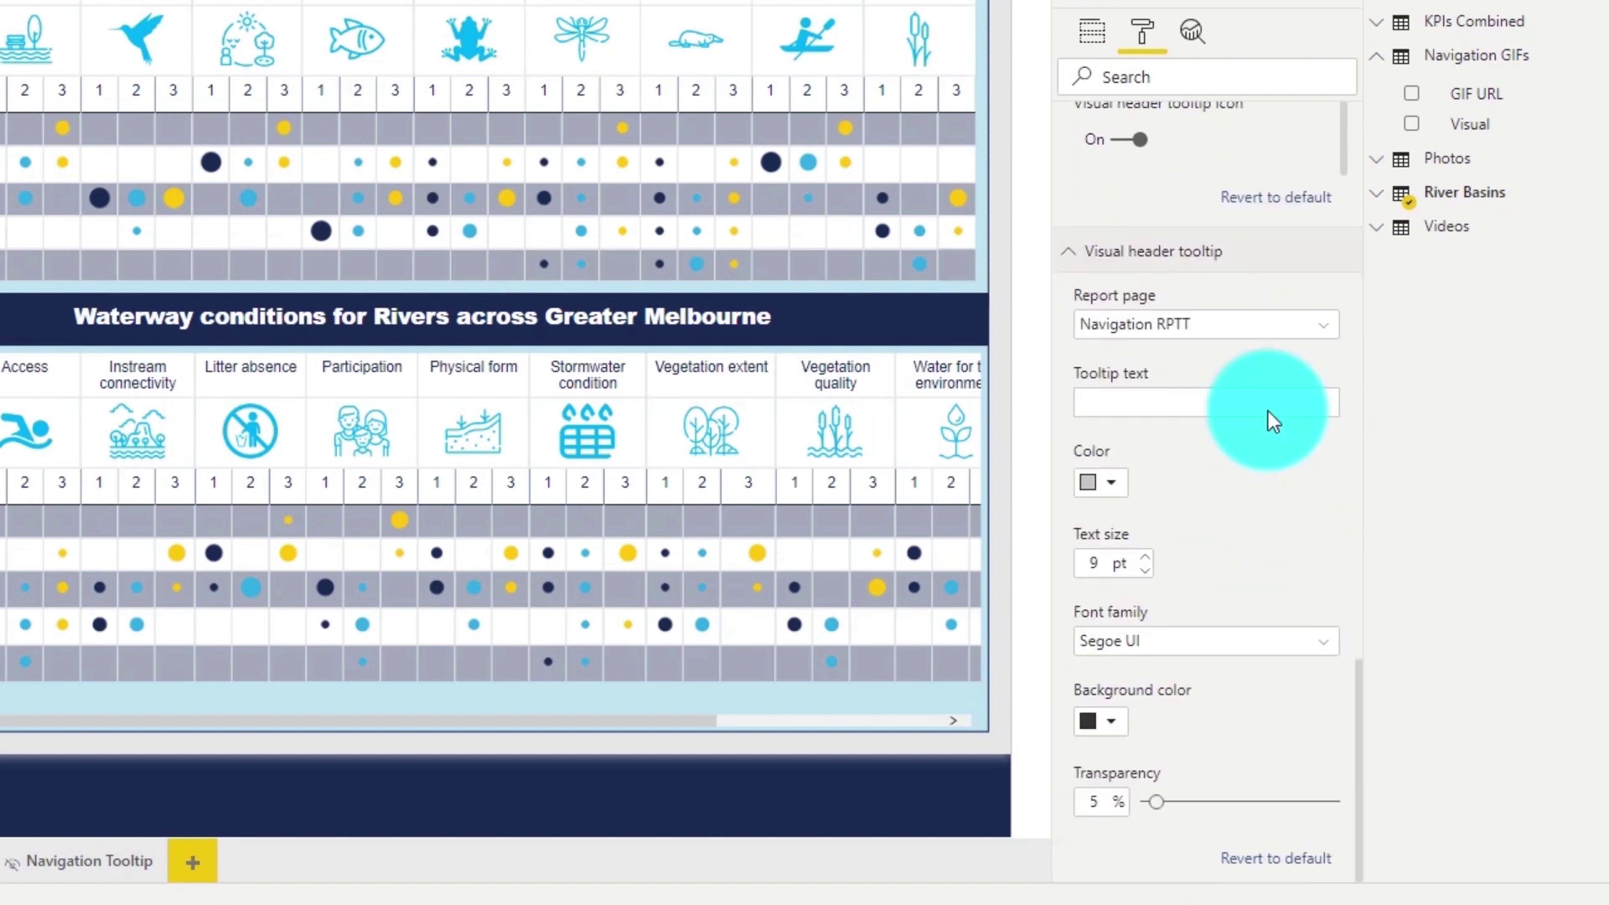
click(1278, 329)
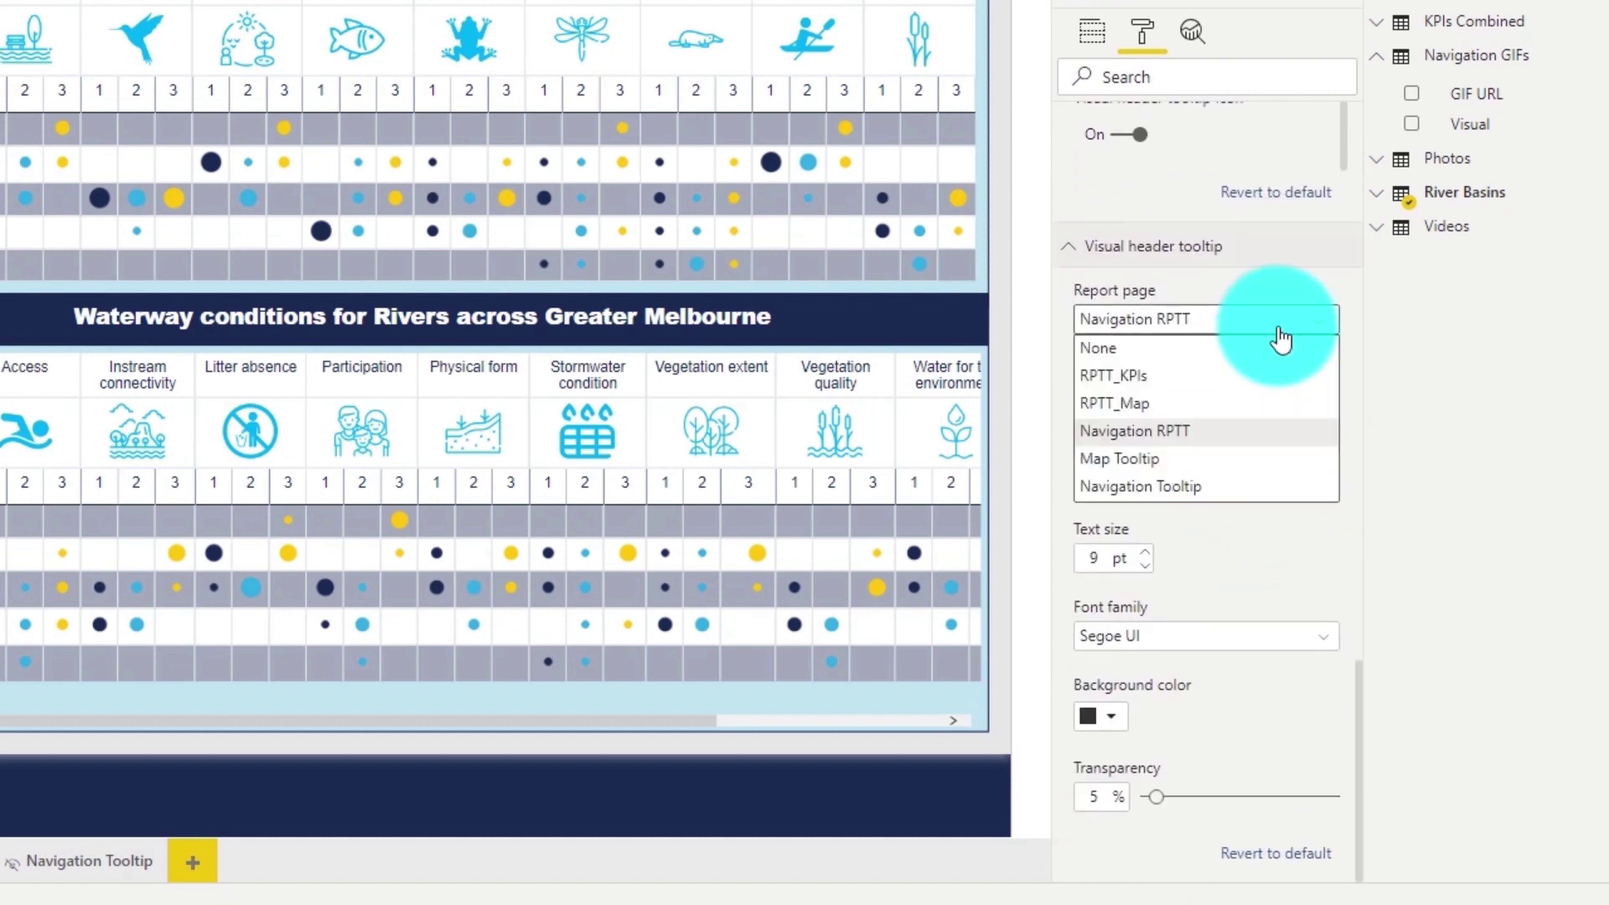
click(1200, 488)
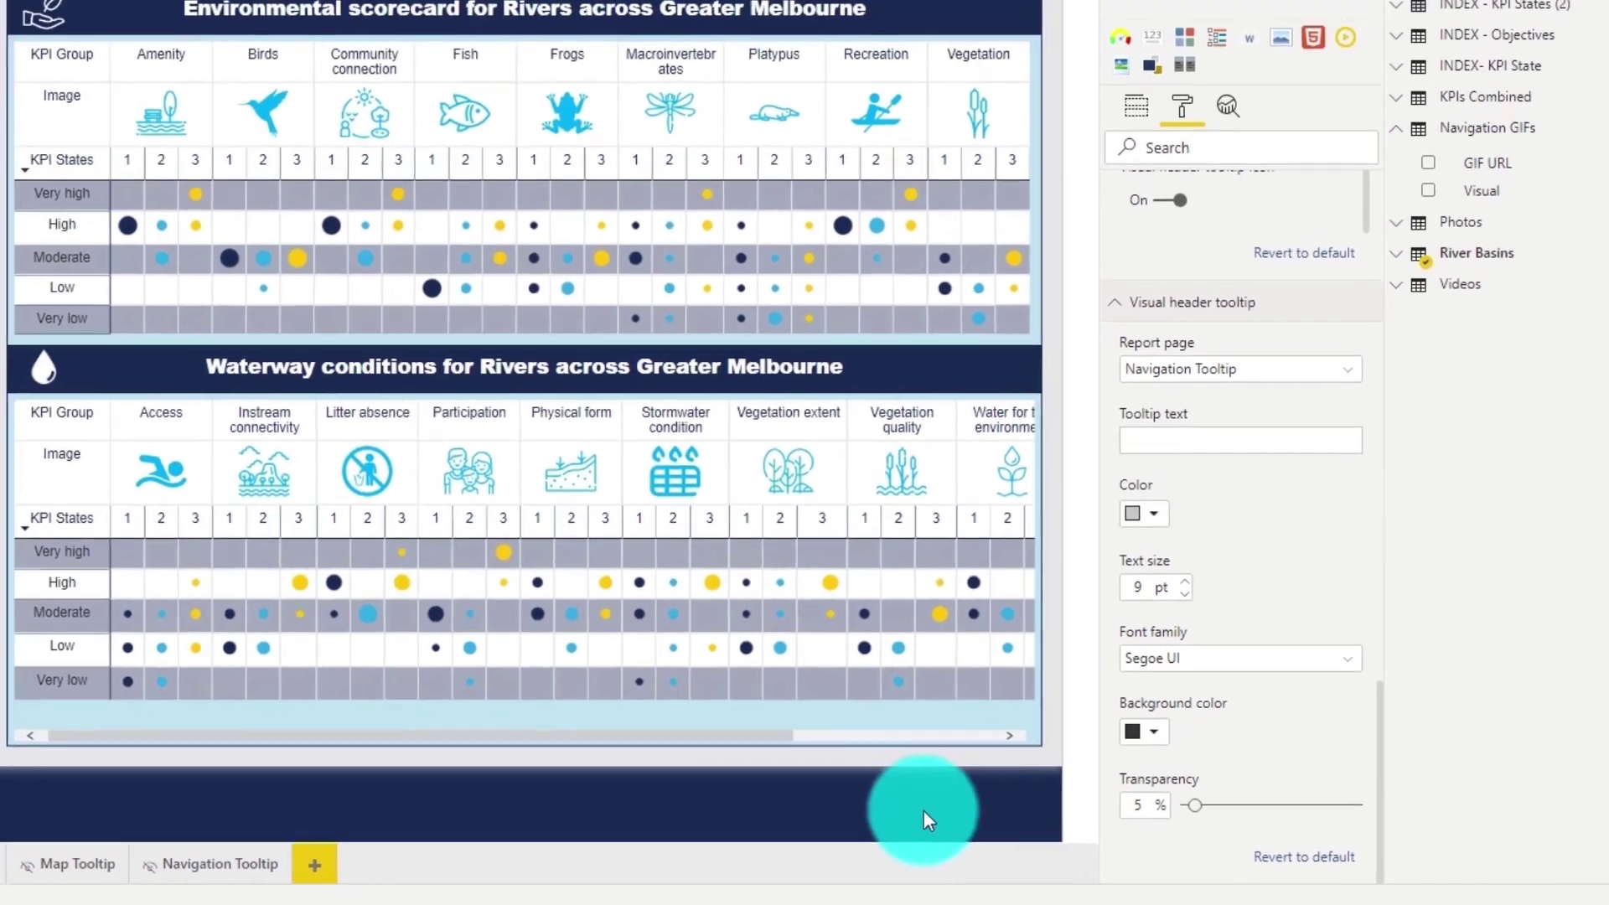
Step: Filter the page to the Yarra region on the shape map and bring up the header GIF tooltip
click(327, 284)
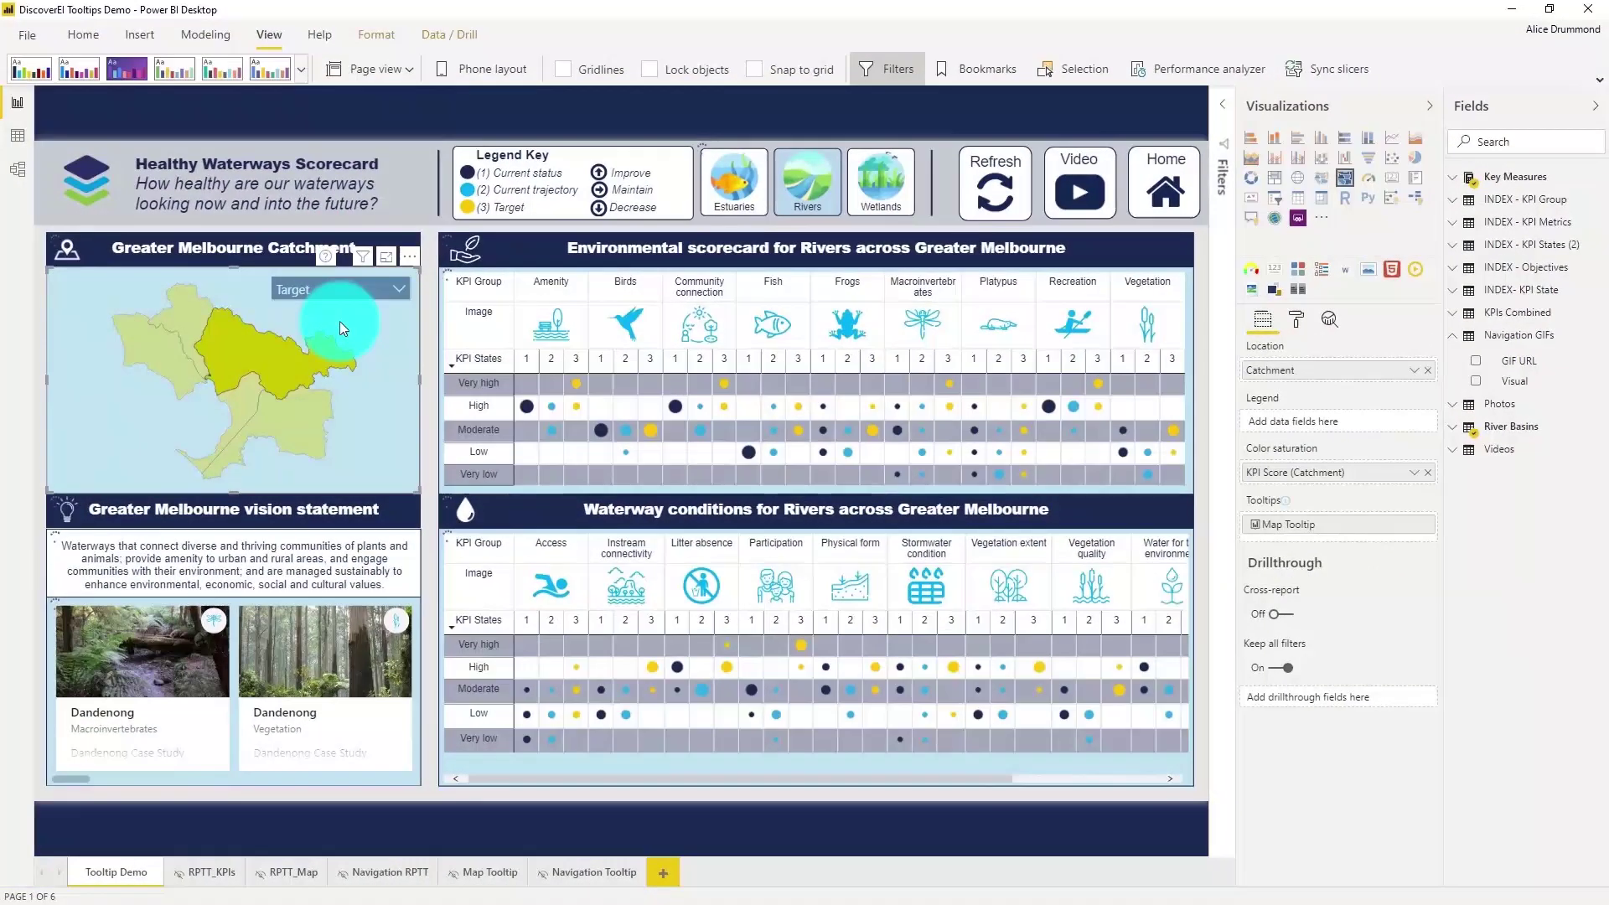
click(340, 320)
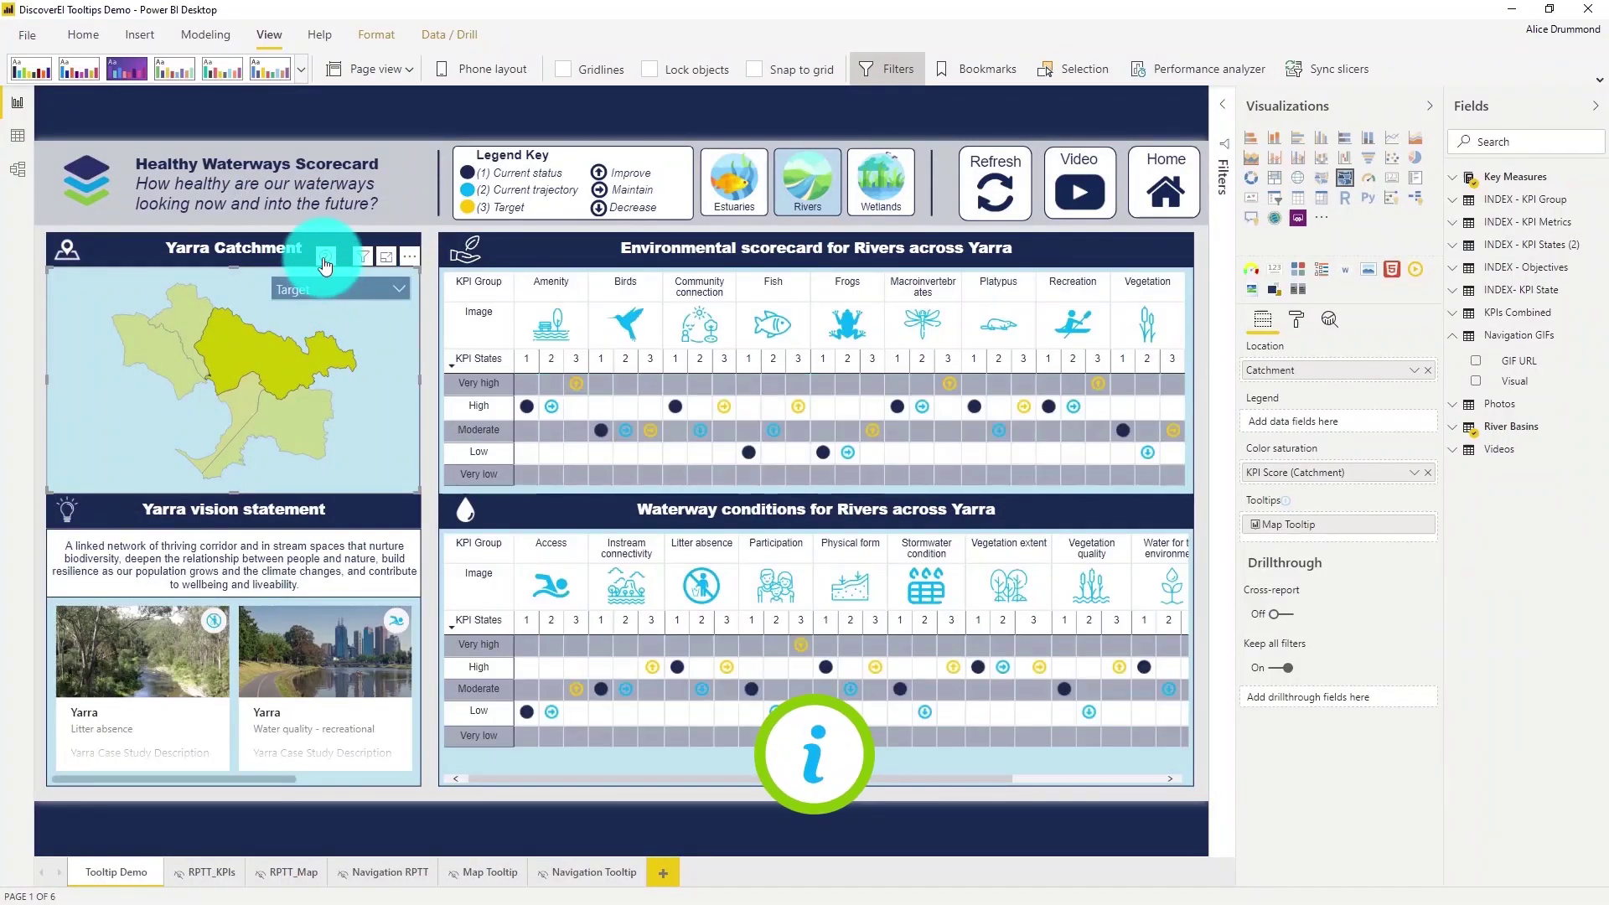
mouse_move(325, 265)
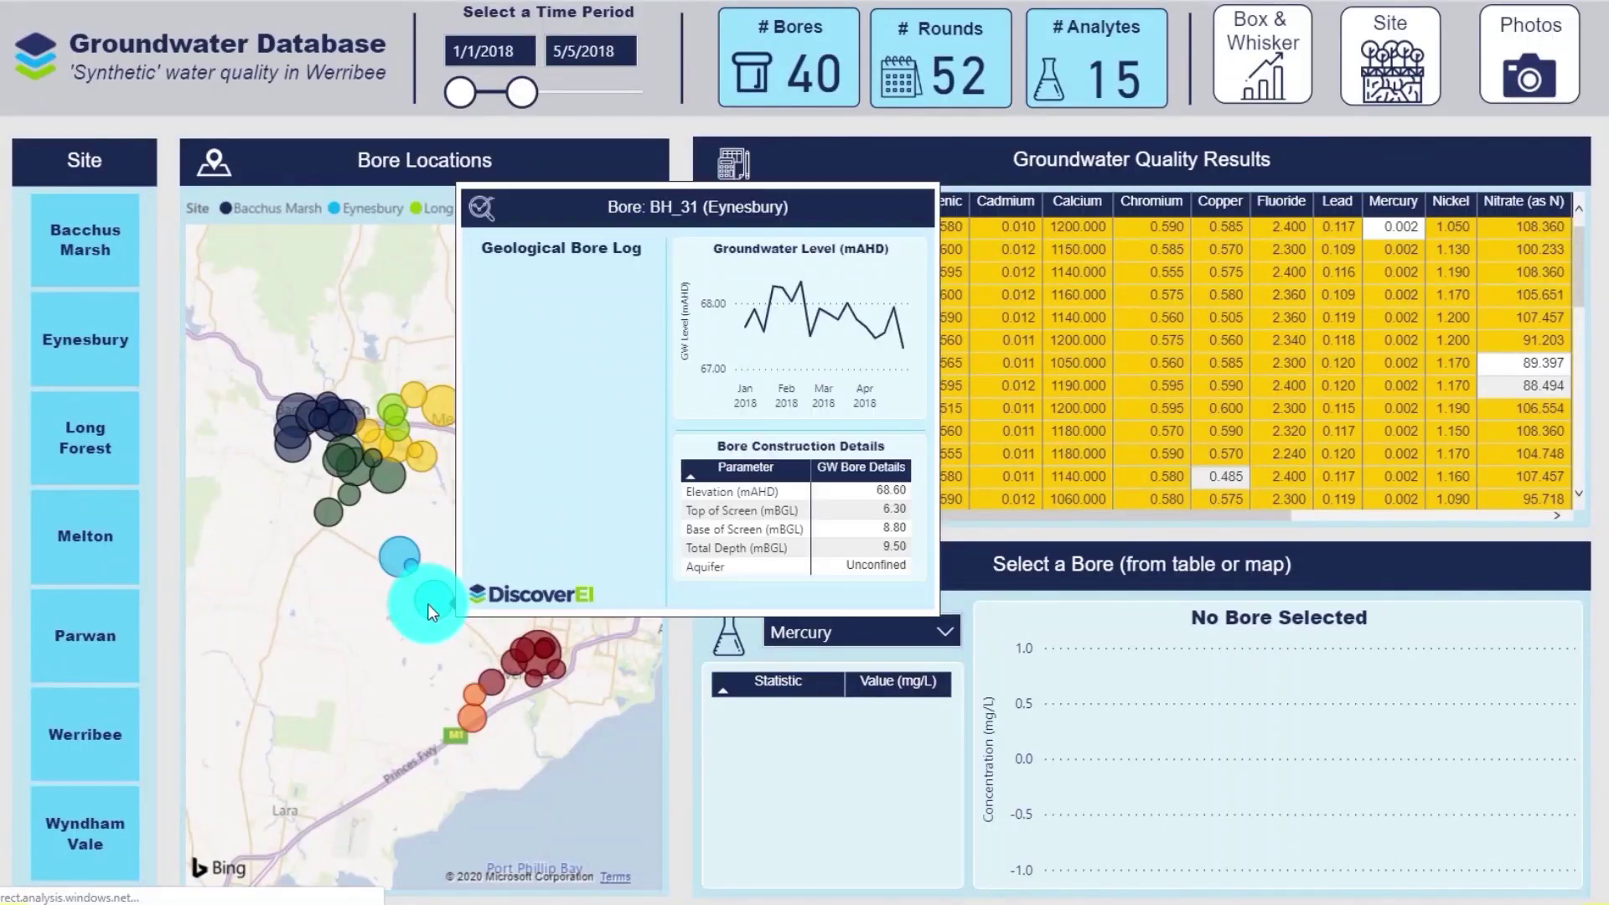
Step: Filter the Groundwater Database to bore BH_33 and expand its results into dated rows
mouse_move(403, 555)
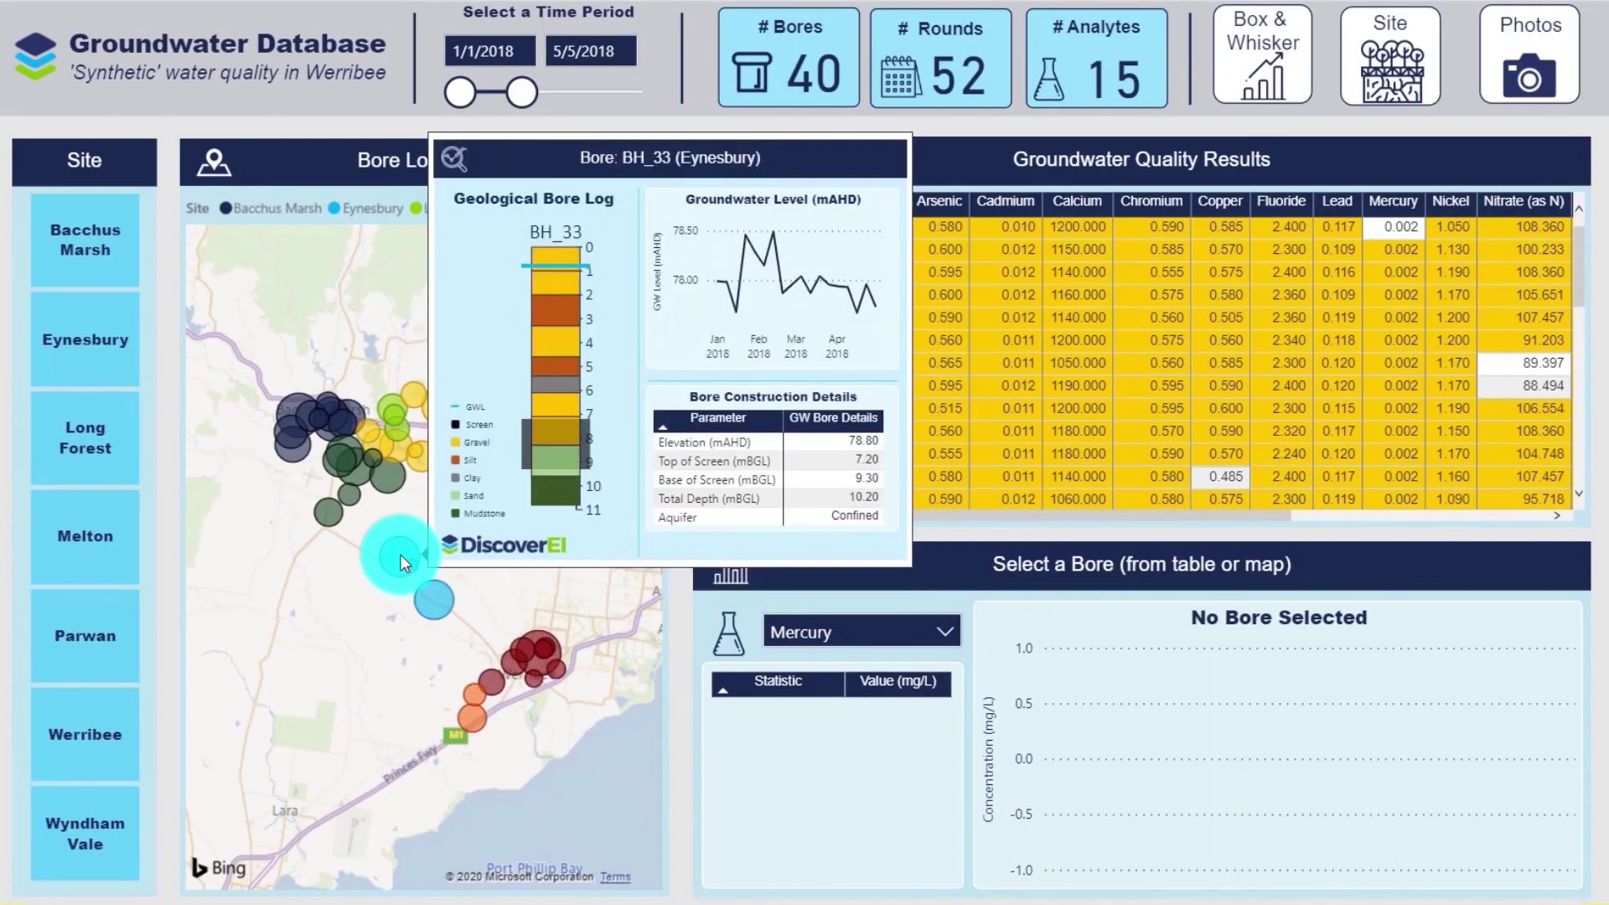
click(399, 555)
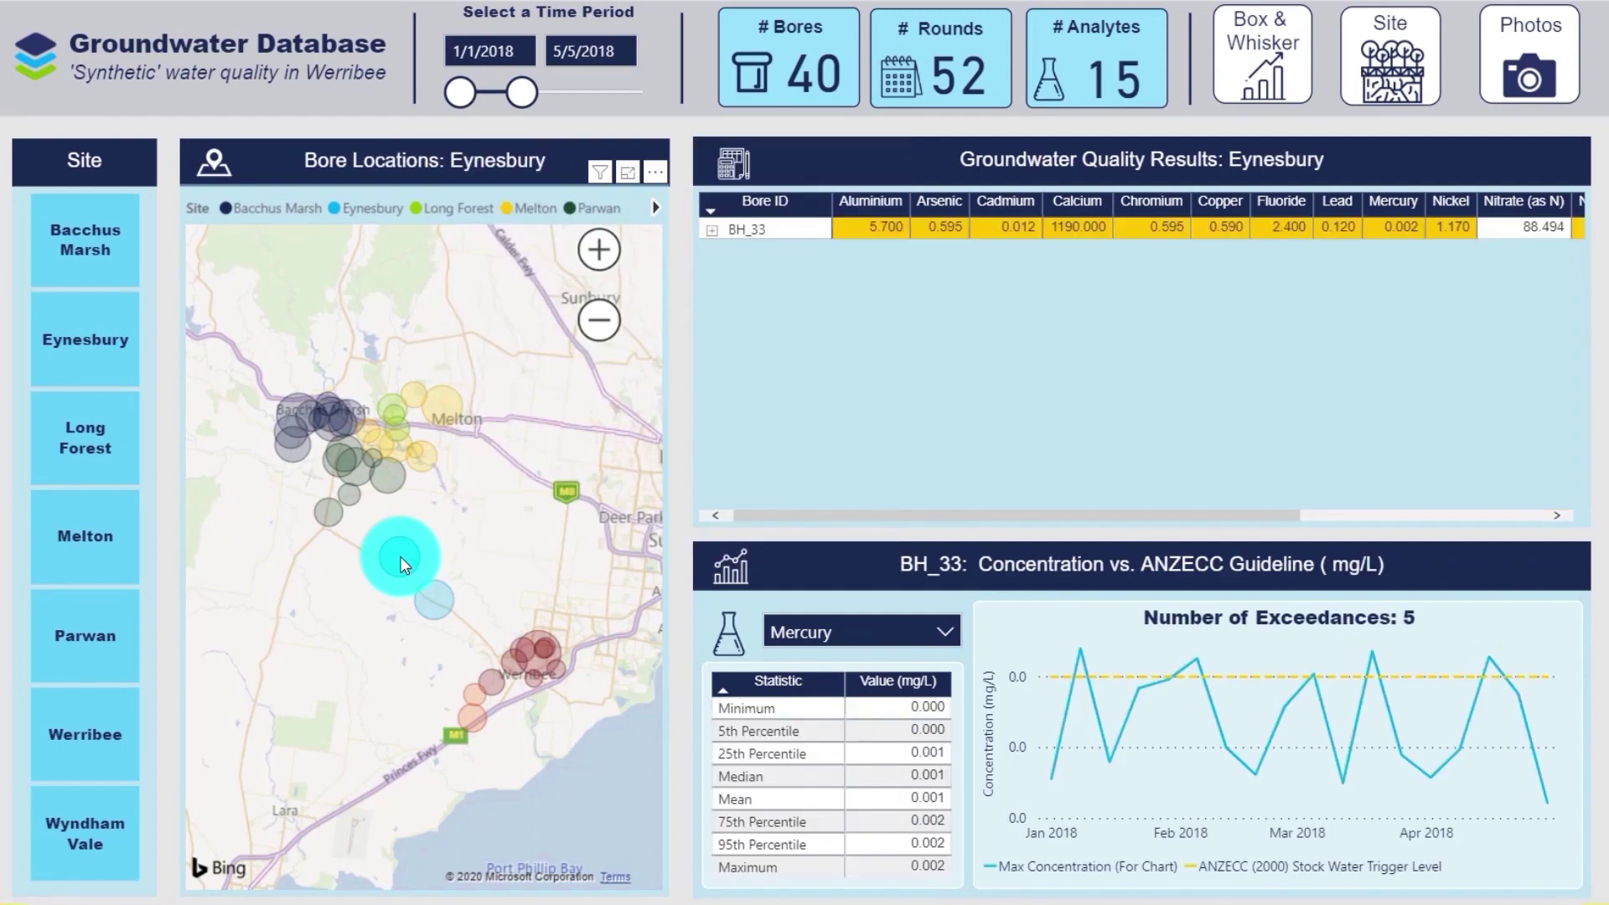
click(711, 229)
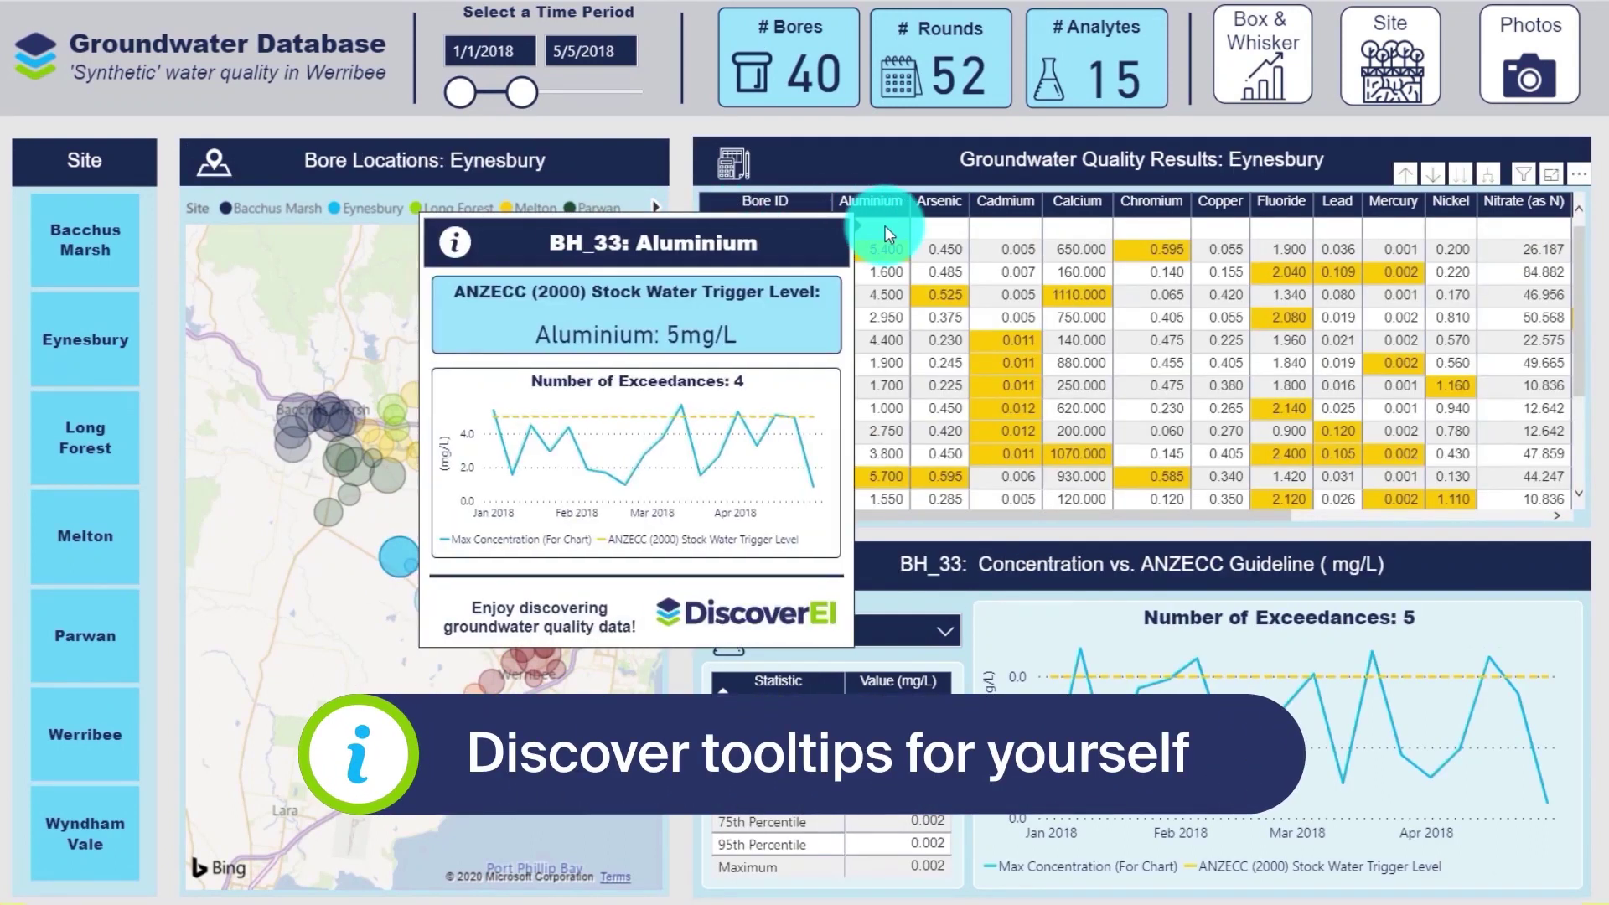
mouse_move(935, 225)
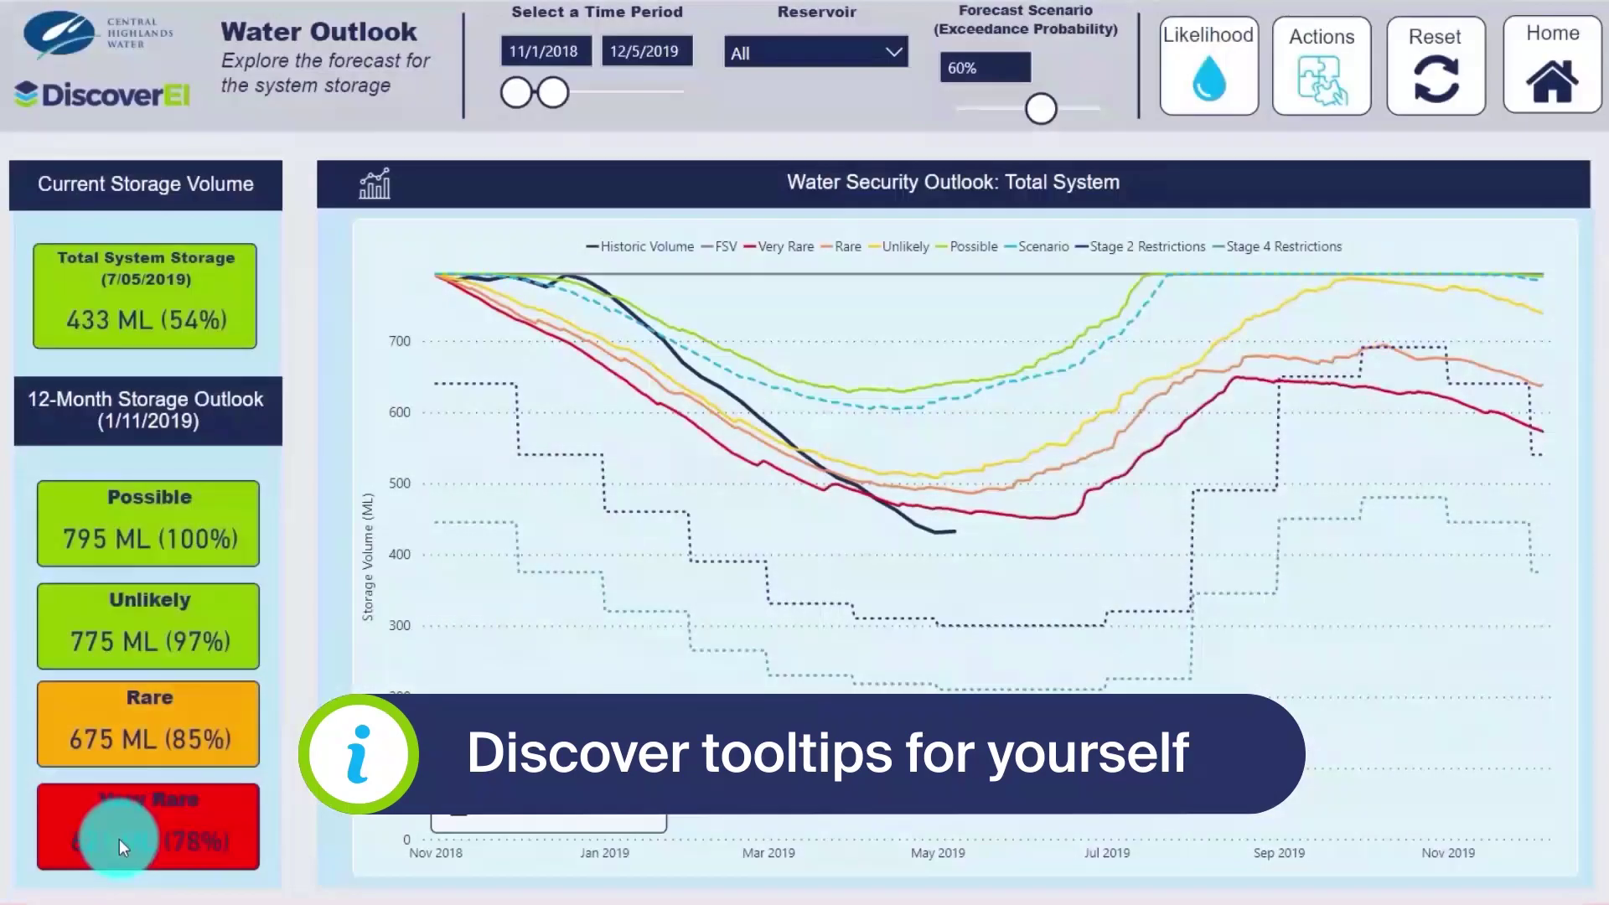
Step: View the tooltips in the Water Outlook, Climate Data and AFL Match Statistics reports
mouse_move(119, 839)
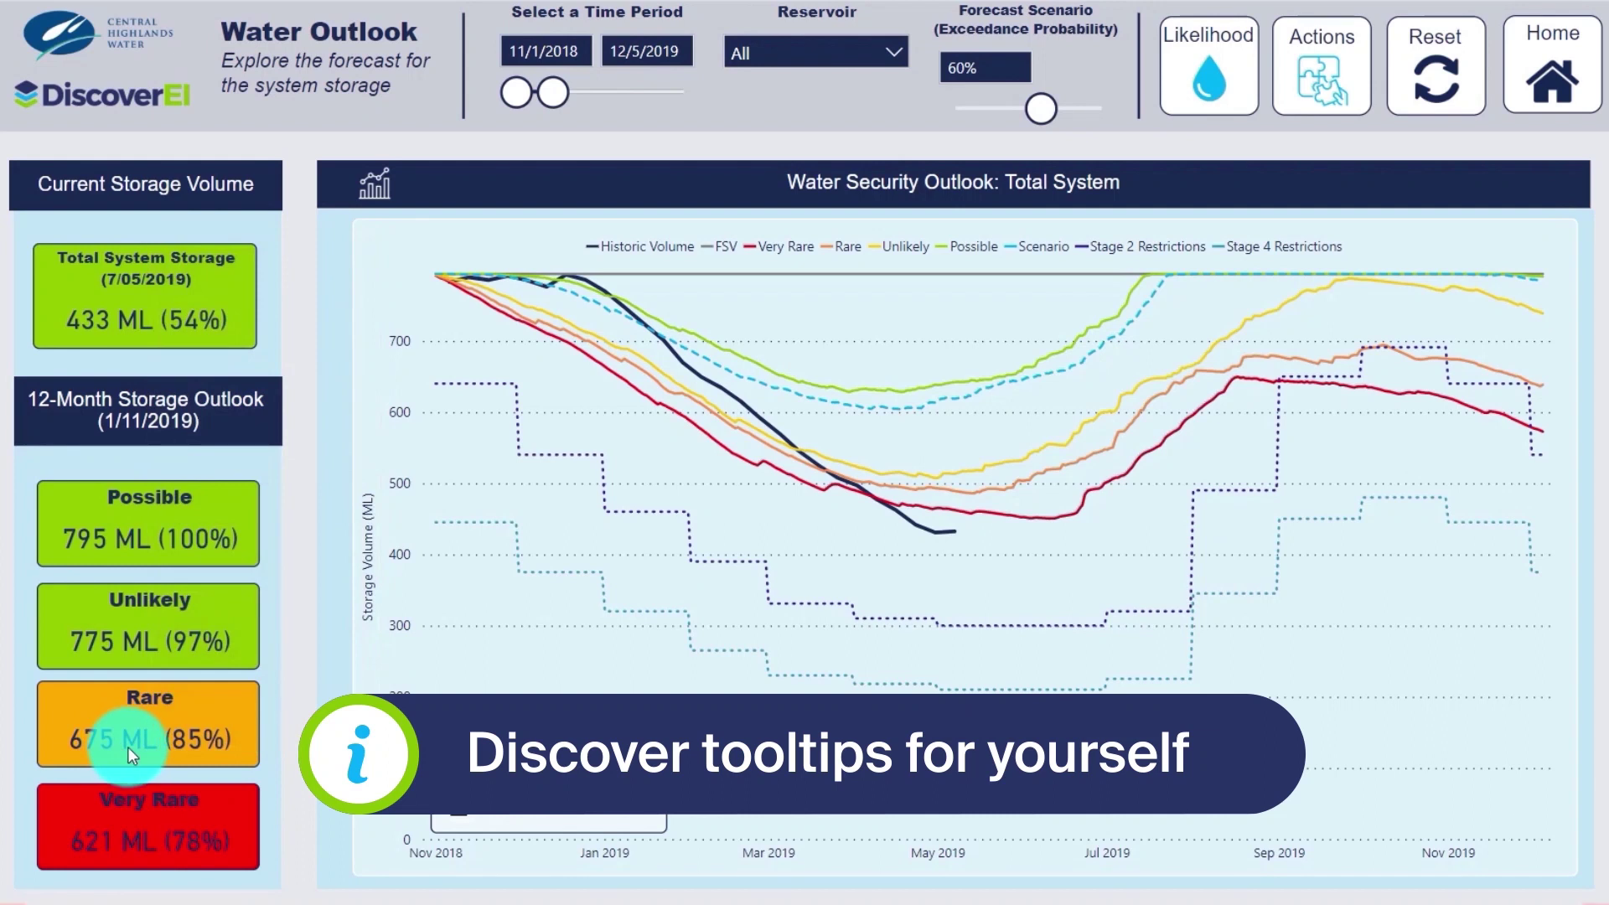
mouse_move(127, 743)
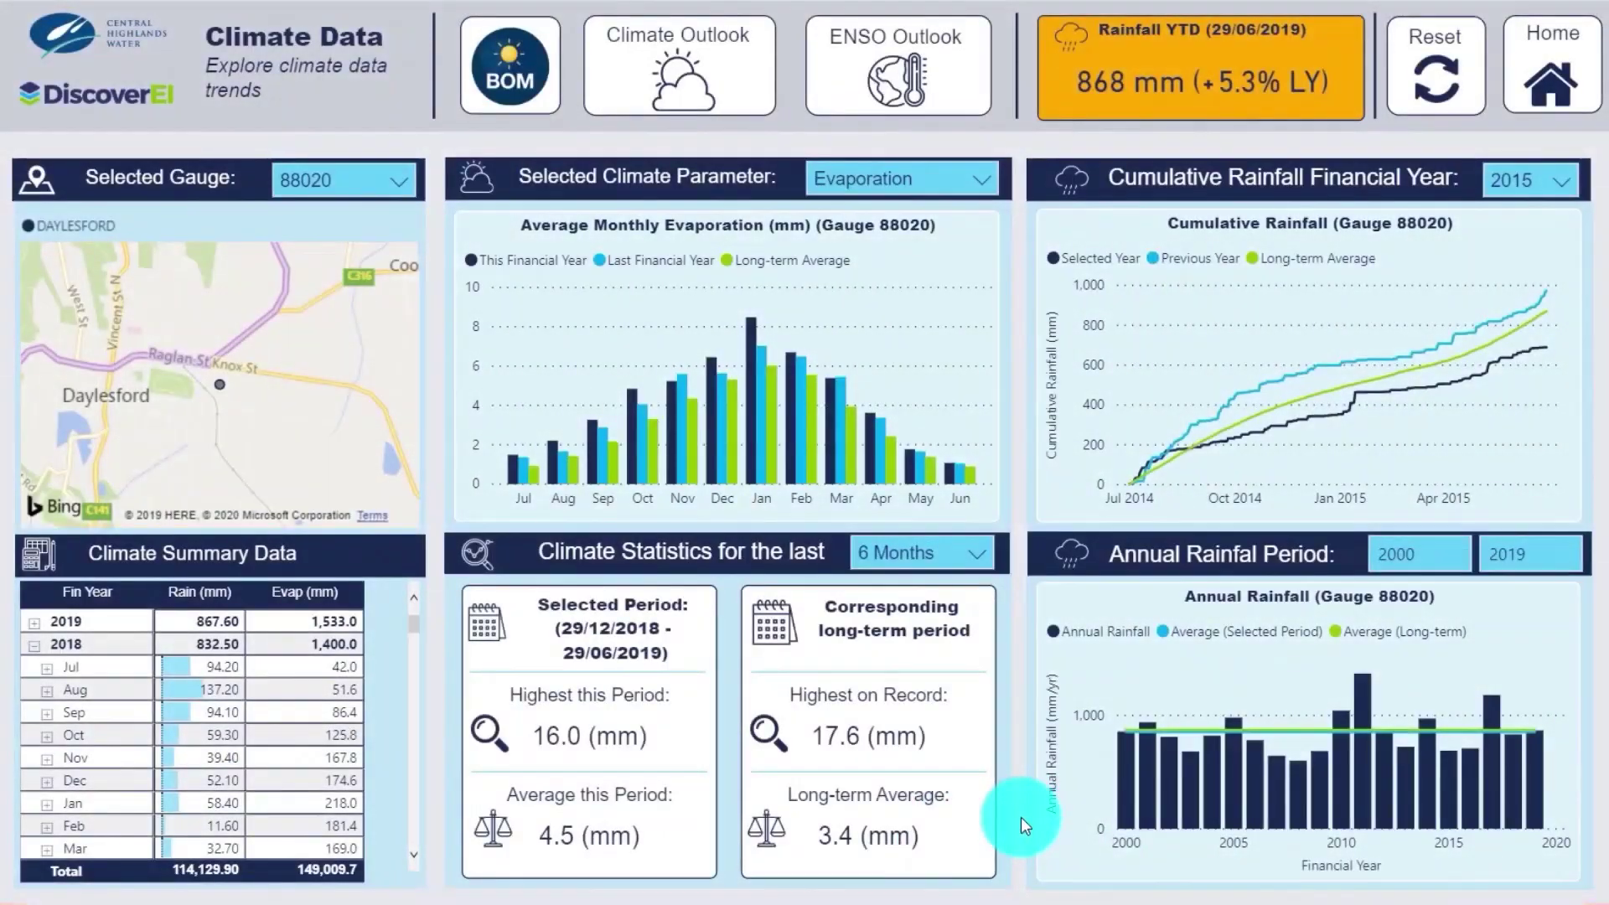
mouse_move(1124, 799)
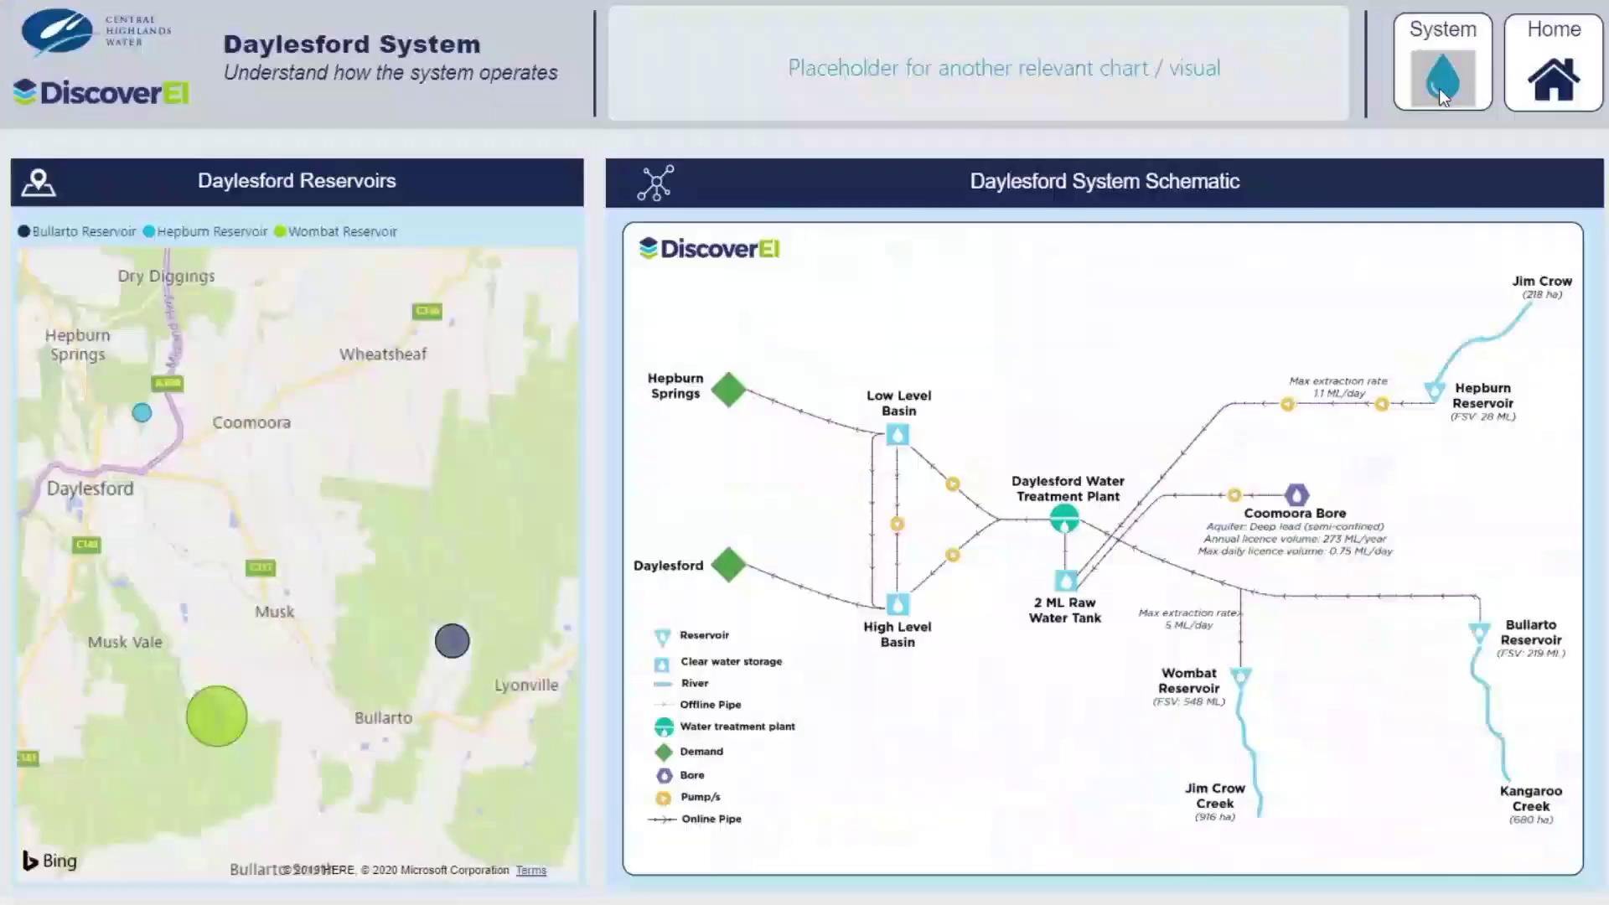
mouse_move(1441, 81)
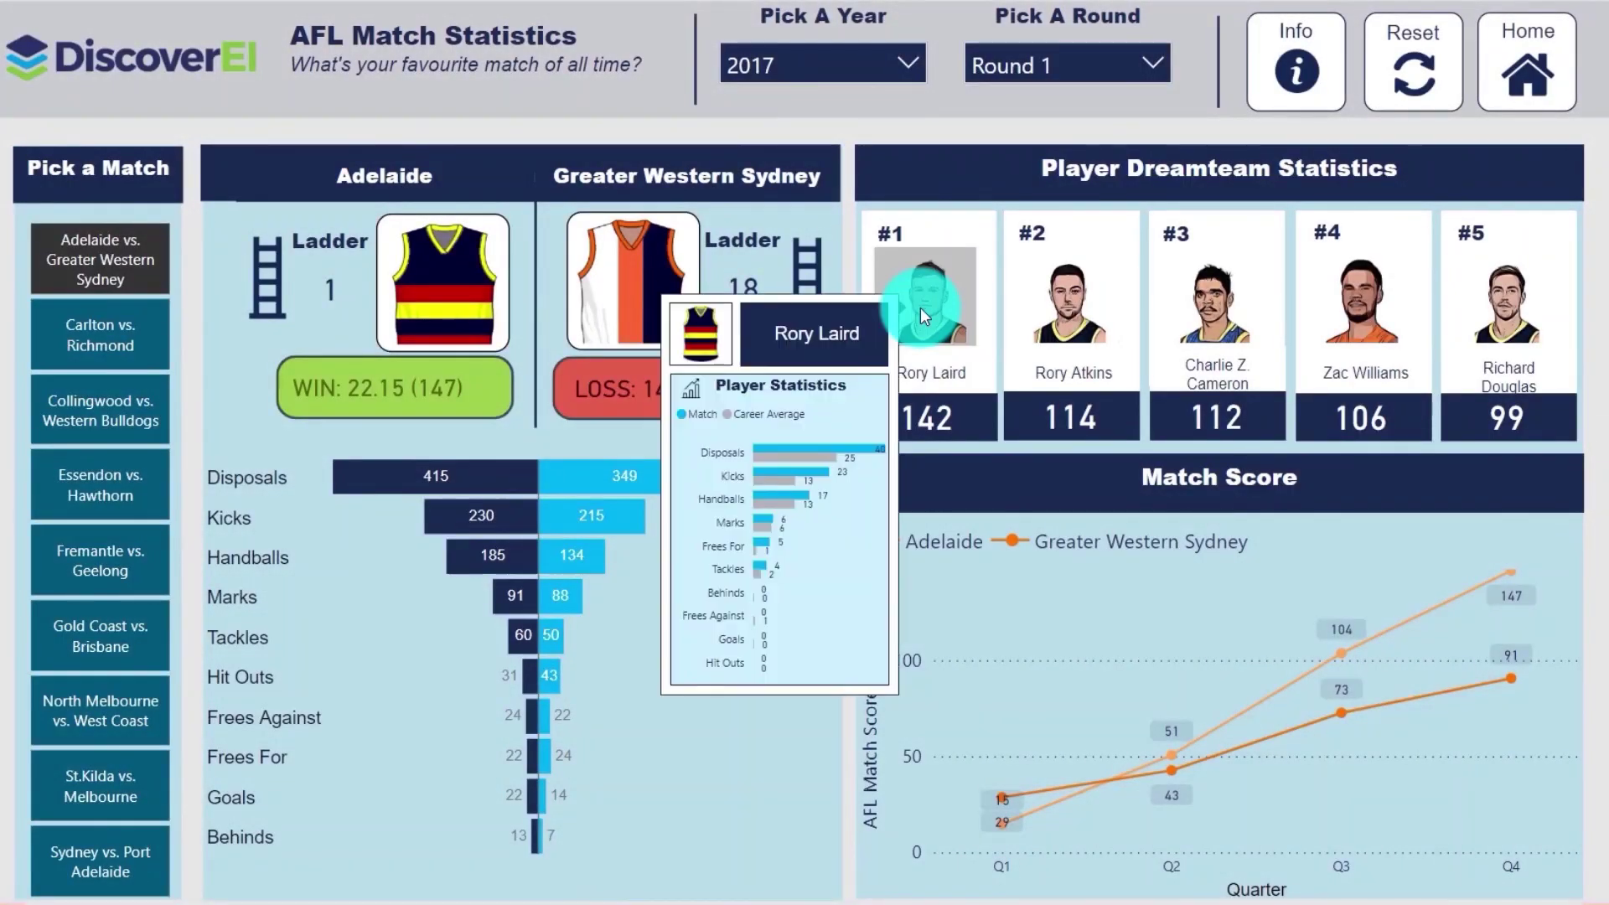
mouse_move(1064, 307)
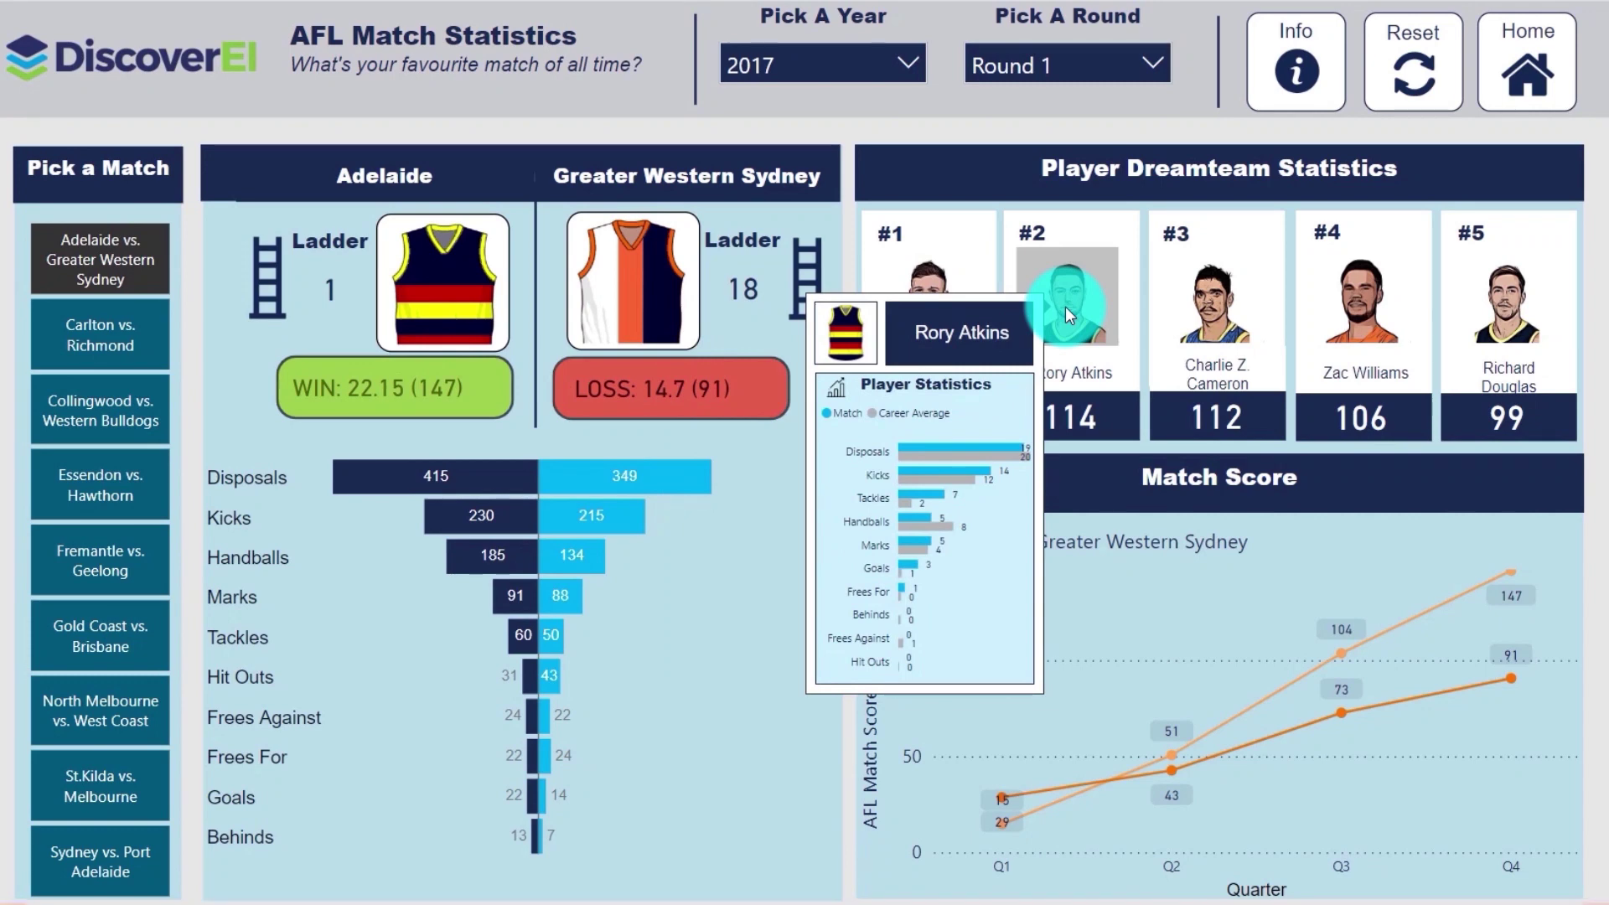
mouse_move(1217, 309)
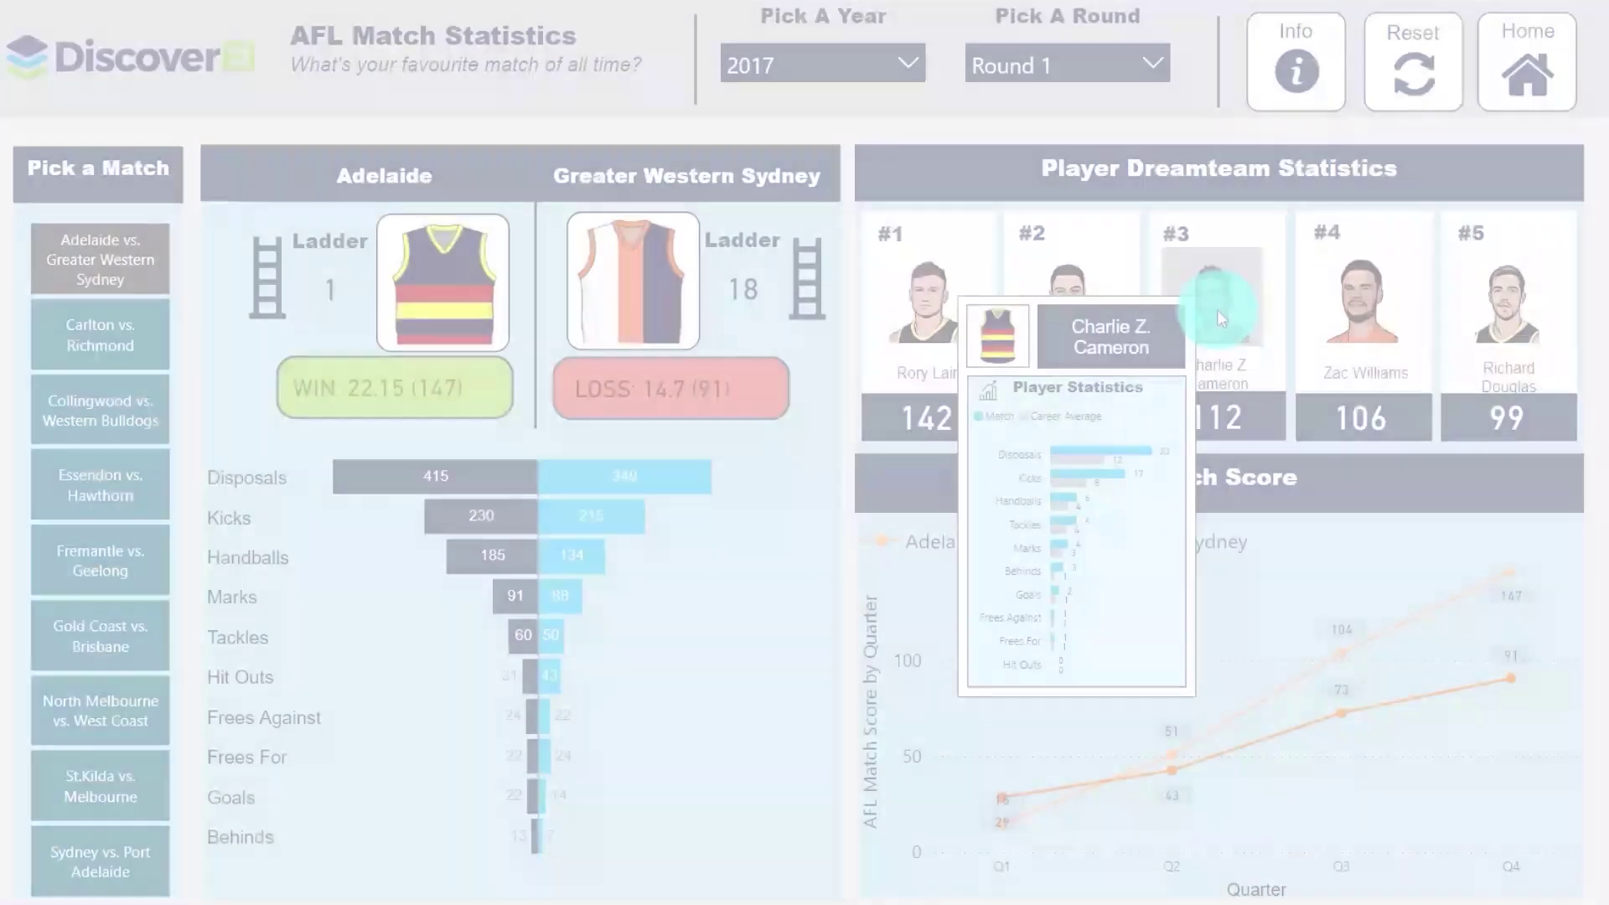